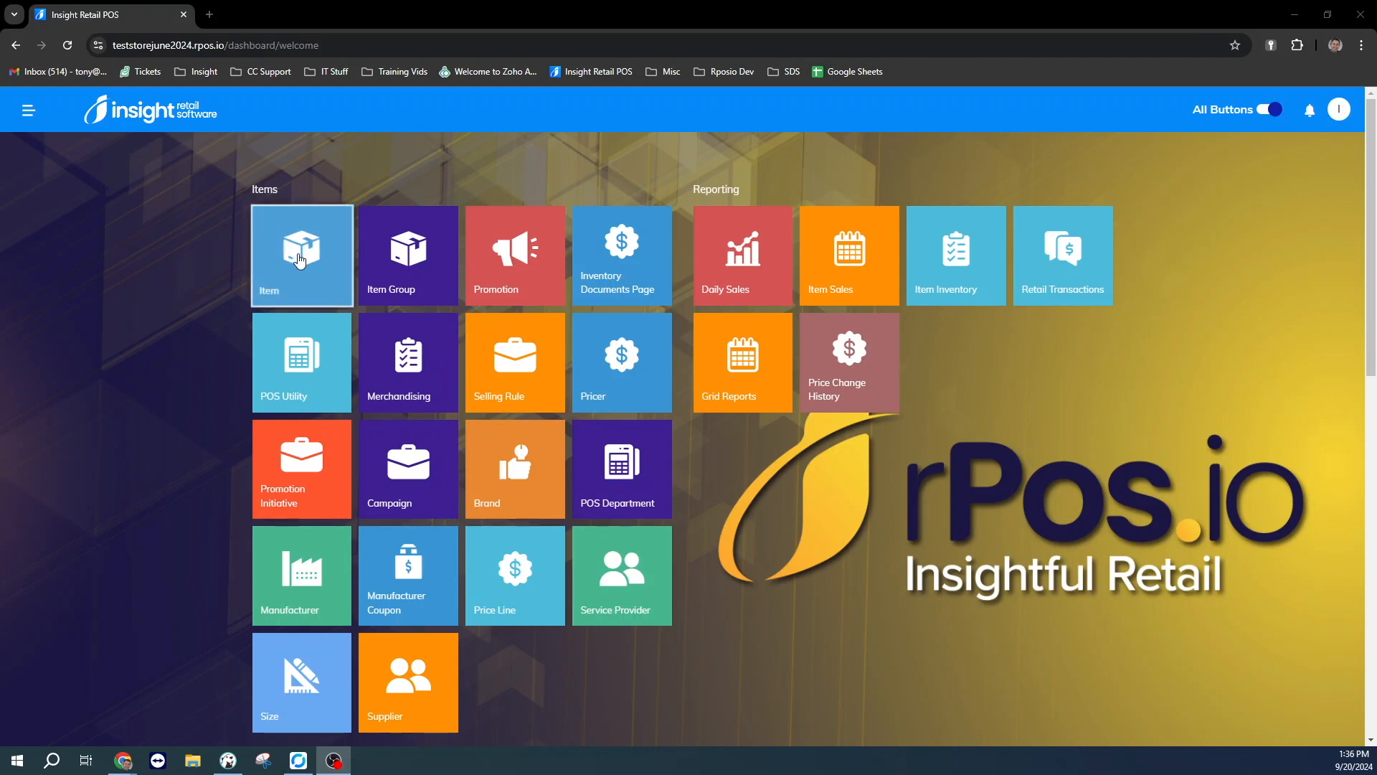
Open the item list, apply the saved COKE 20OZ filter, and switch to the column layout that includes Supplier and Reorder #
left_click(291, 260)
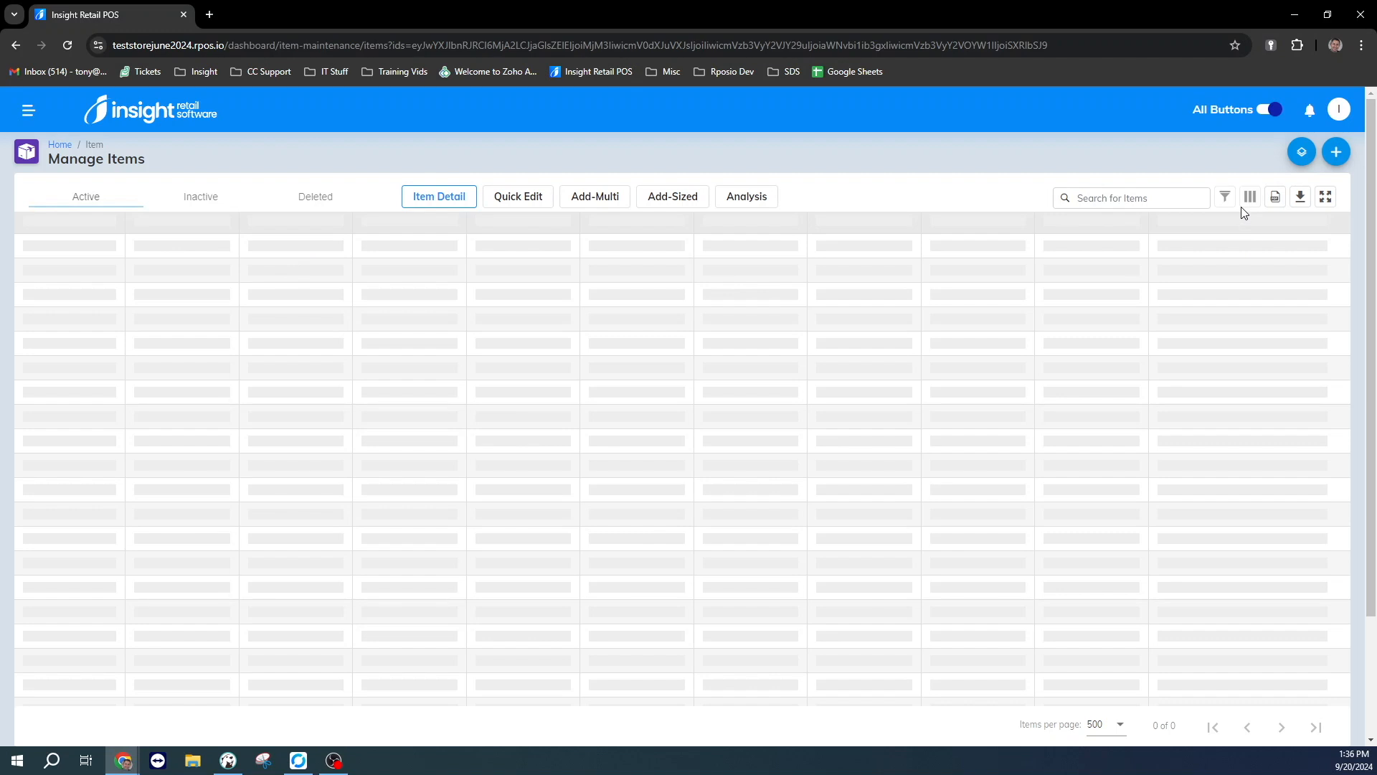
left_click(1228, 200)
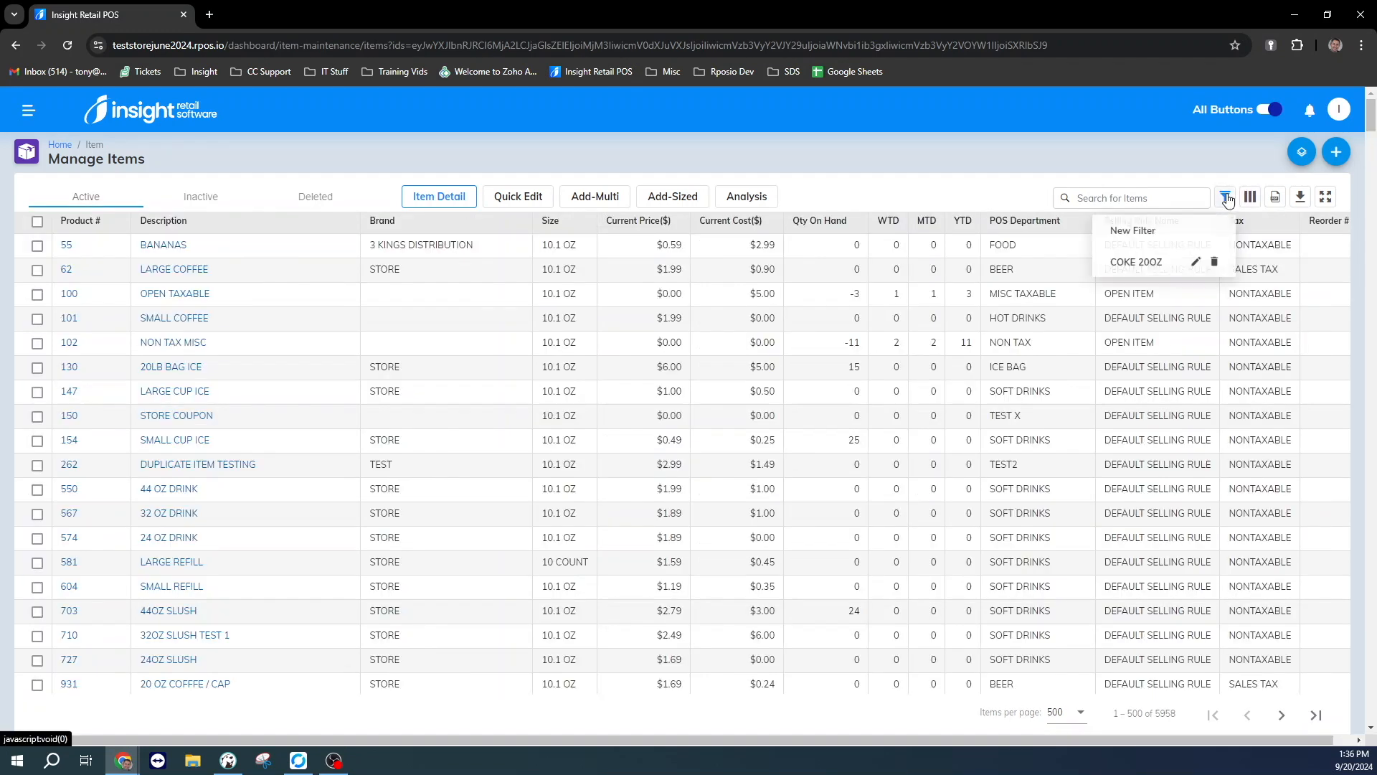
left_click(1137, 260)
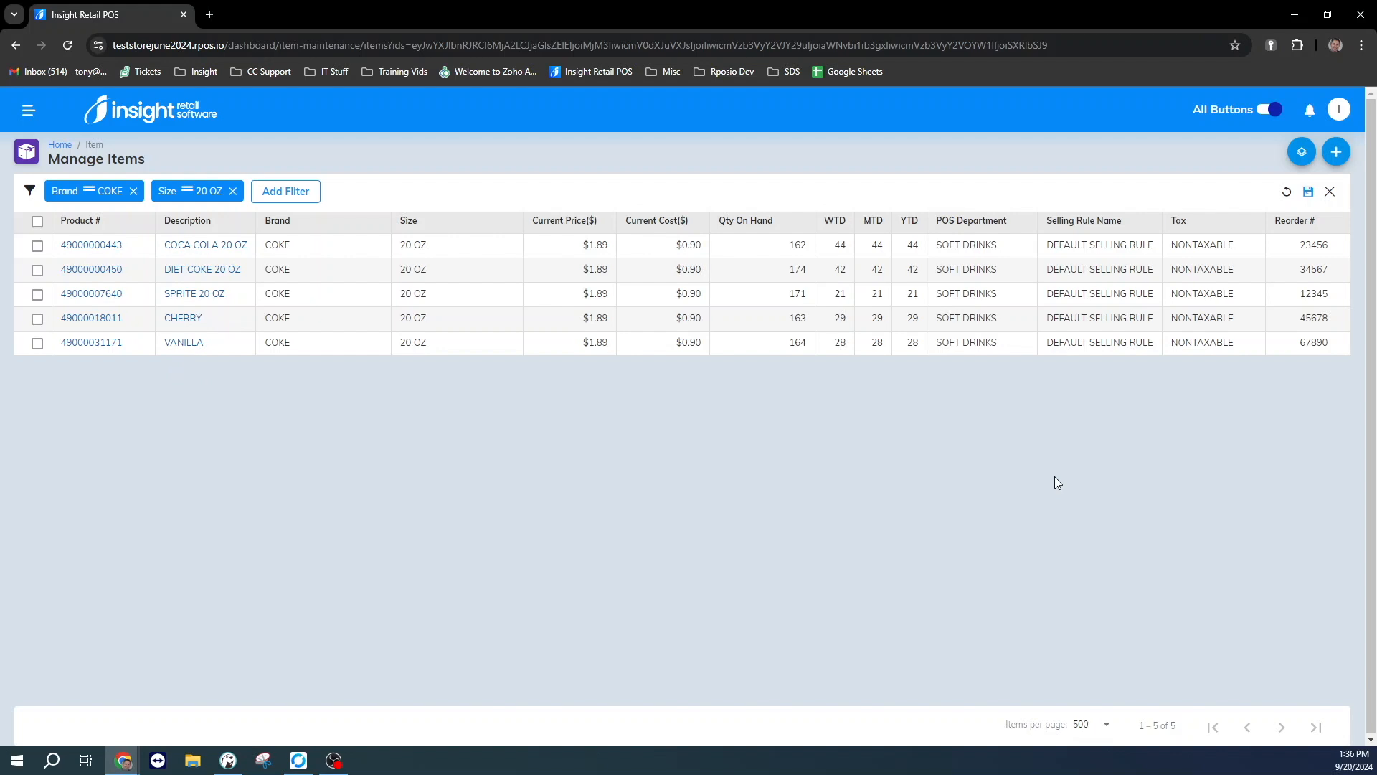
left_click(1329, 192)
left_click(1248, 199)
left_click(1163, 287)
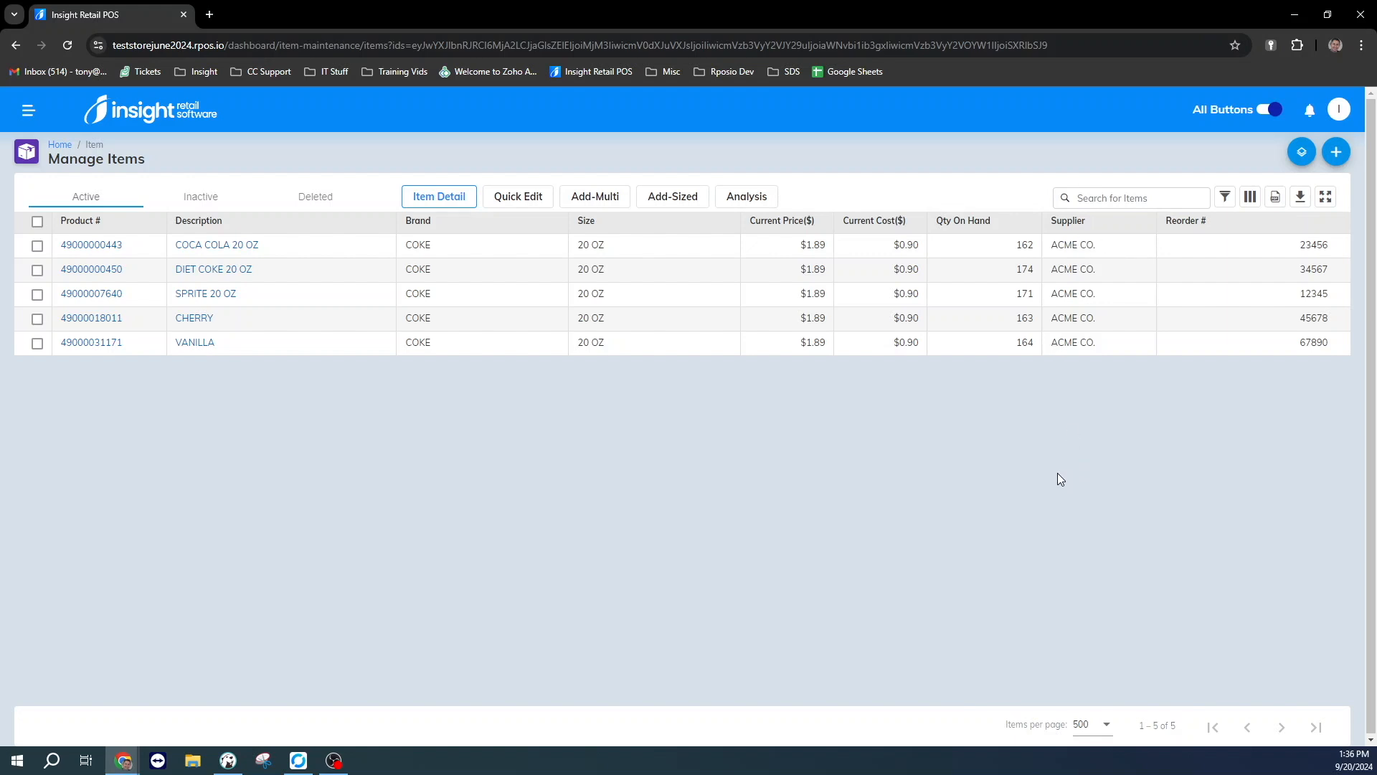
Open the inventory documents page, review the posted documents, and return to the unposted ones
left_click(201, 108)
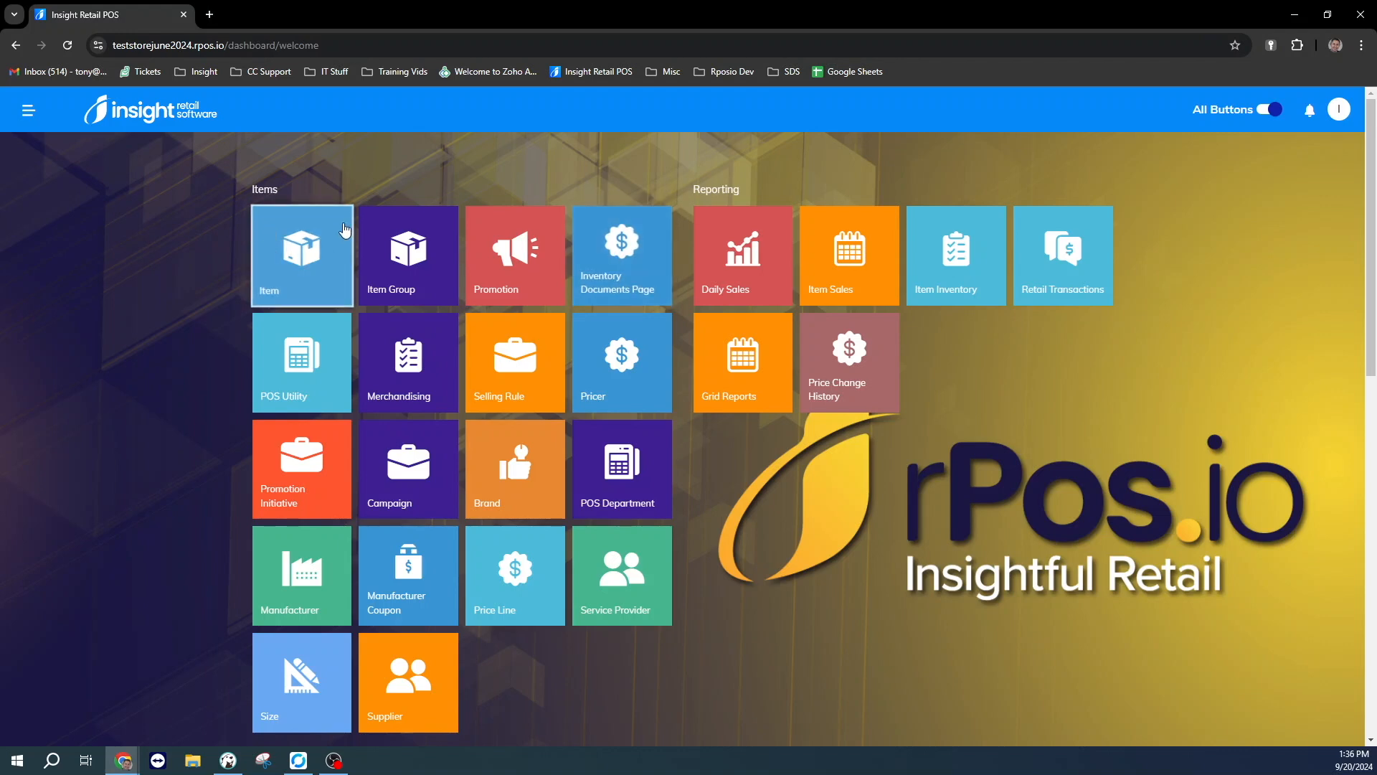
left_click(606, 255)
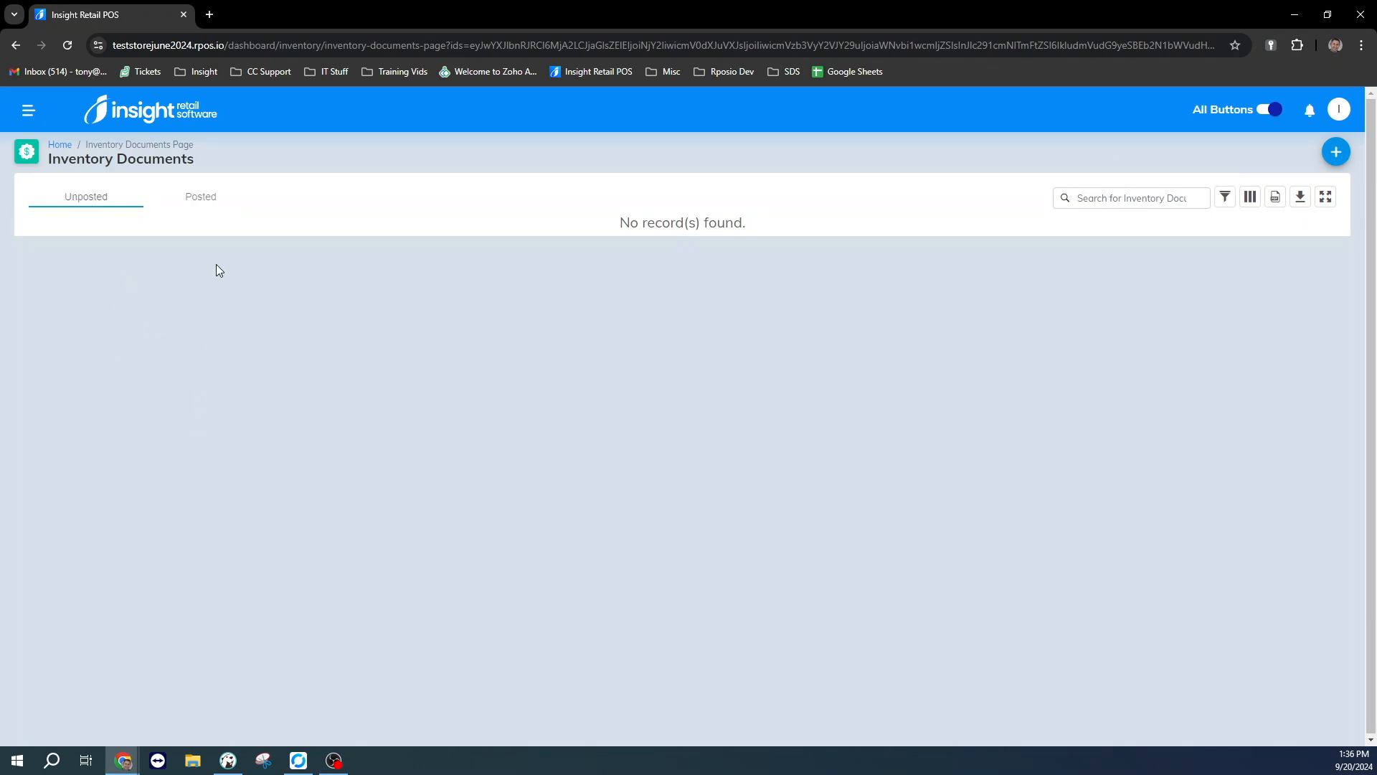
left_click(200, 205)
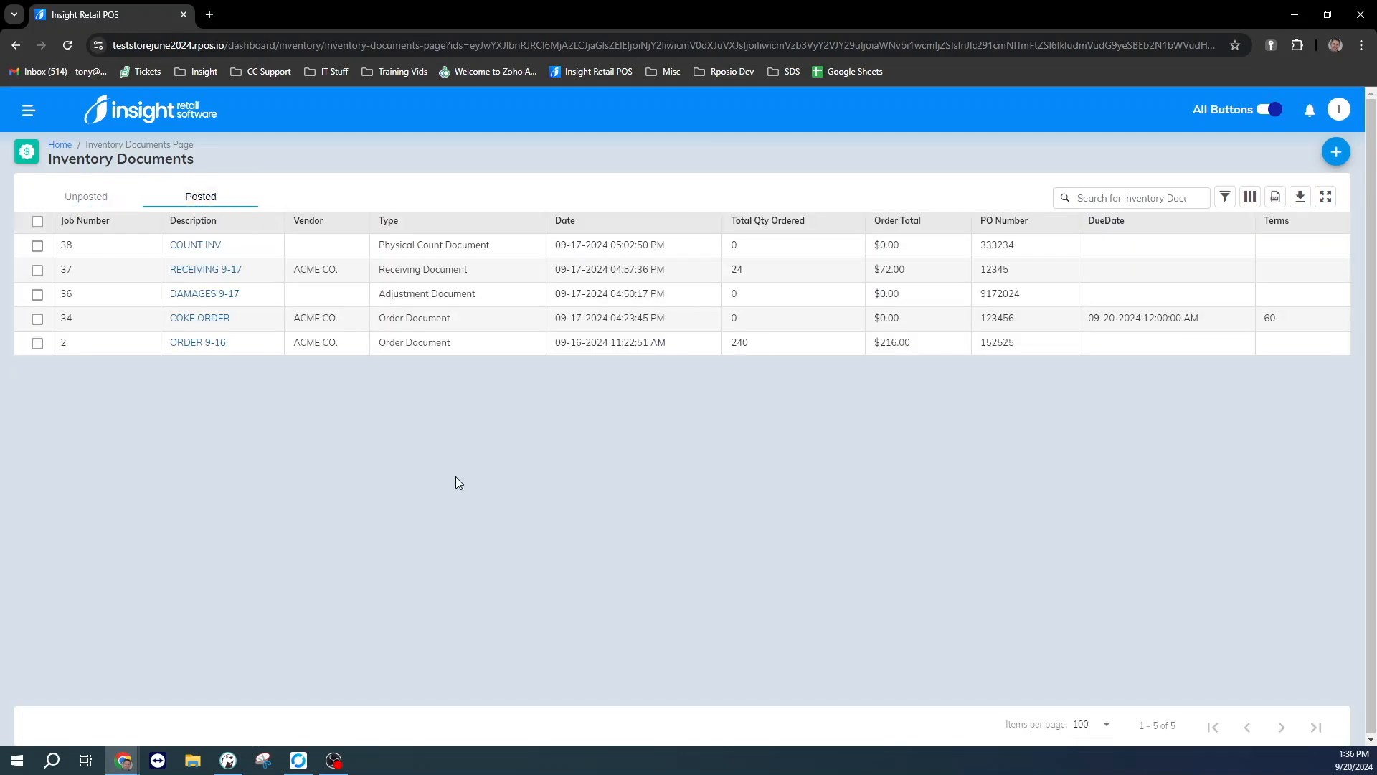
left_click(74, 195)
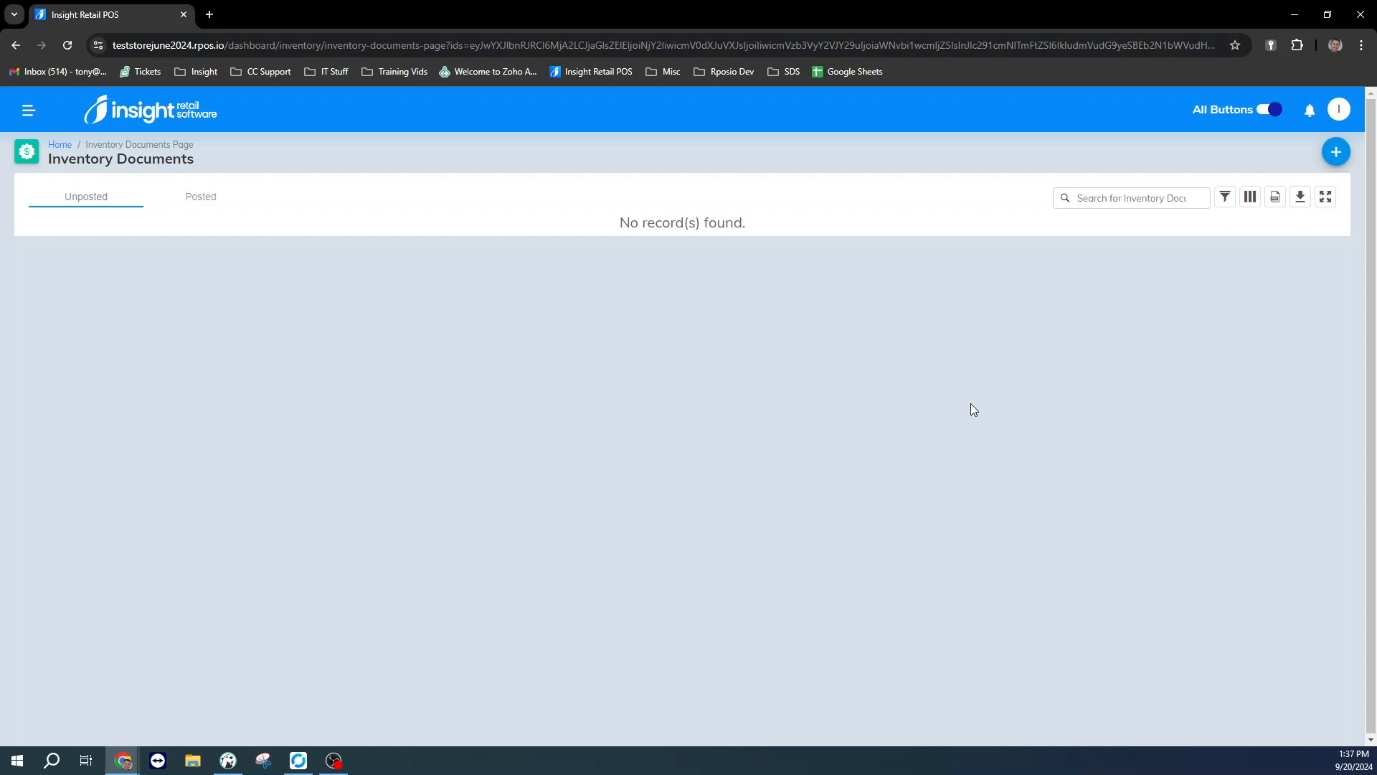
Start a new inventory document of type Order Document, describe it as TEST ORDER 9-20-24, and enter the PO number
left_click(1336, 152)
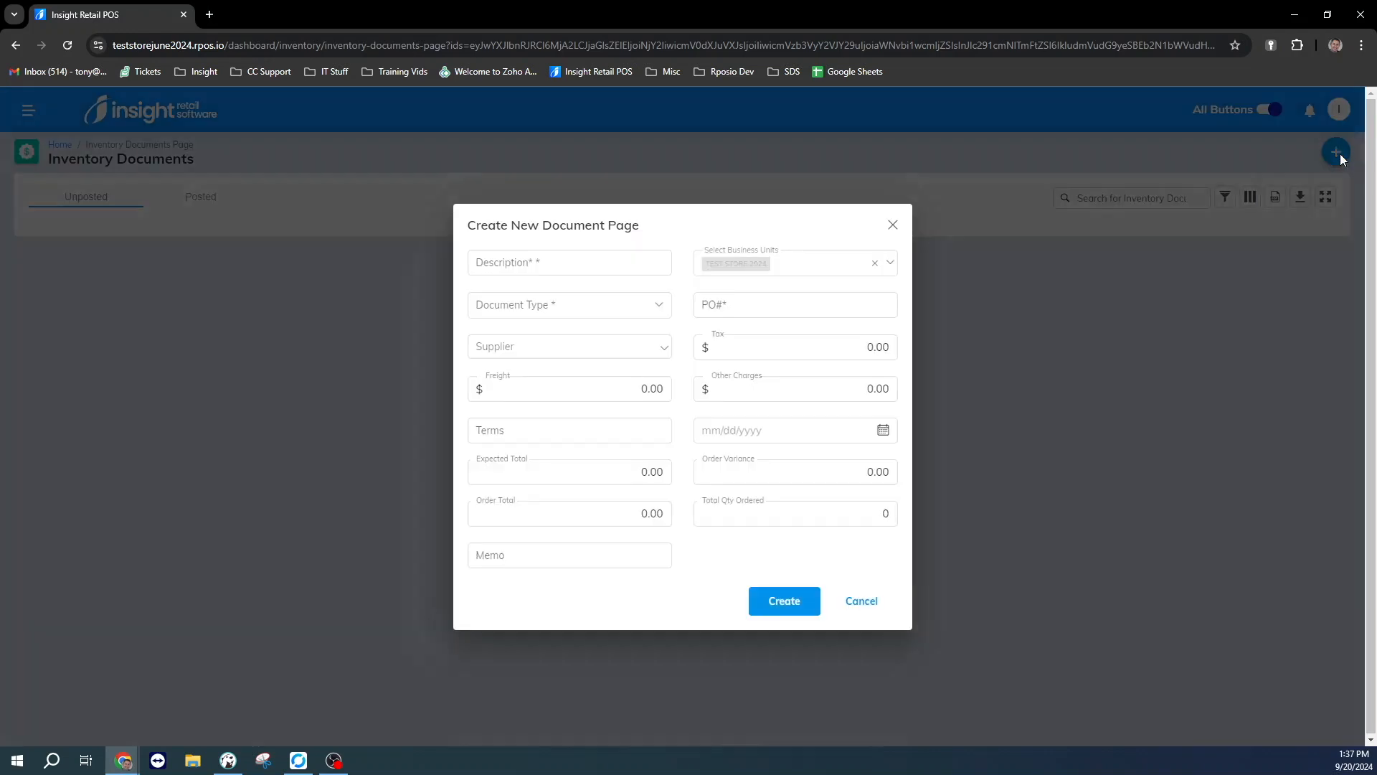
left_click(548, 307)
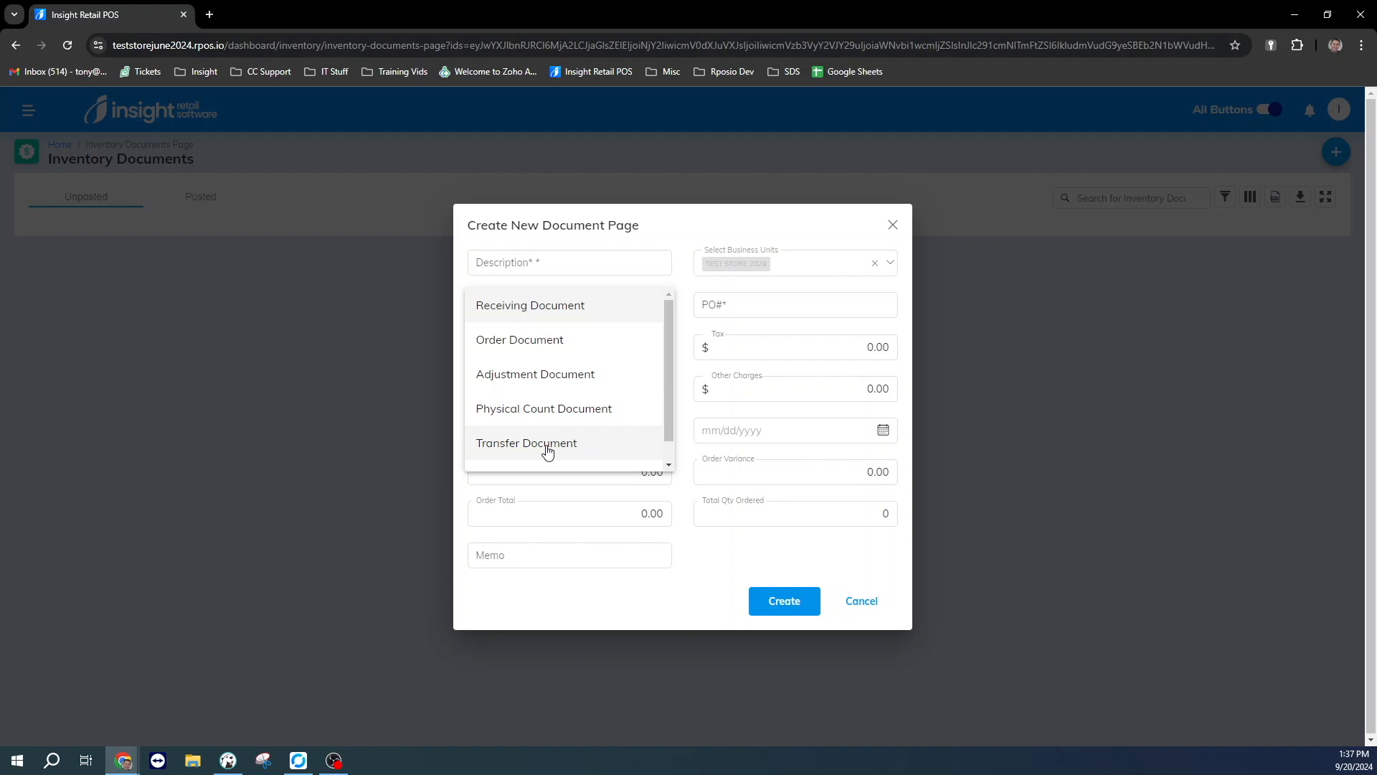
left_click(537, 343)
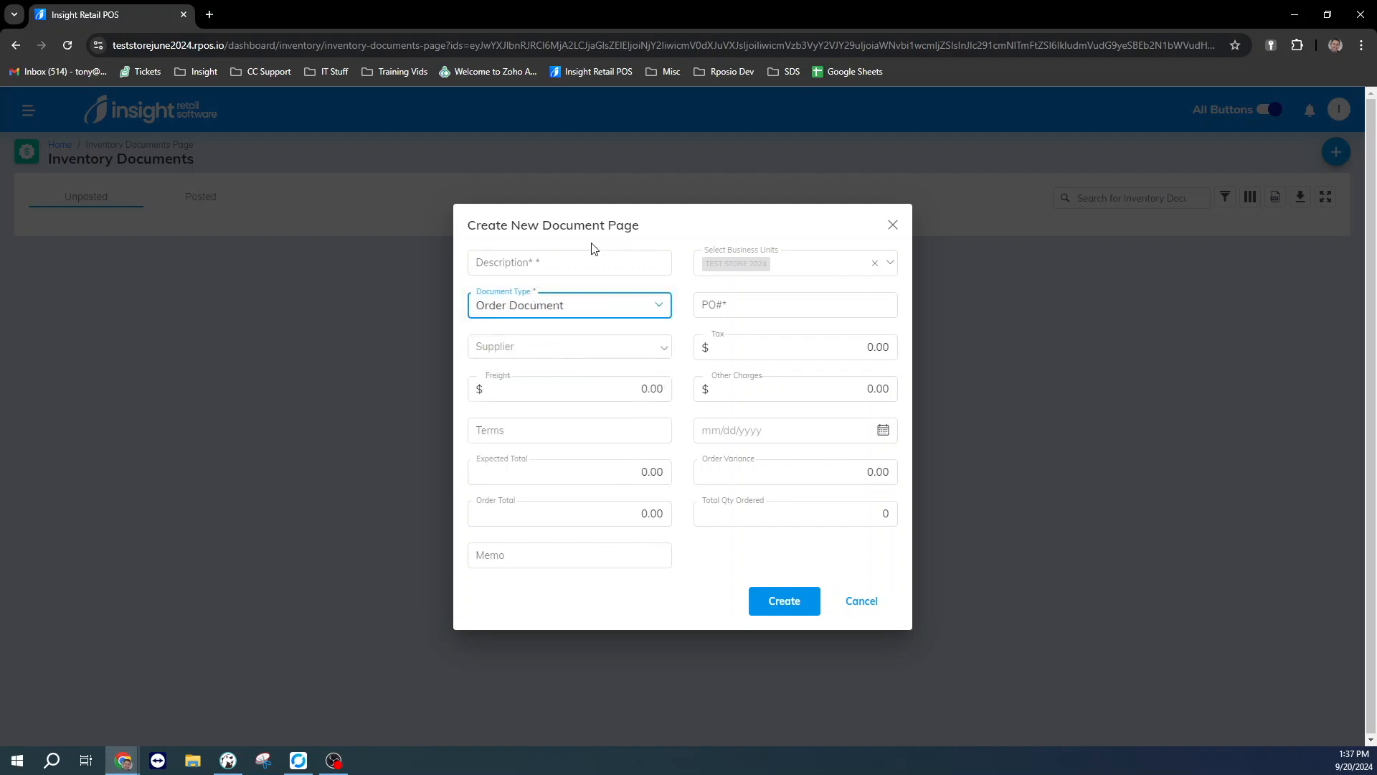
left_click(566, 262)
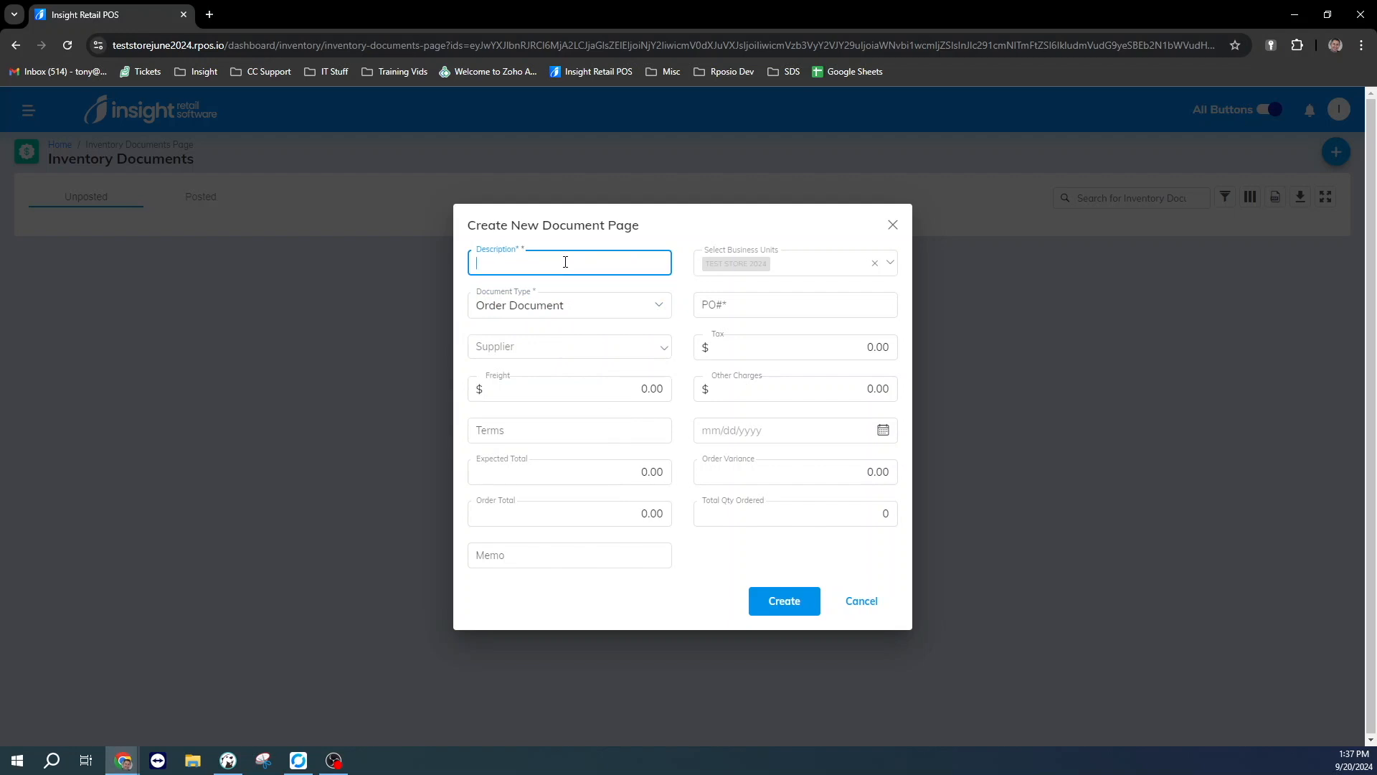
type("TEST ORDER 9-20-24")
left_click(738, 305)
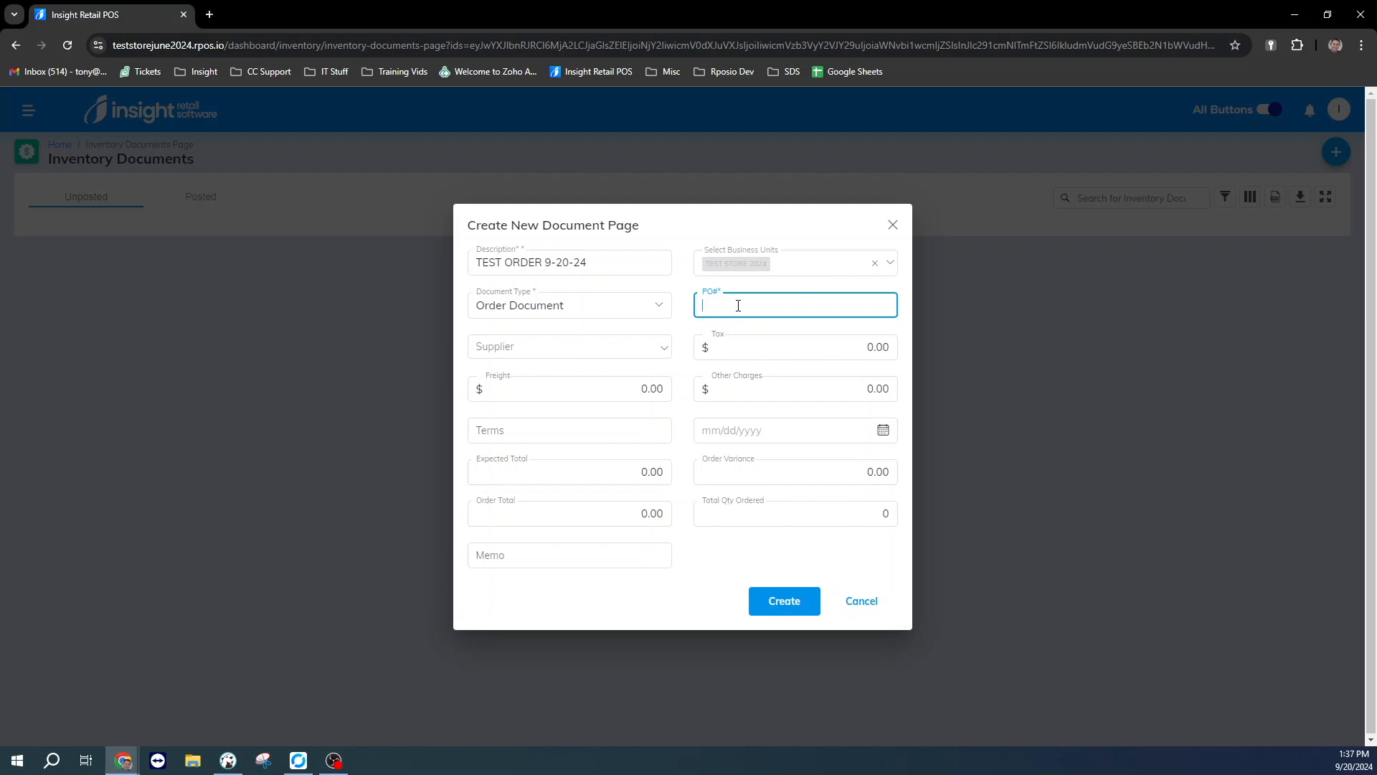
type("123456")
Set the new document's supplier to ACME CO., its terms to 60, and its date to 9/24/2024
left_click(572, 350)
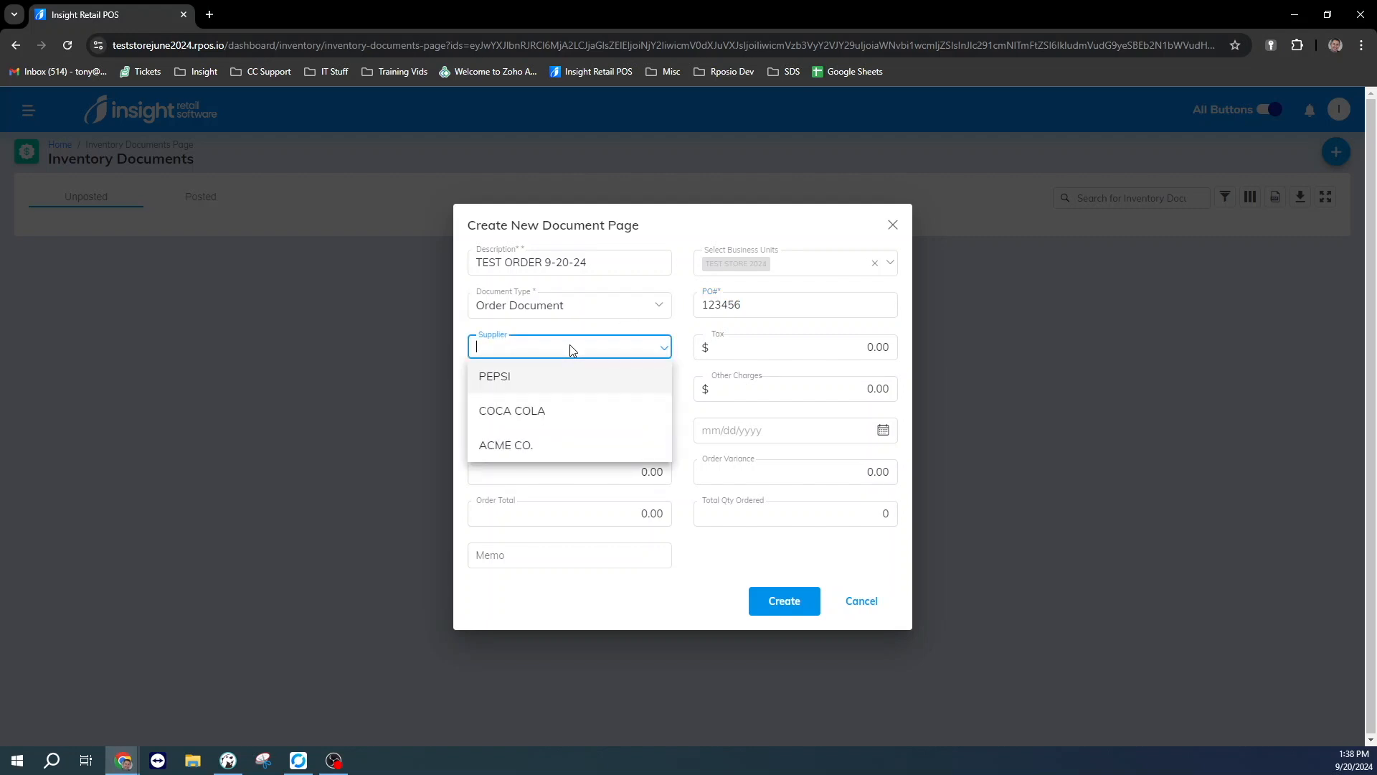
left_click(491, 448)
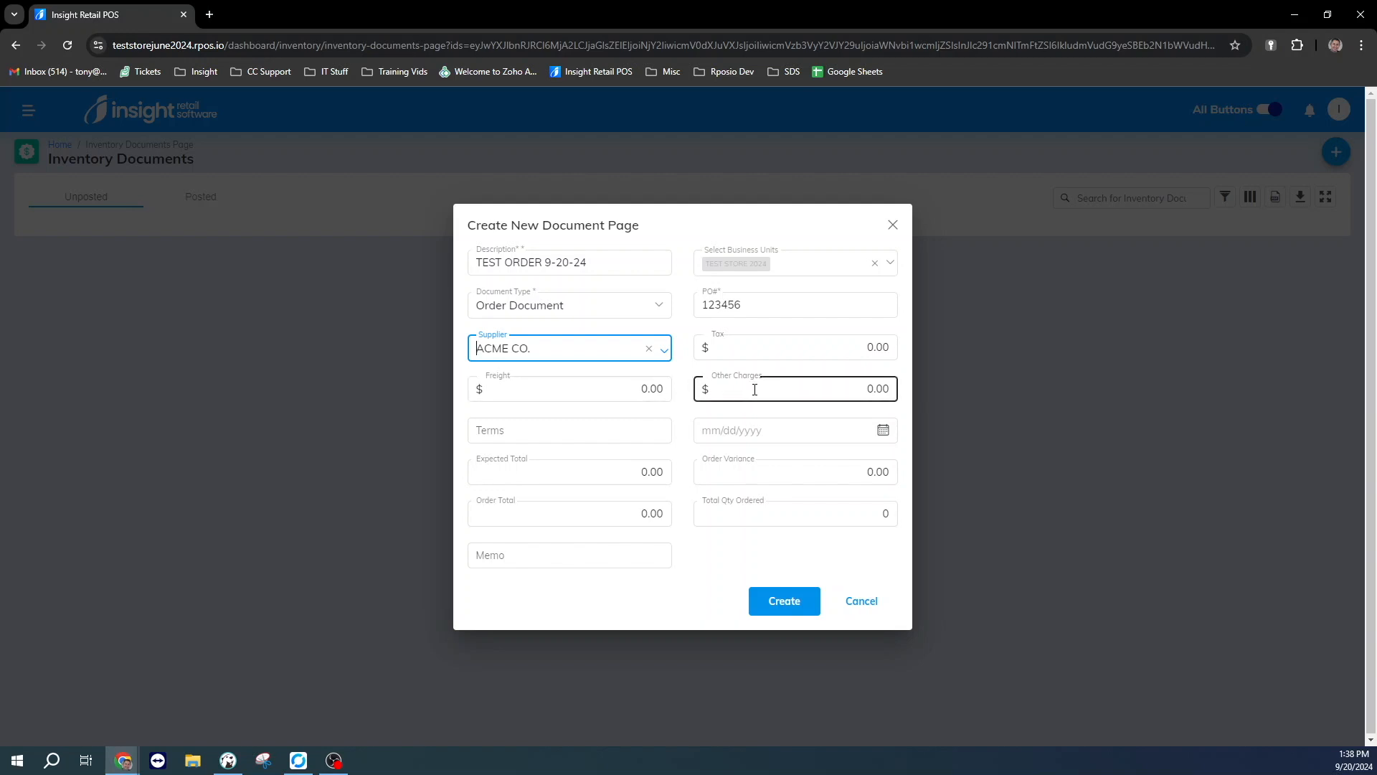
left_click(568, 433)
type("60")
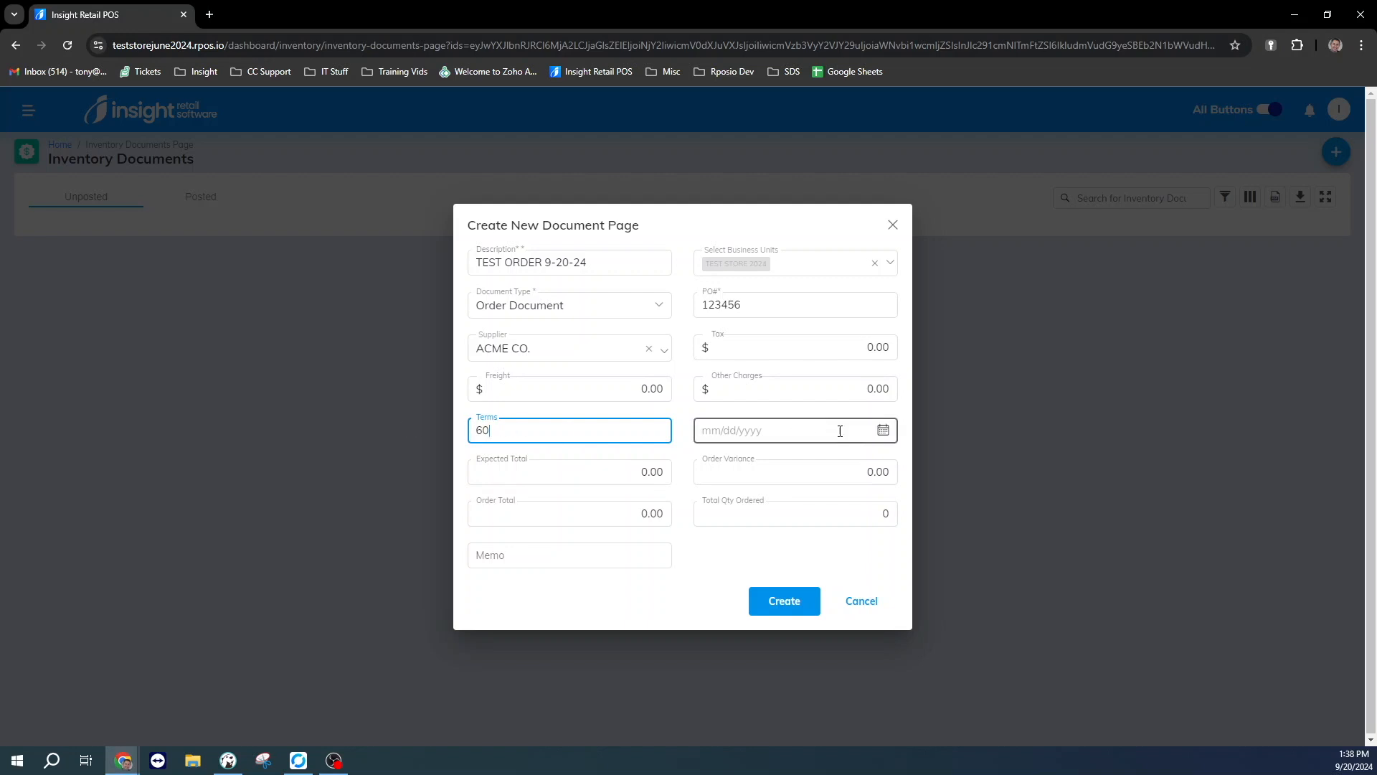
left_click(883, 430)
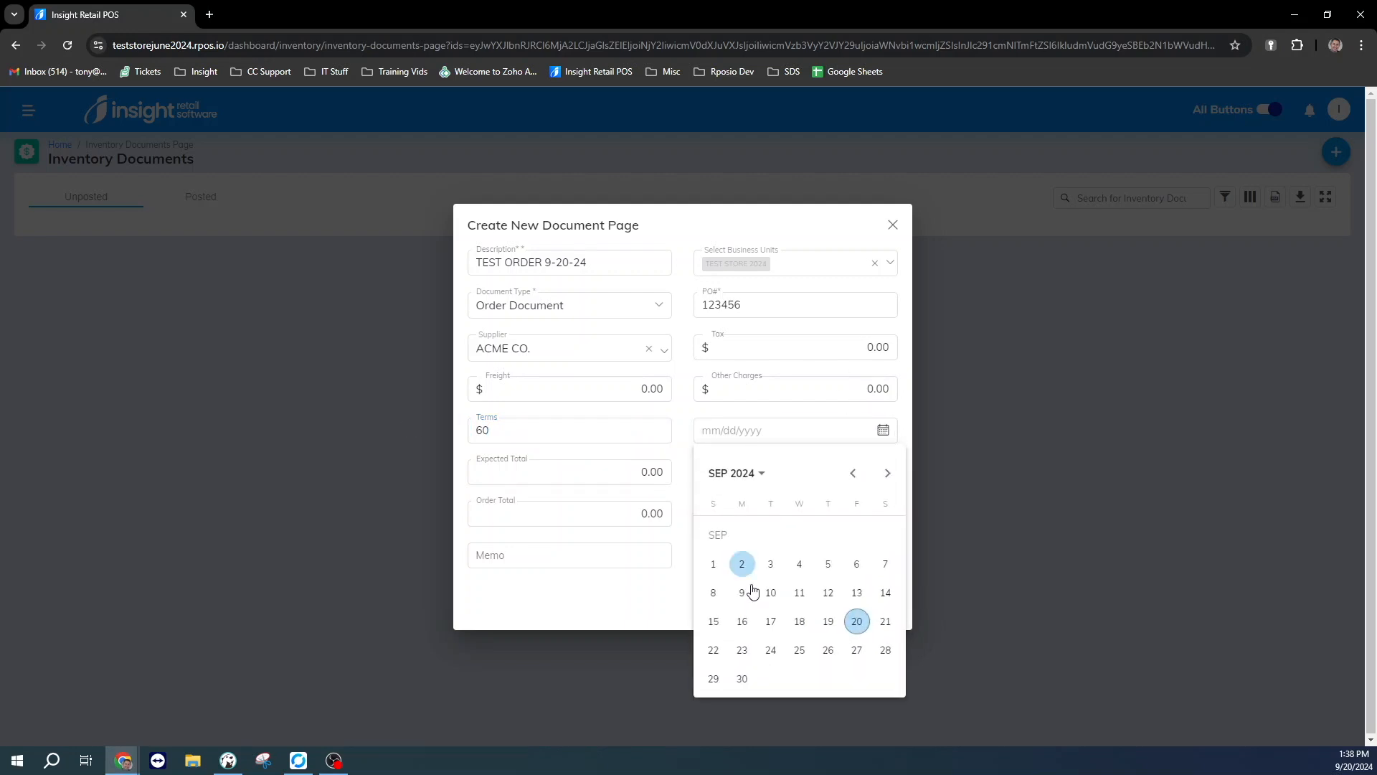
left_click(771, 651)
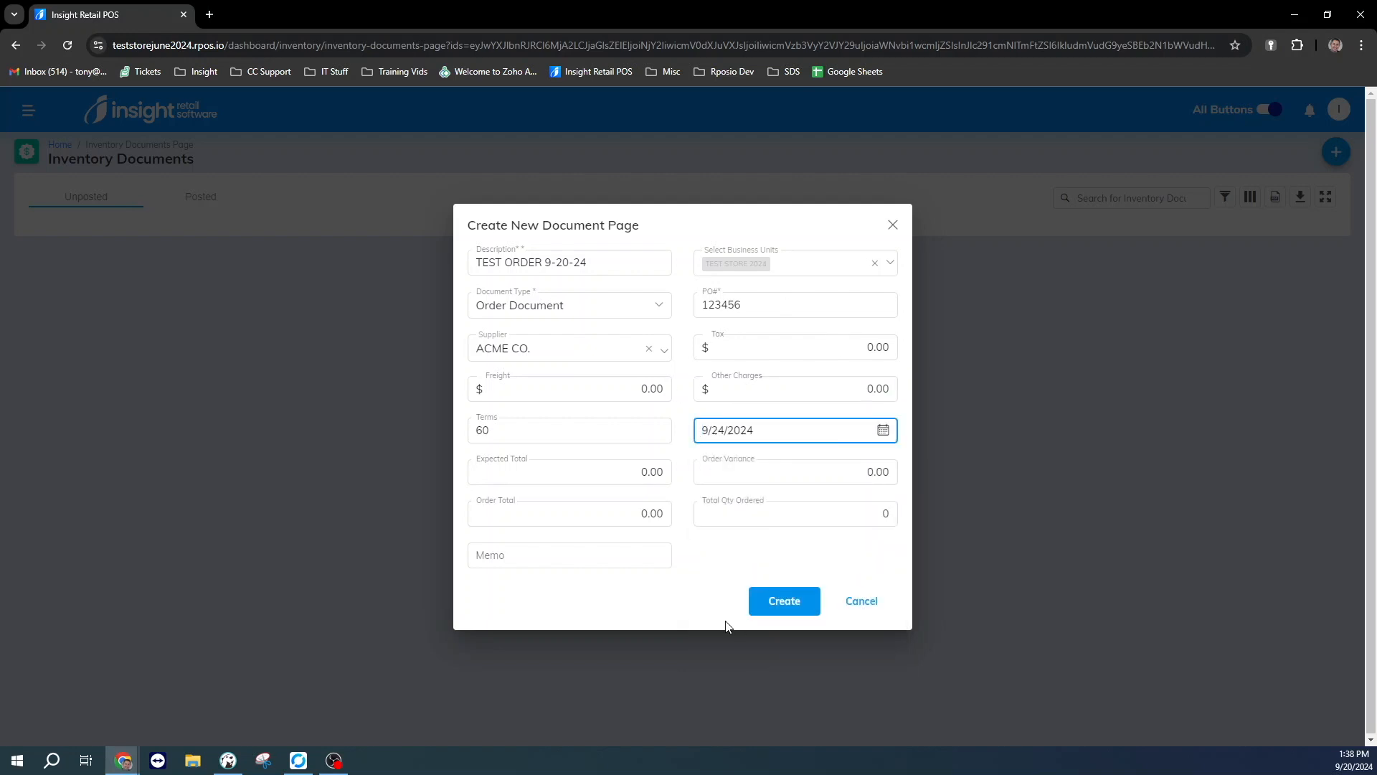
Enter TEST ORDER as the memo and create the order document
left_click(496, 553)
type("TEST ORDER")
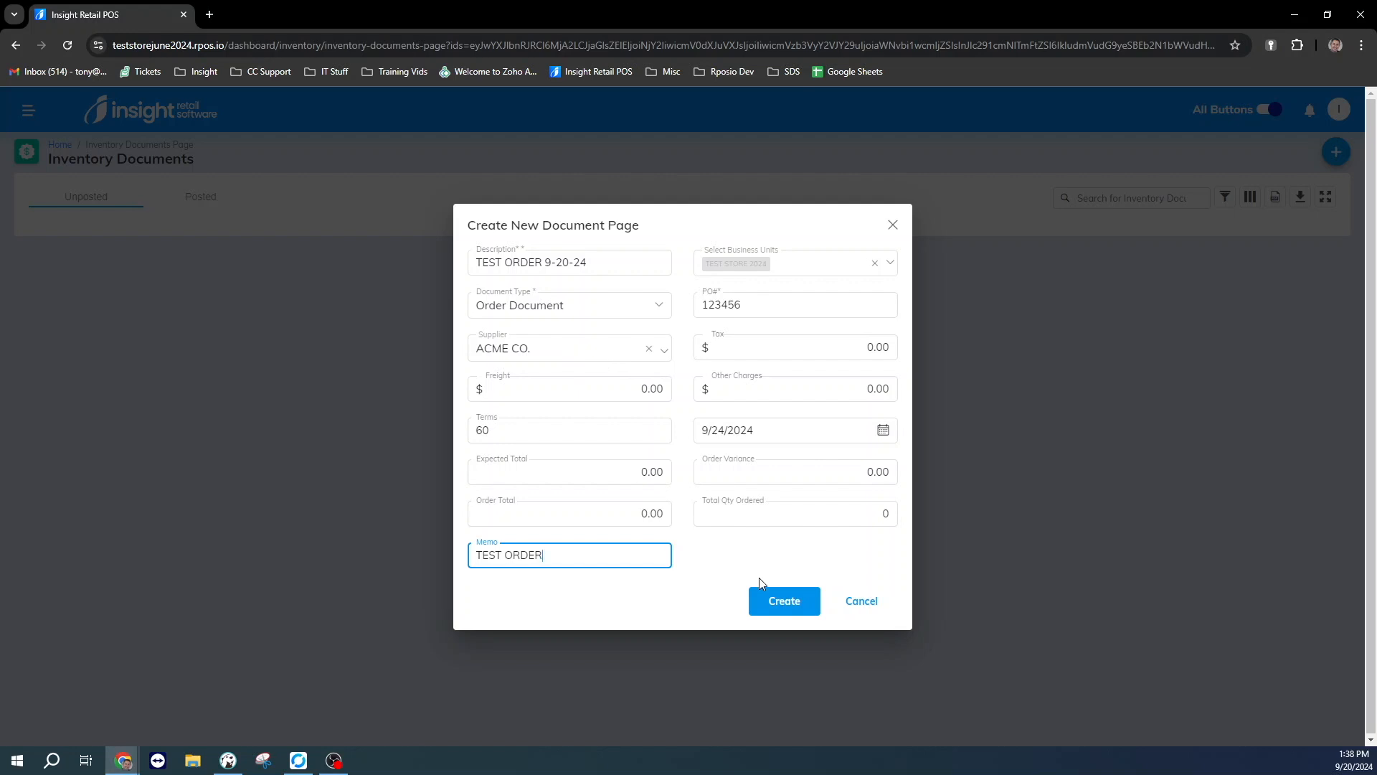
left_click(790, 606)
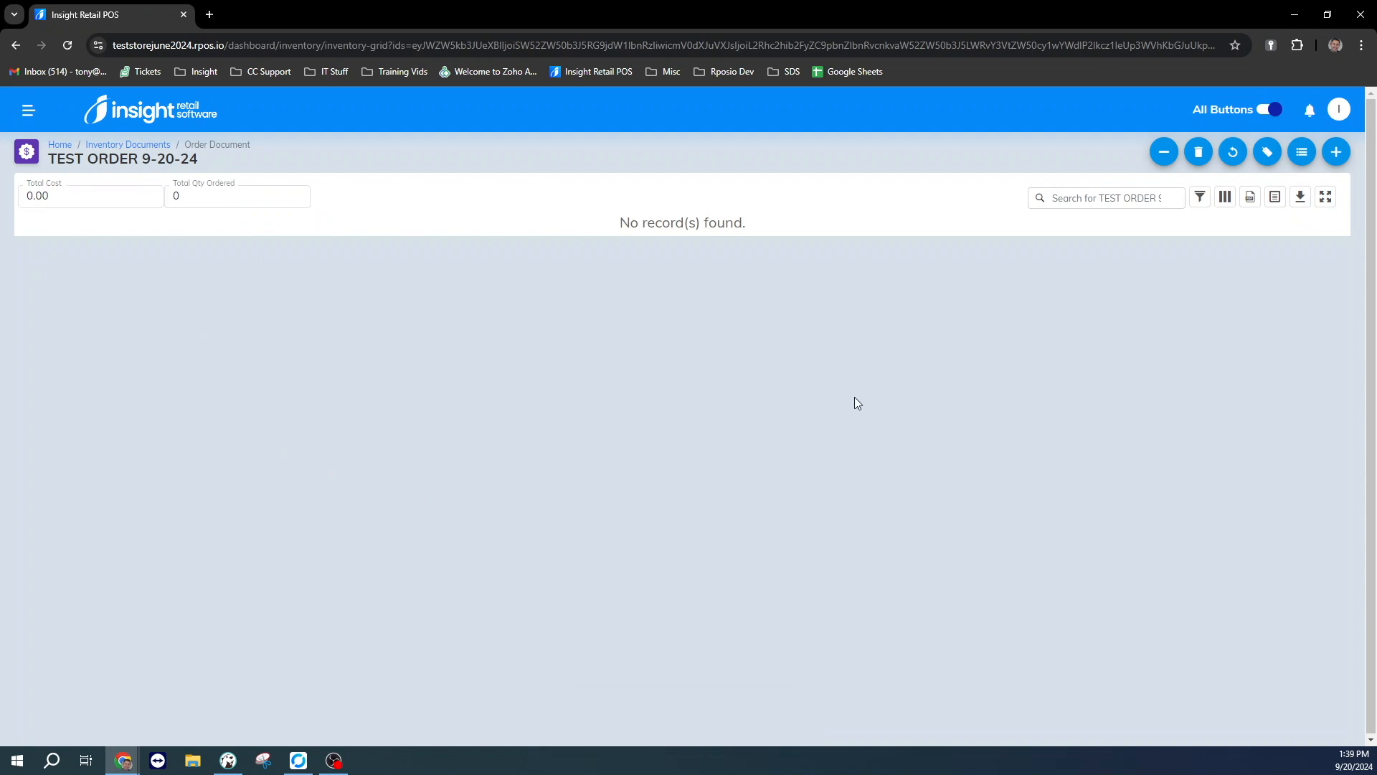
Begin adding an item to the order, search the item list for coke, and choose COCA COLA 20 OZ
left_click(1336, 152)
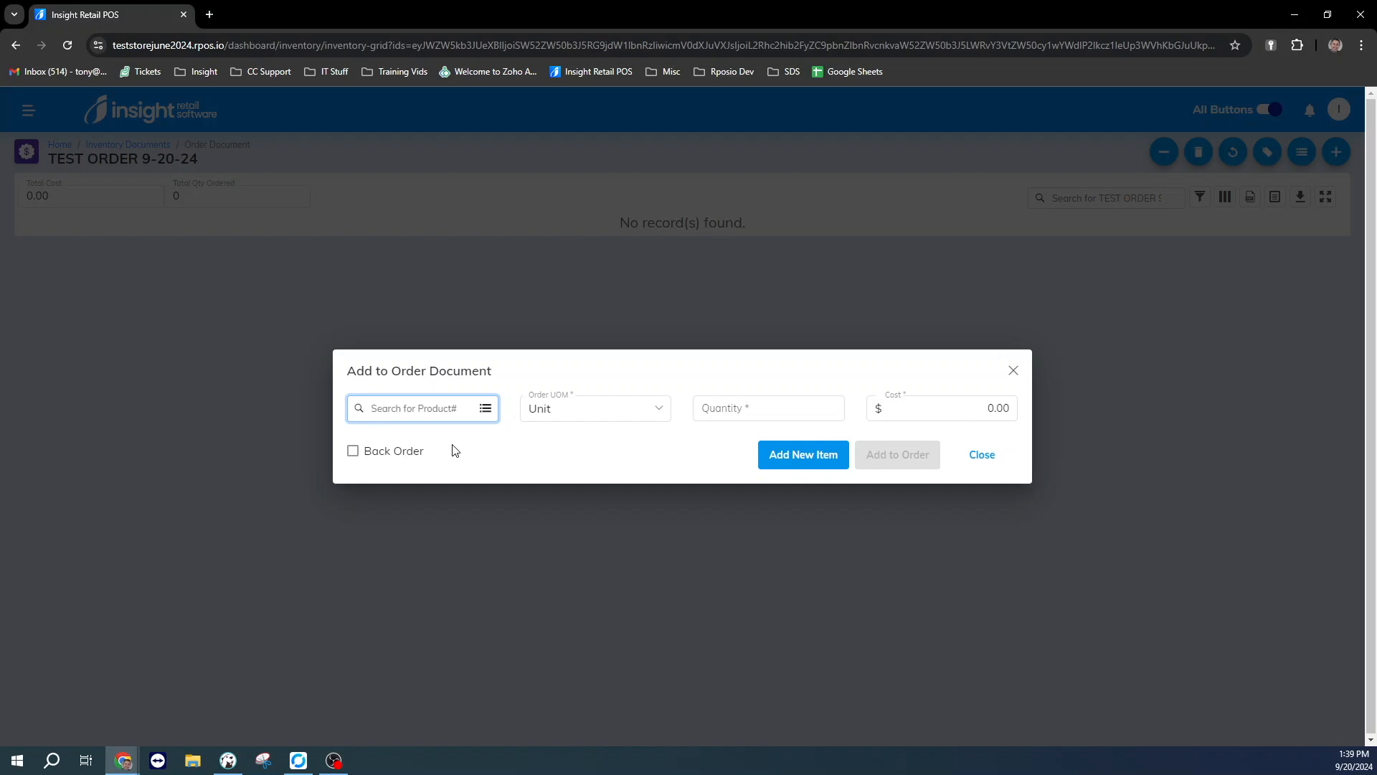
left_click(484, 409)
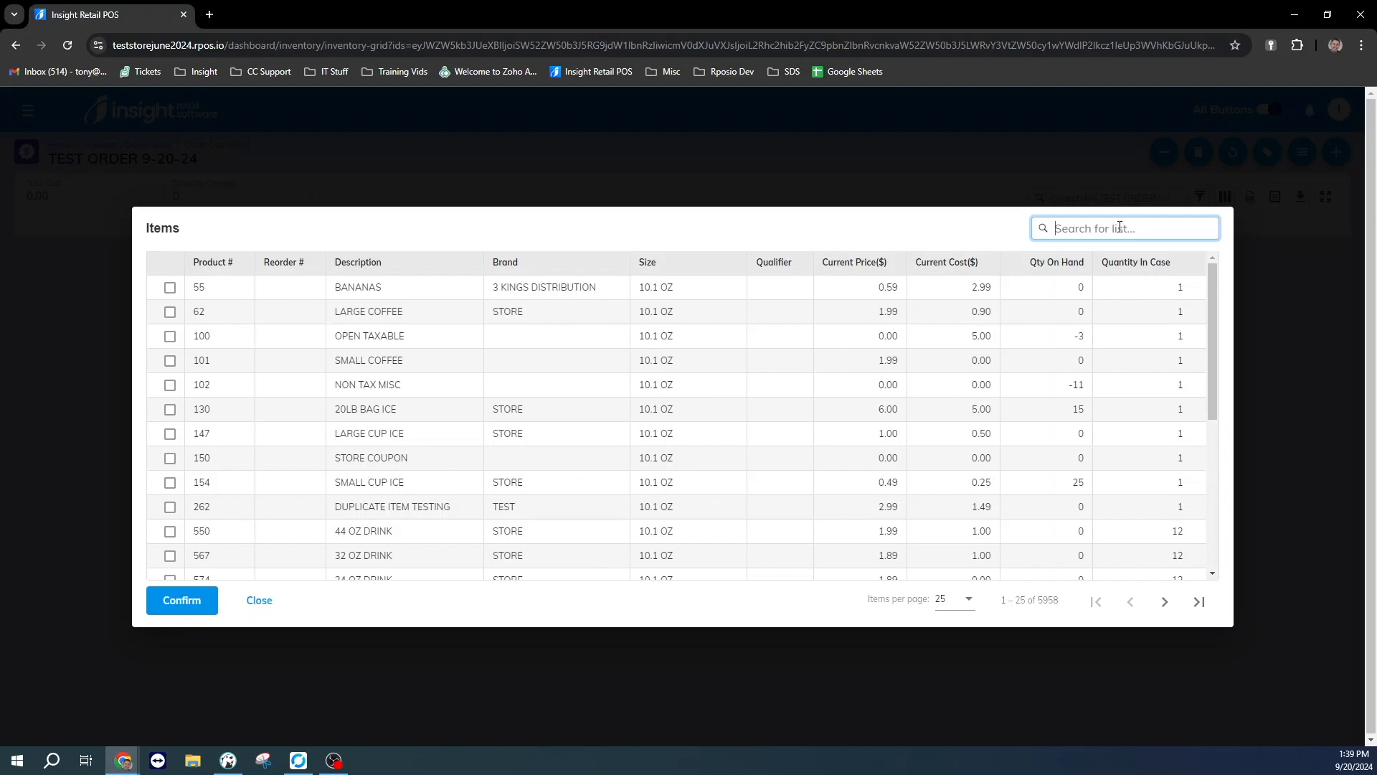
type("coke")
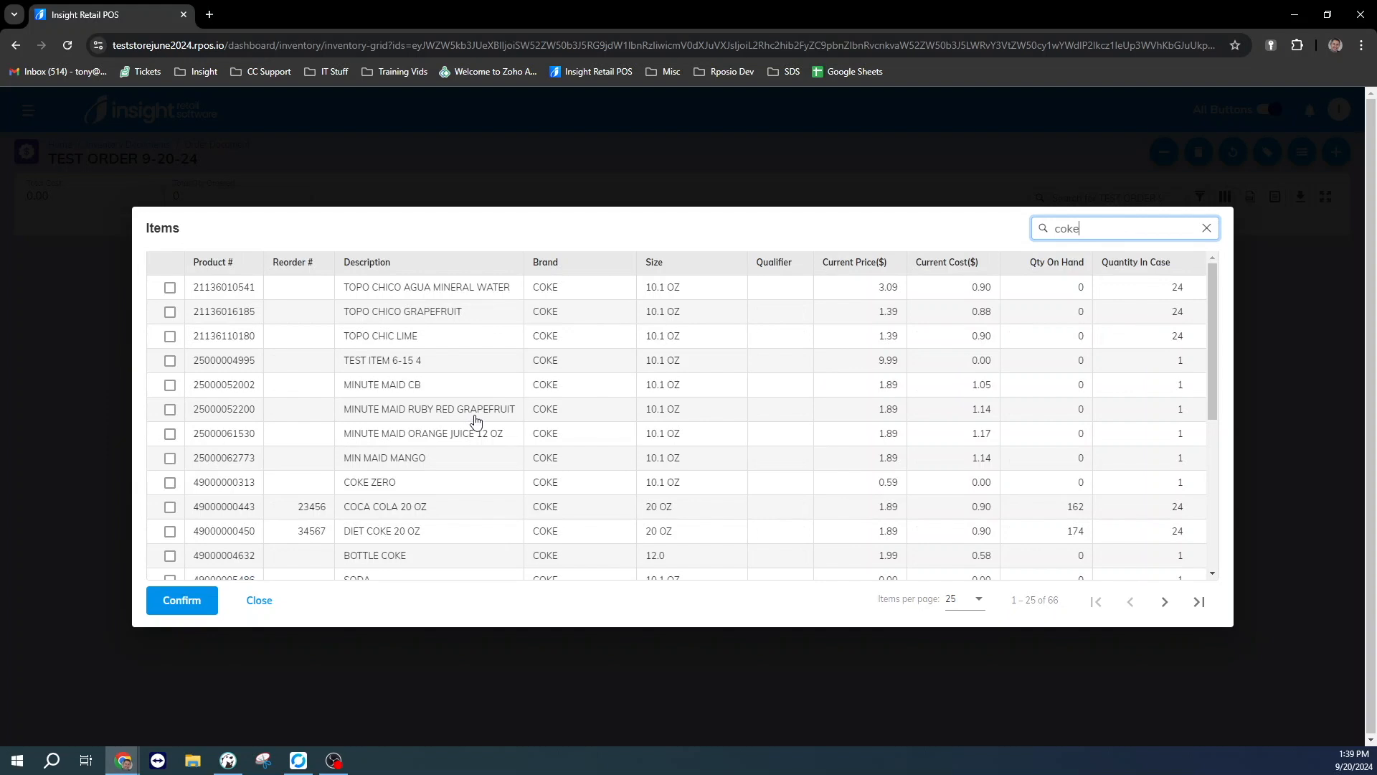
left_click(171, 507)
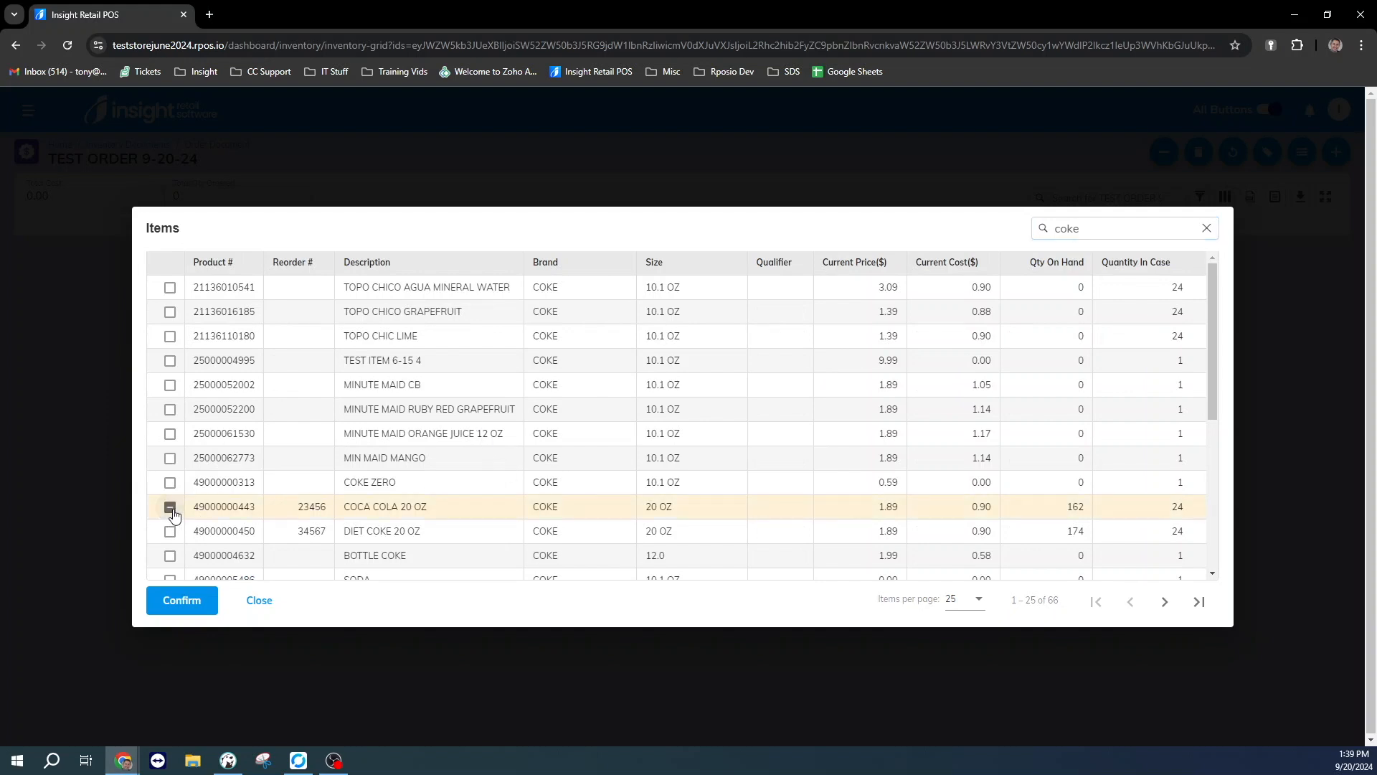
left_click(181, 601)
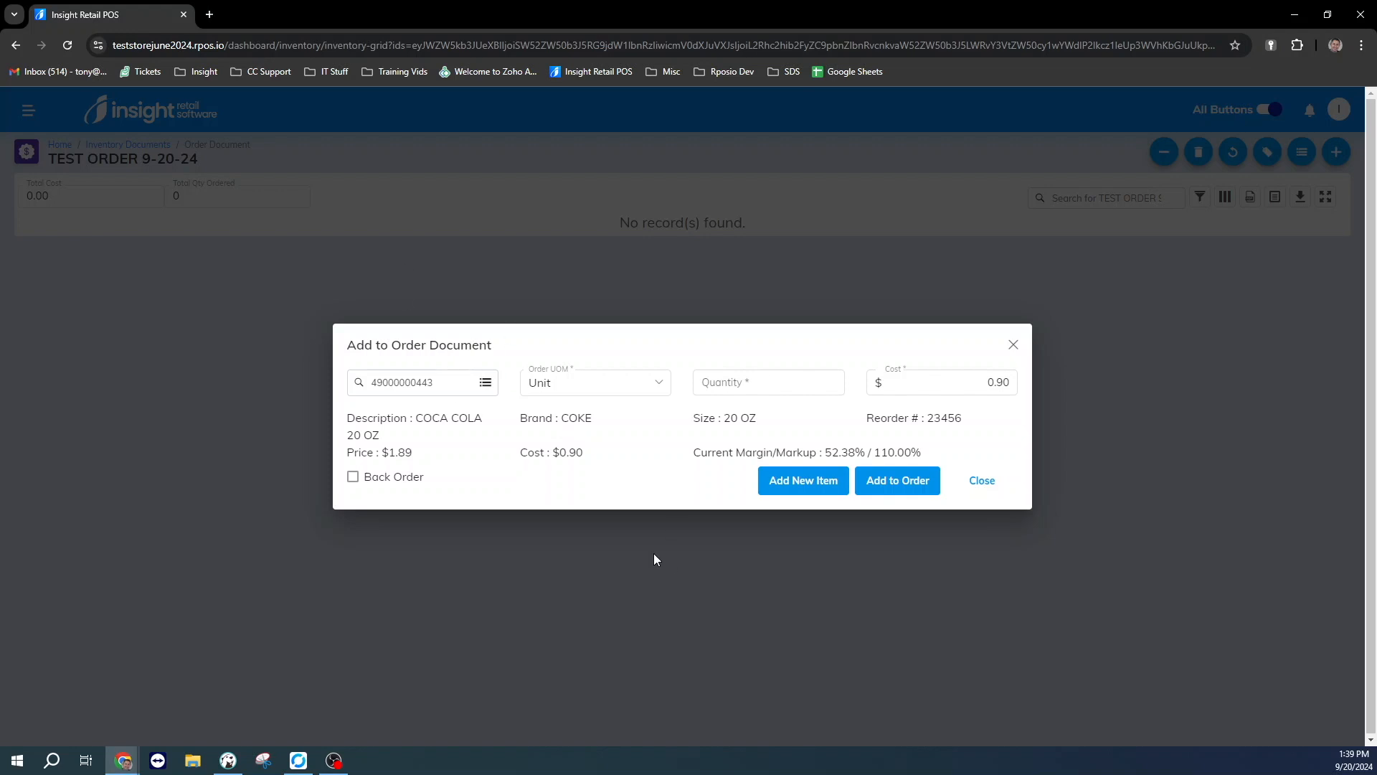
Set the COCA COLA 20 OZ order unit to Case and the quantity to 1
left_click(565, 388)
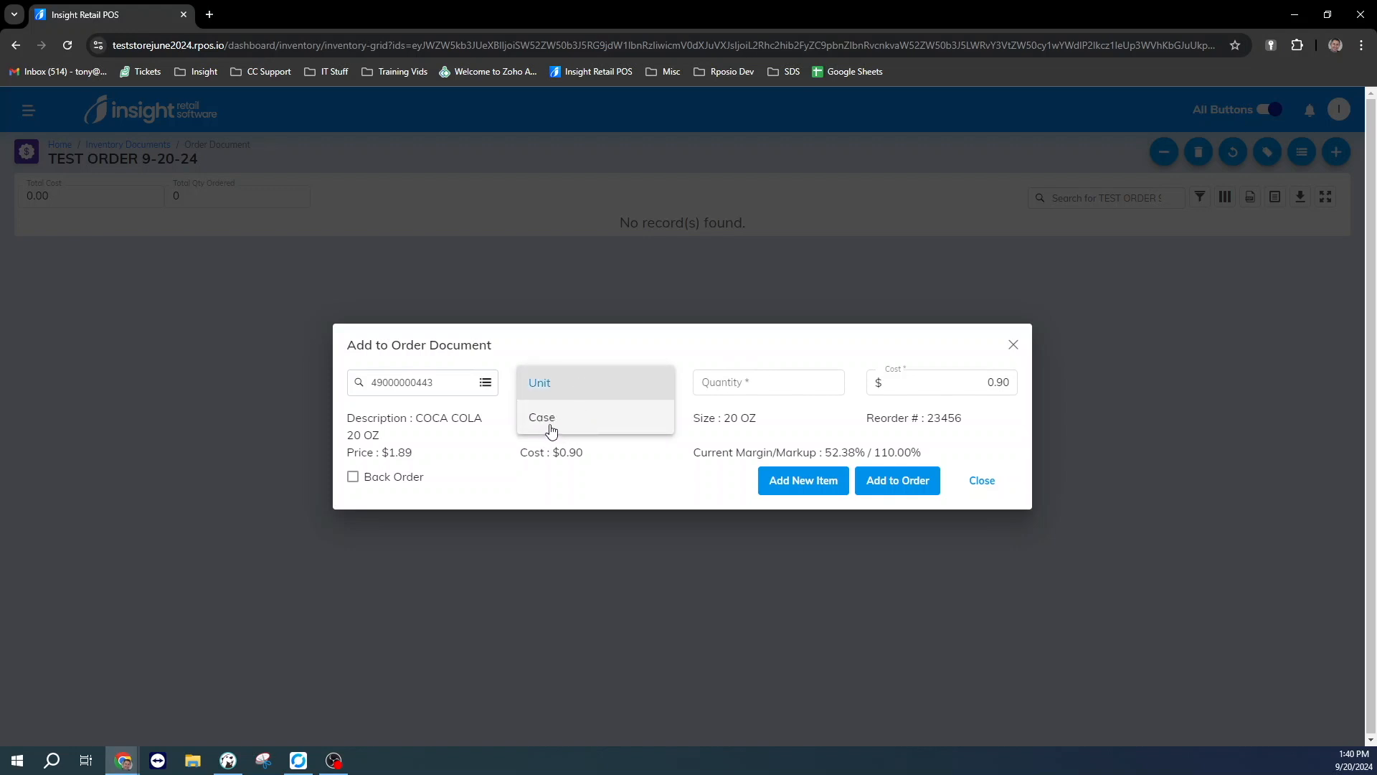
left_click(551, 430)
left_click(712, 385)
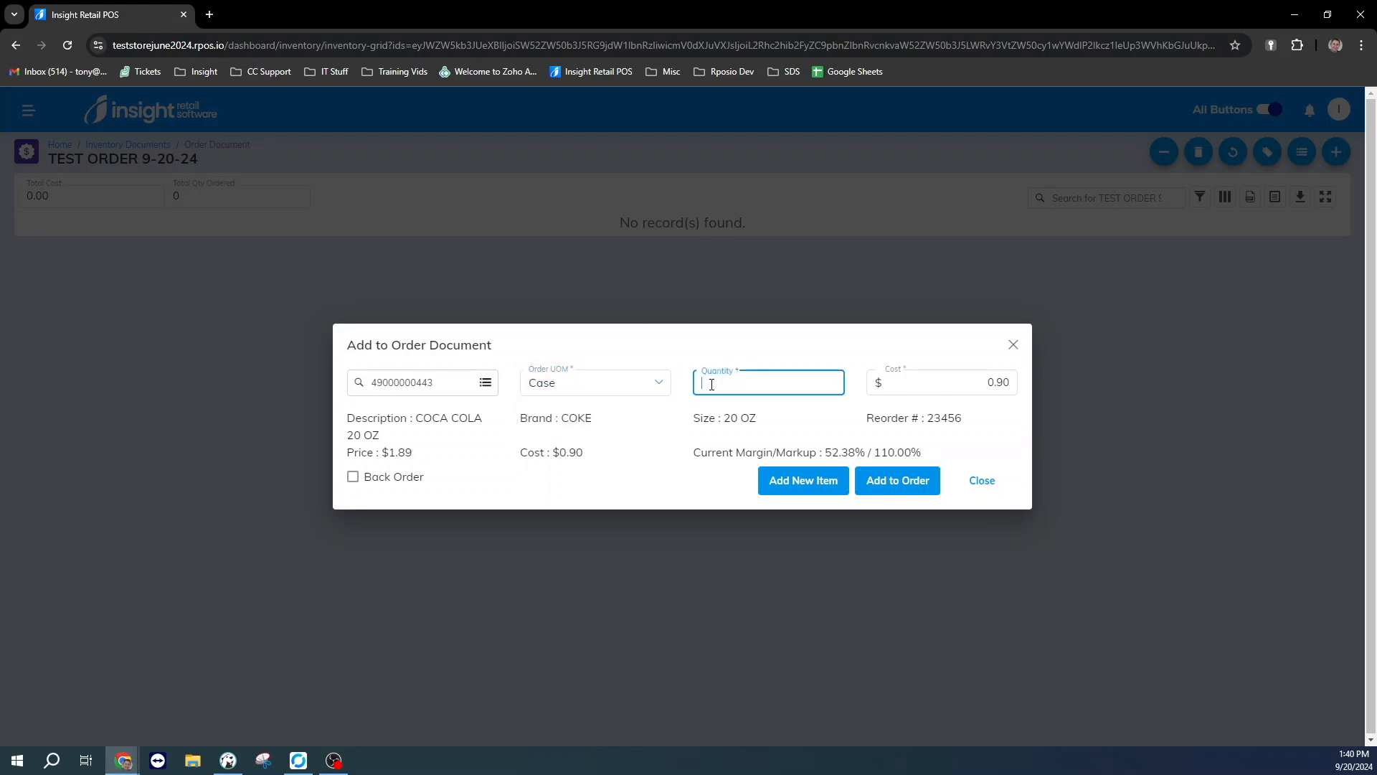
type("1")
Open the form for adding a new item from the order, review its fields, and cancel back to the order
left_click(797, 483)
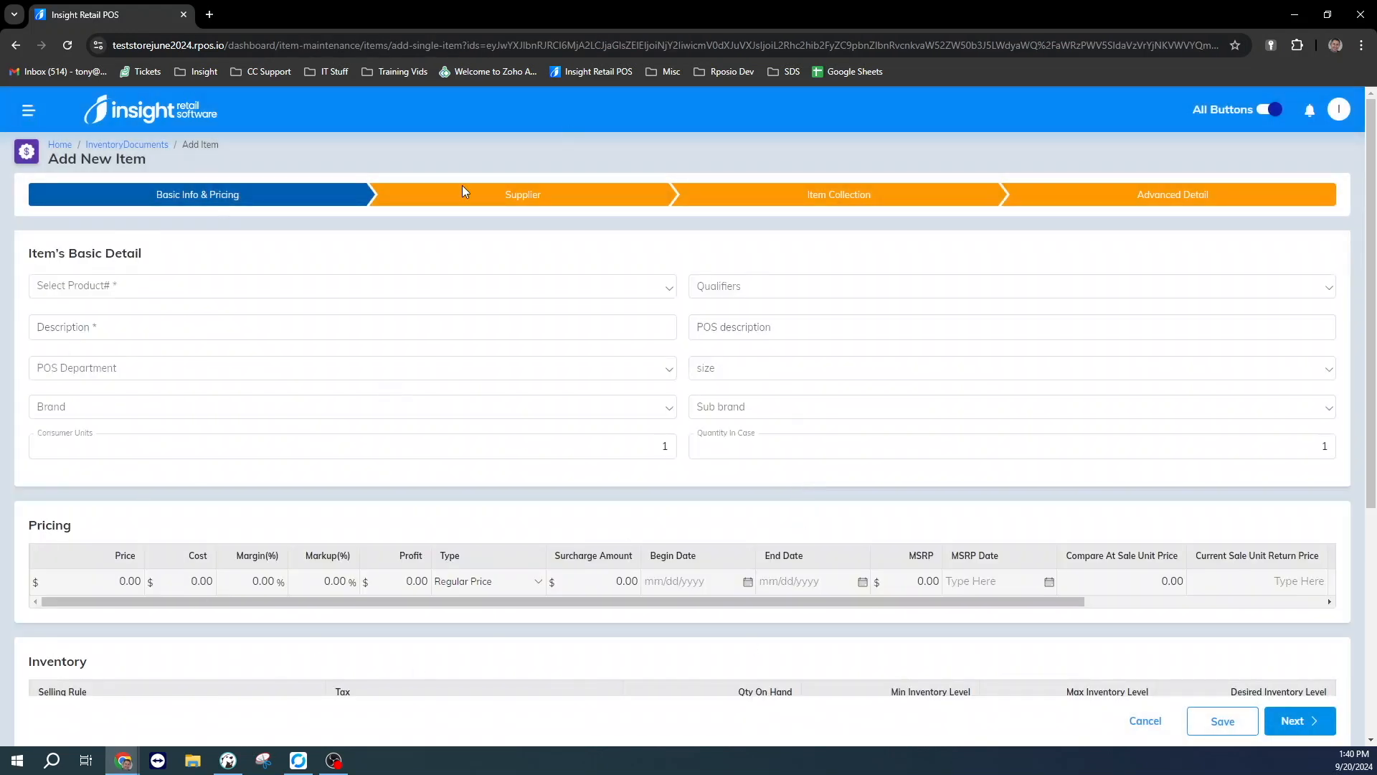
scroll(638, 430, "down", 5)
scroll(613, 502, "up", 5)
left_click(1146, 719)
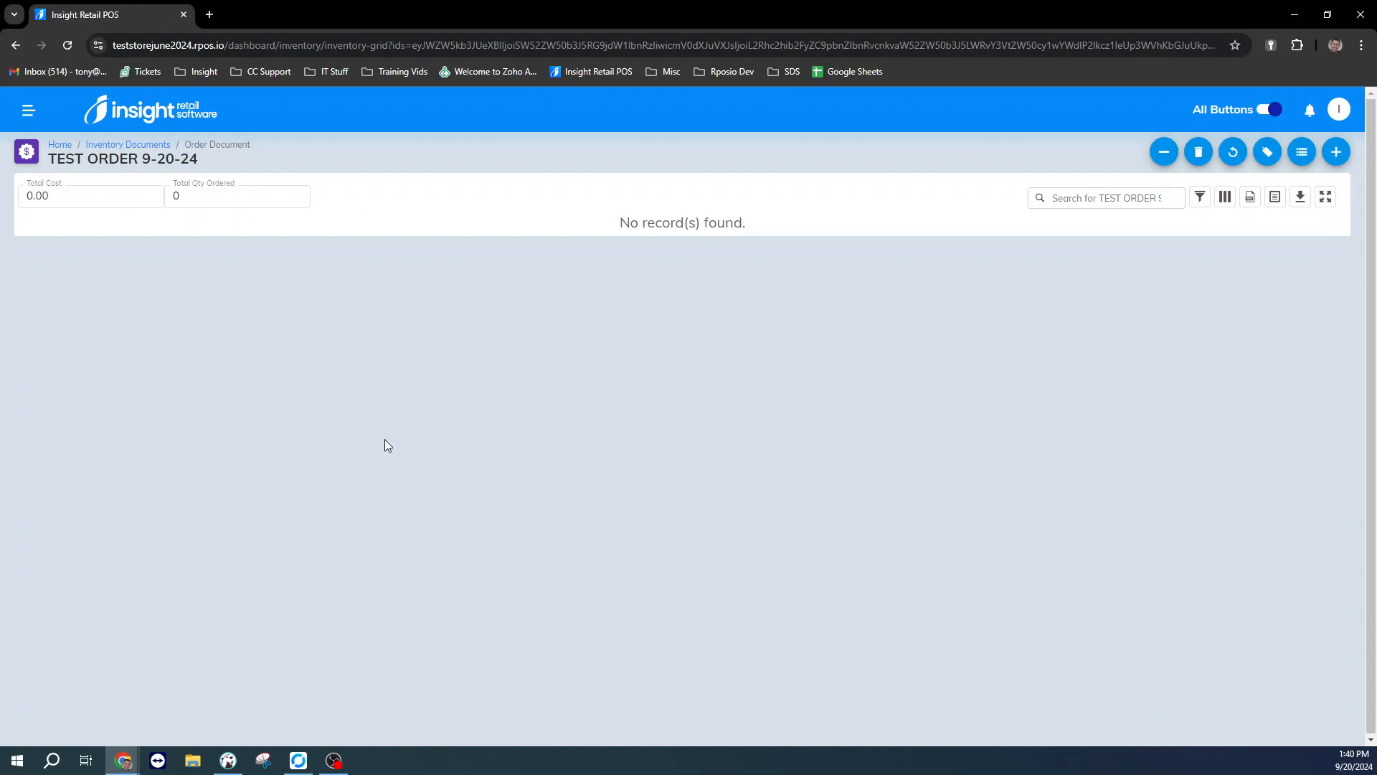
Start an order line for COCA COLA 20 OZ by searching the item list for coke and confirming that item
left_click(1336, 151)
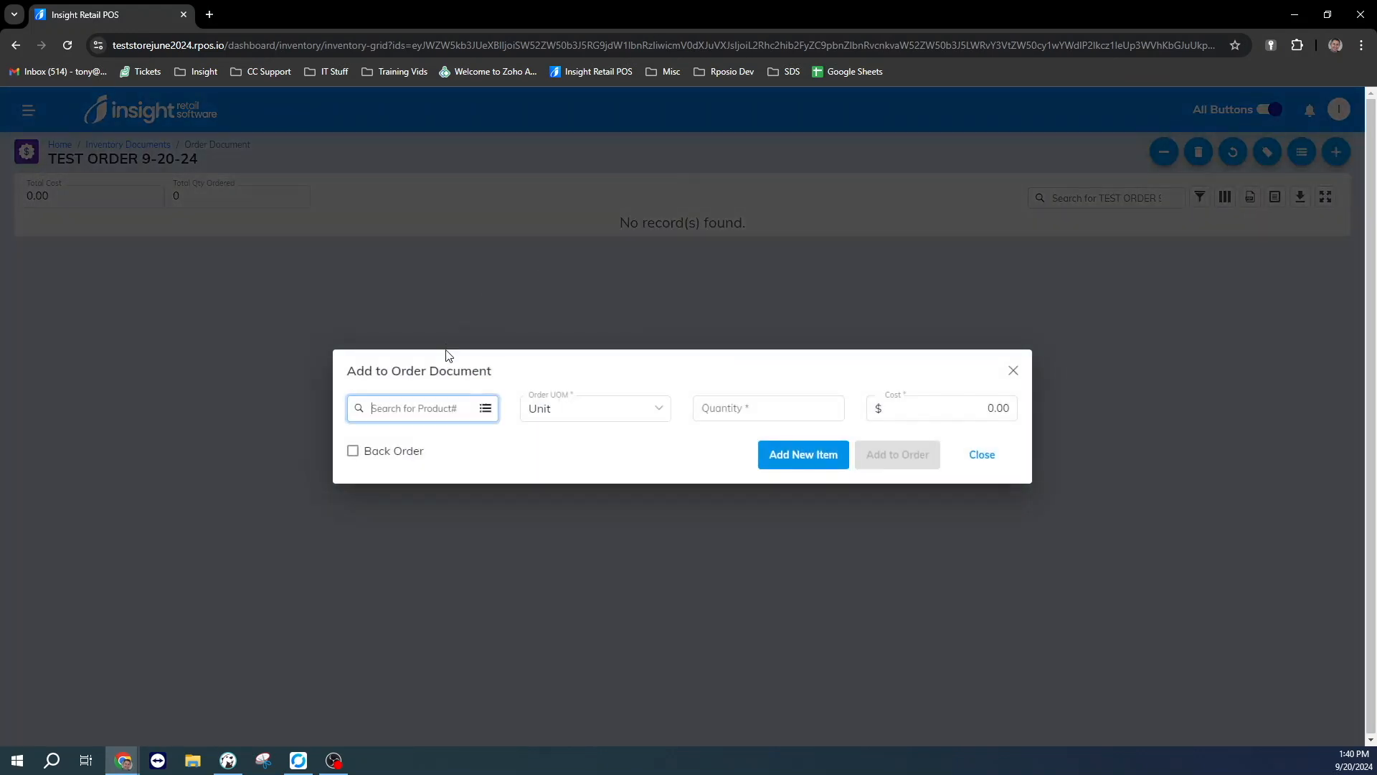
left_click(486, 408)
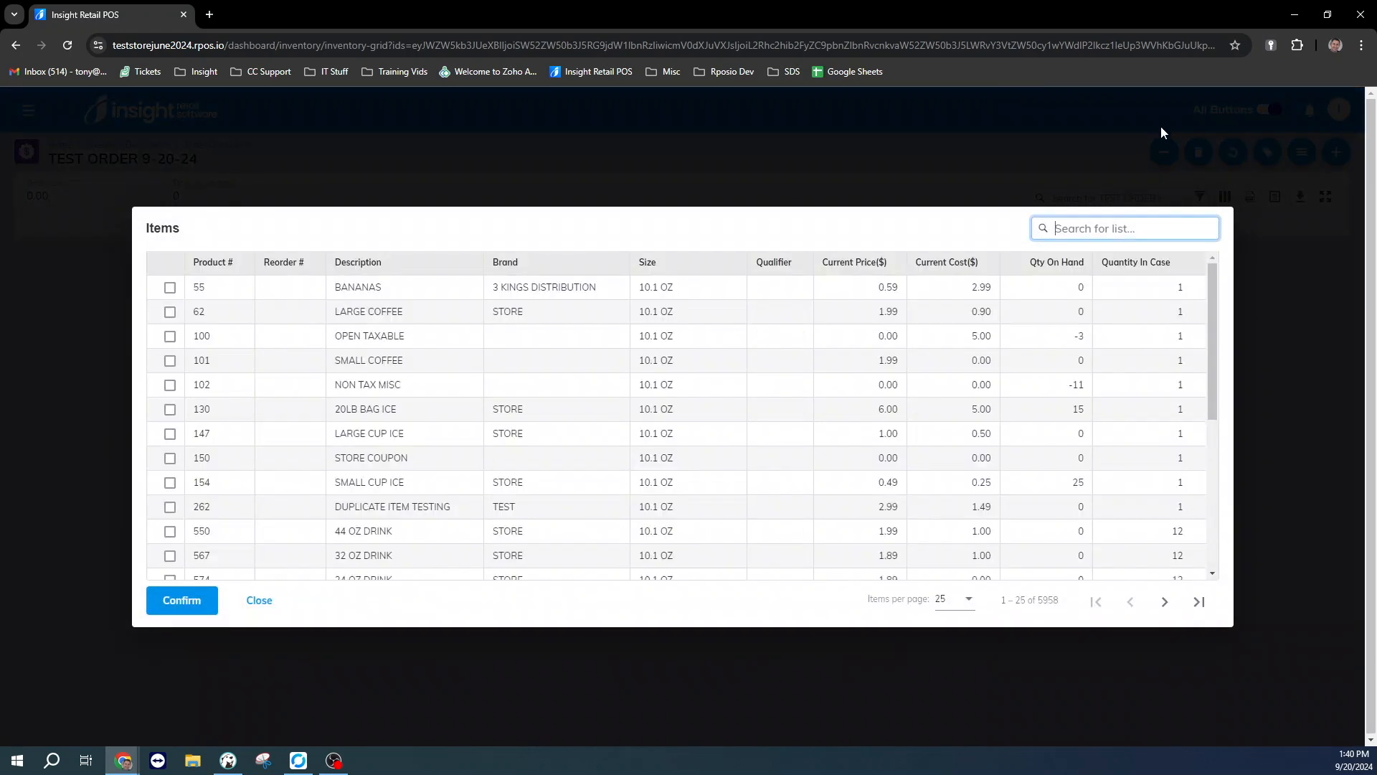
type("coke")
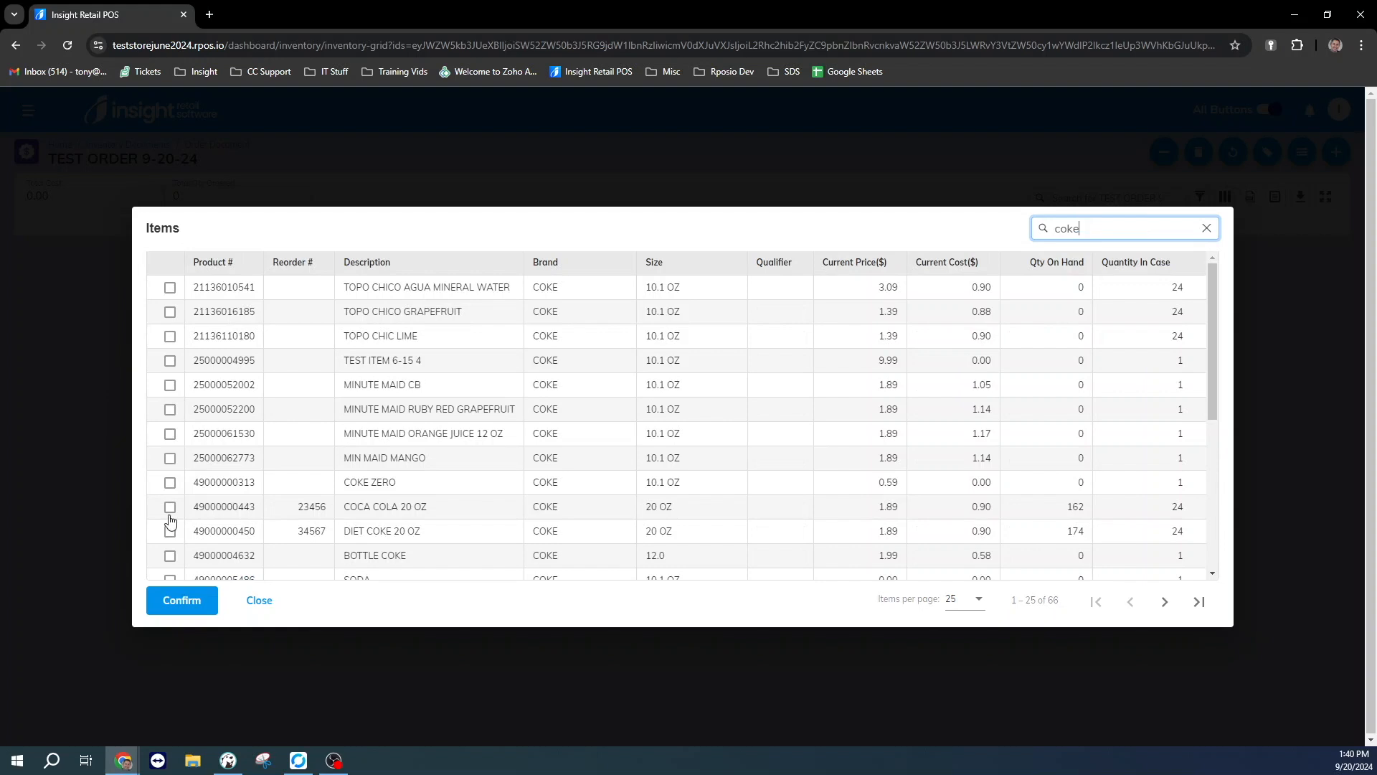
left_click(170, 507)
left_click(188, 601)
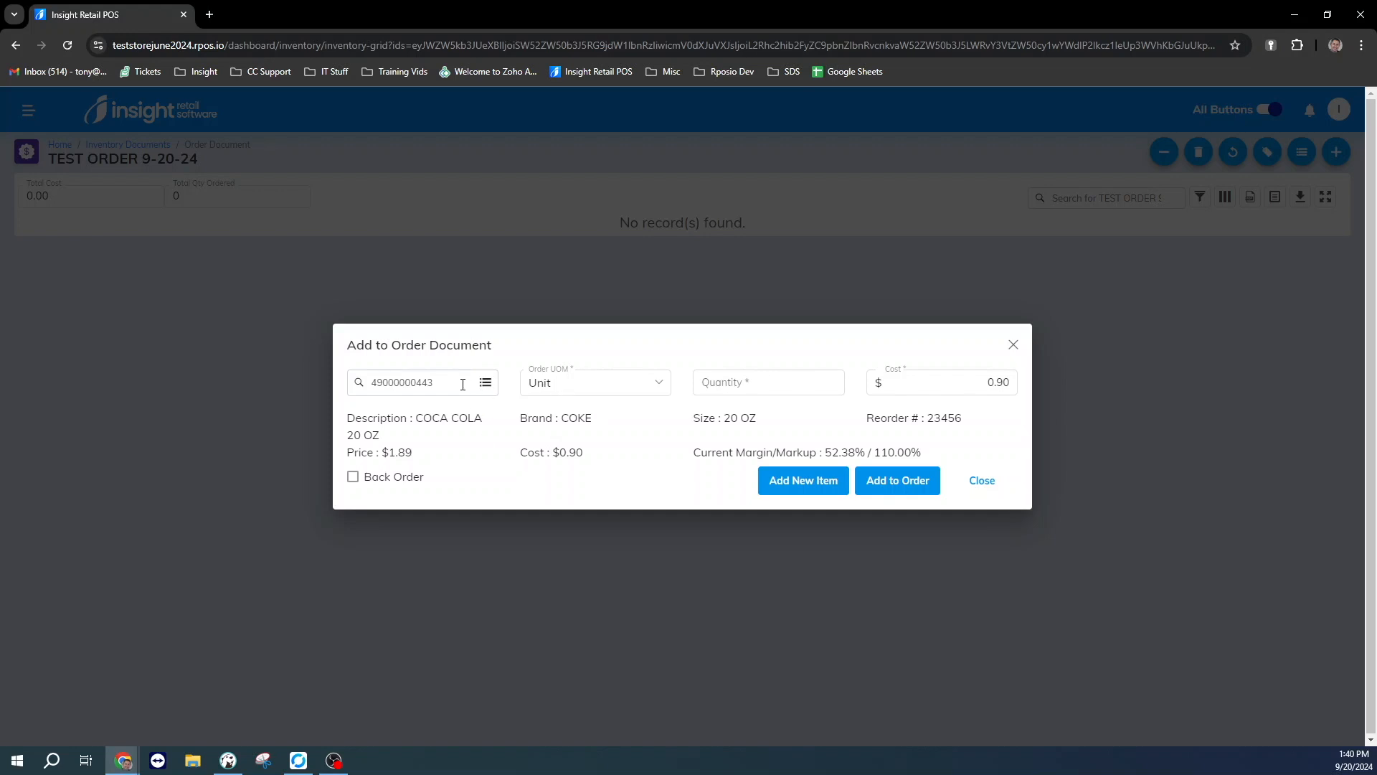
Order COCA COLA 20 OZ by the Case with a quantity of 2 and add it to the order
left_click(567, 388)
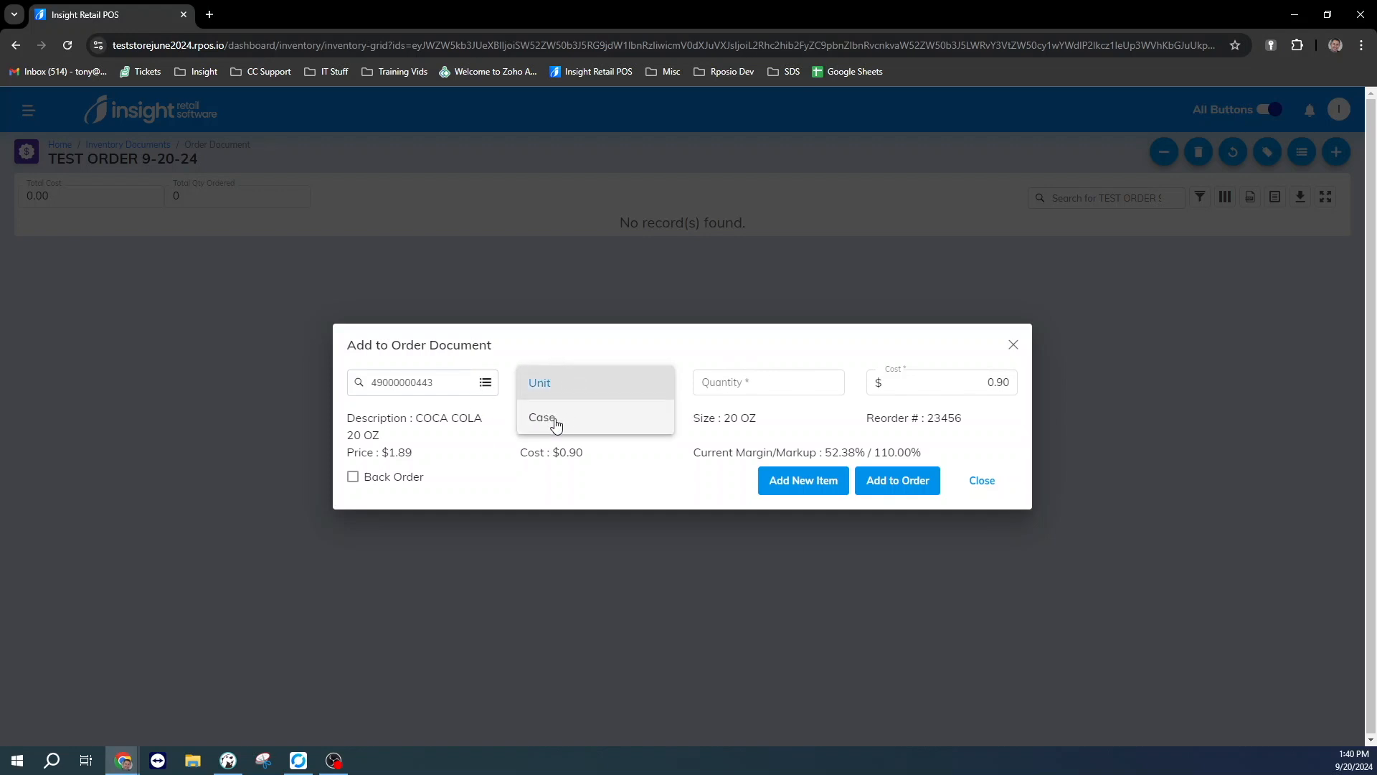
left_click(555, 422)
left_click(726, 382)
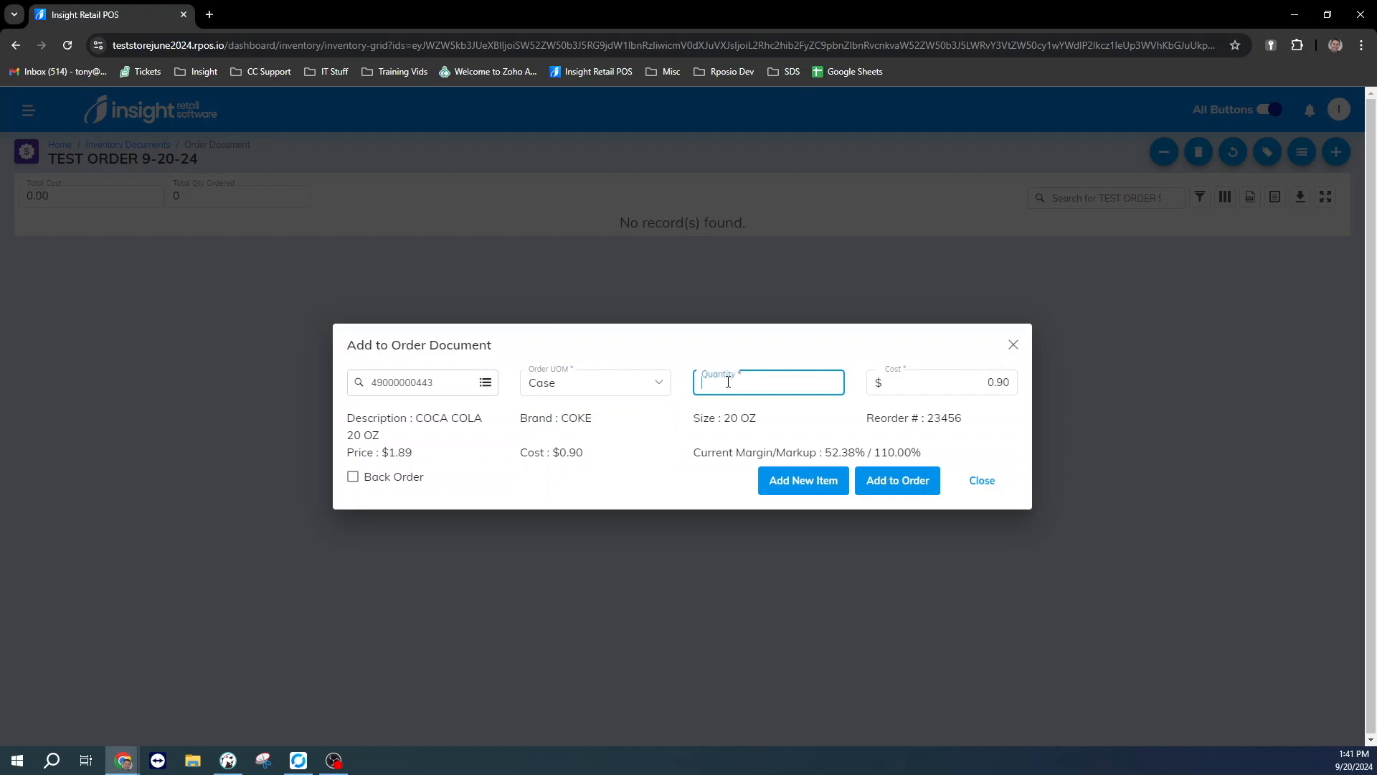
type("2")
left_click(892, 485)
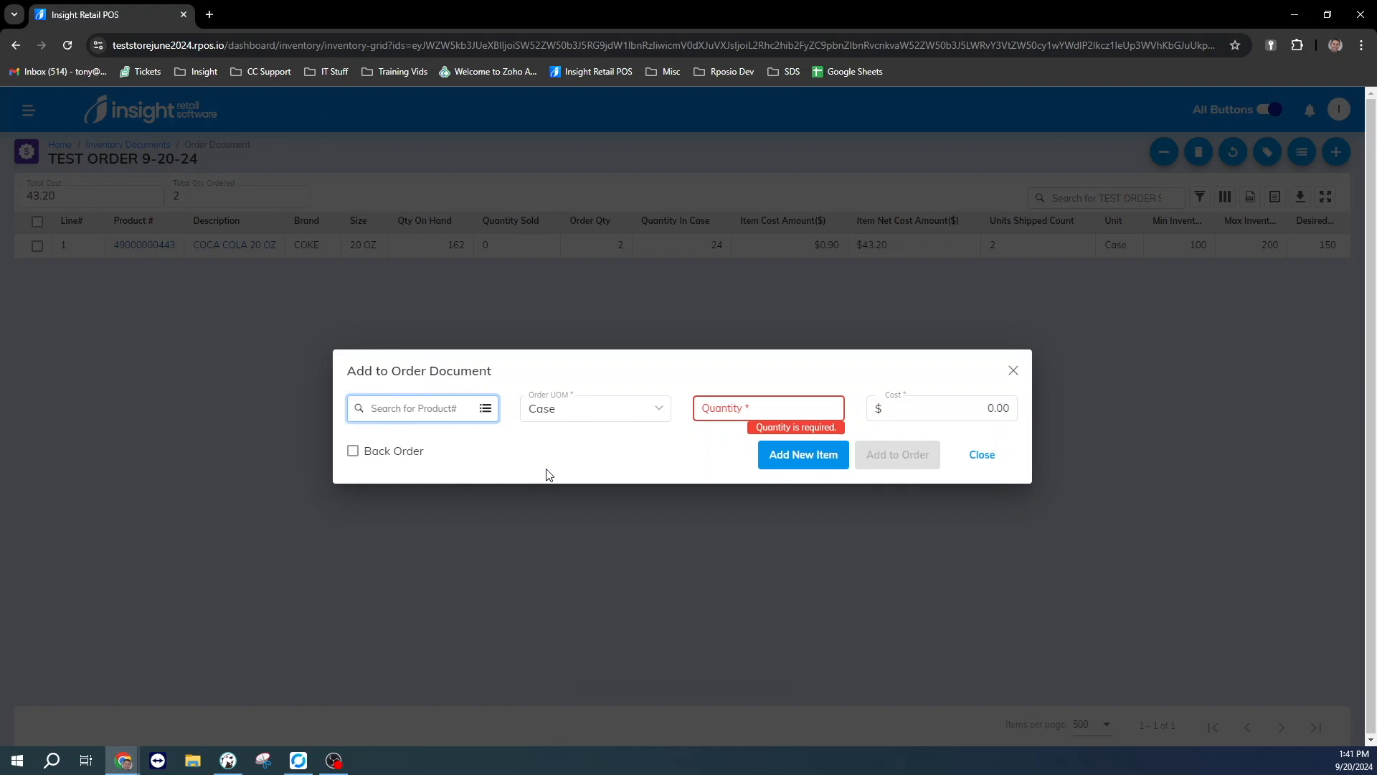
Look up the next item to order by its reorder number 45678
type("45678")
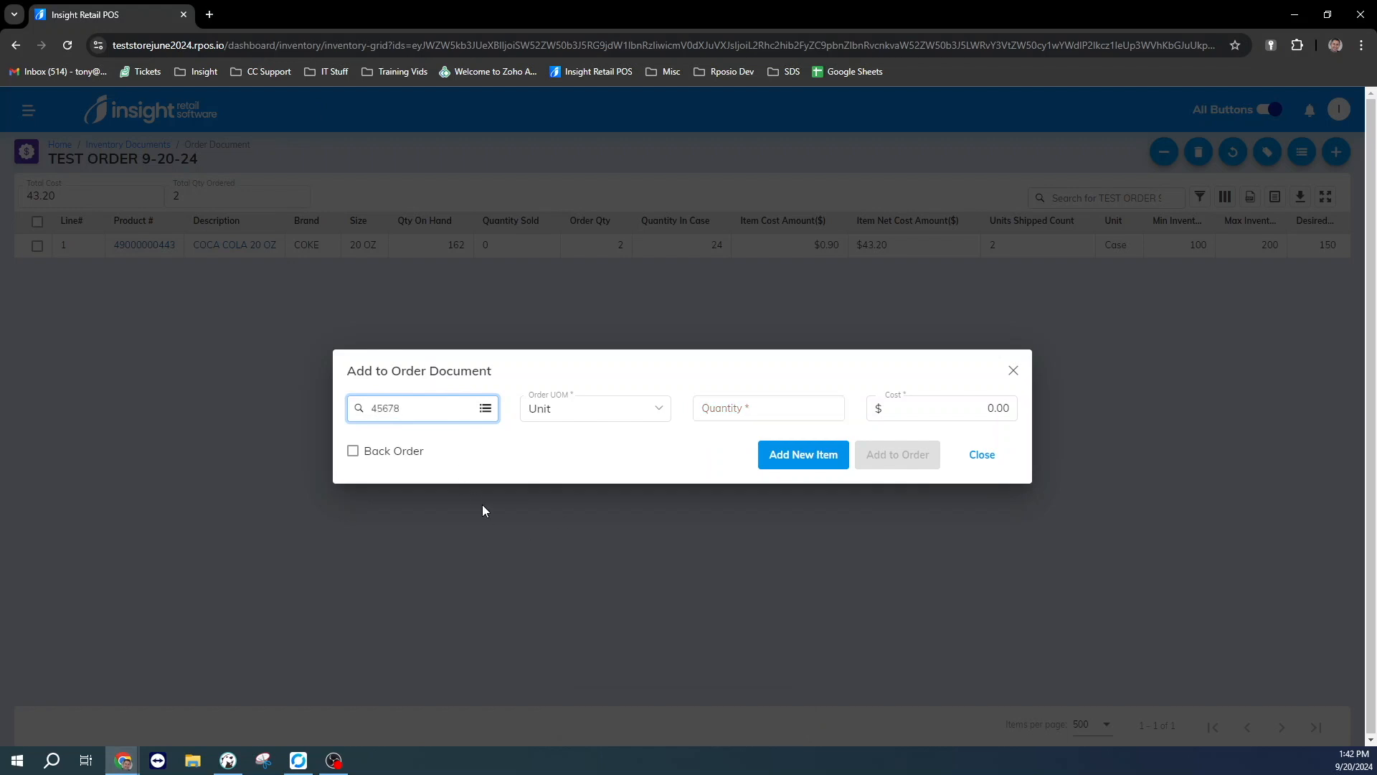
key("Return")
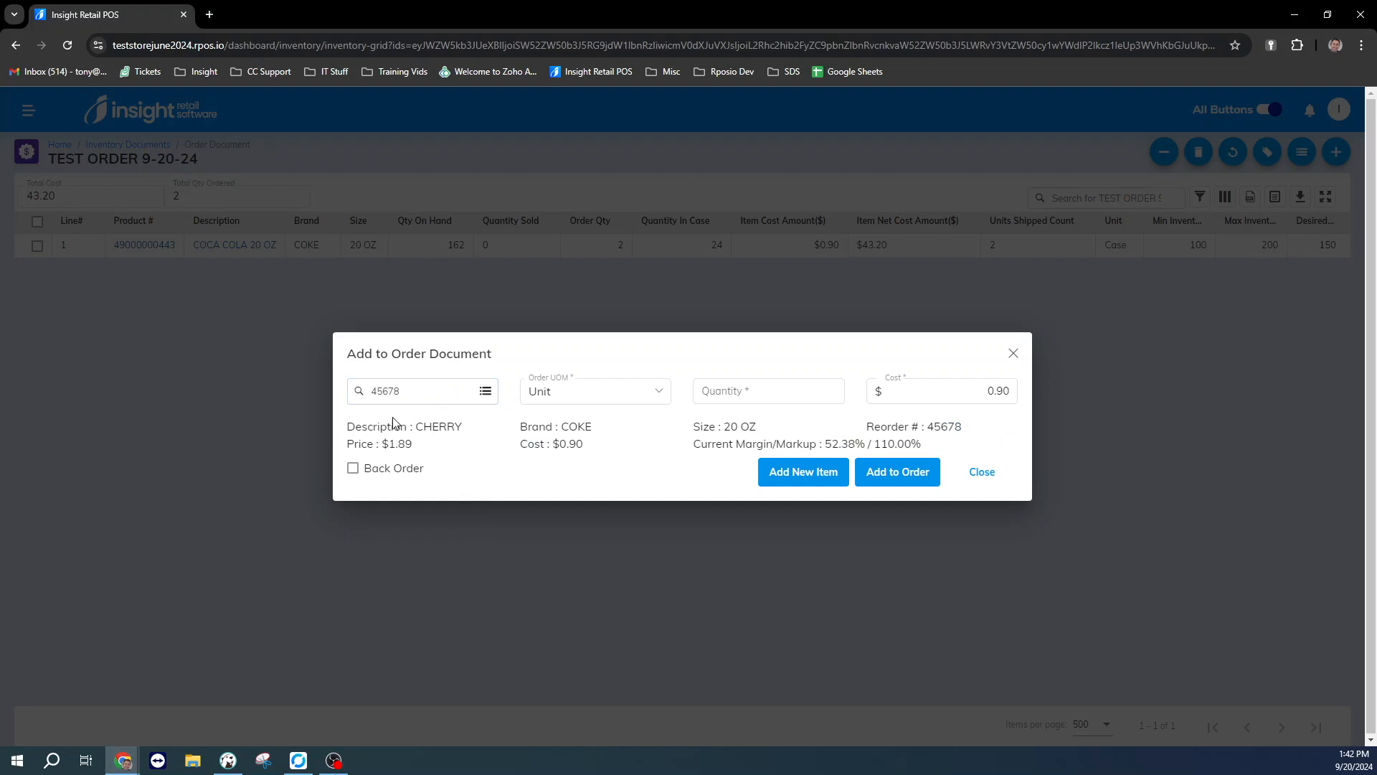
left_click_drag(941, 428, 911, 428)
left_click(966, 436)
Add the CHERRY item to the order as 2 Cases and close the item entry dialog
left_click(563, 393)
left_click(553, 432)
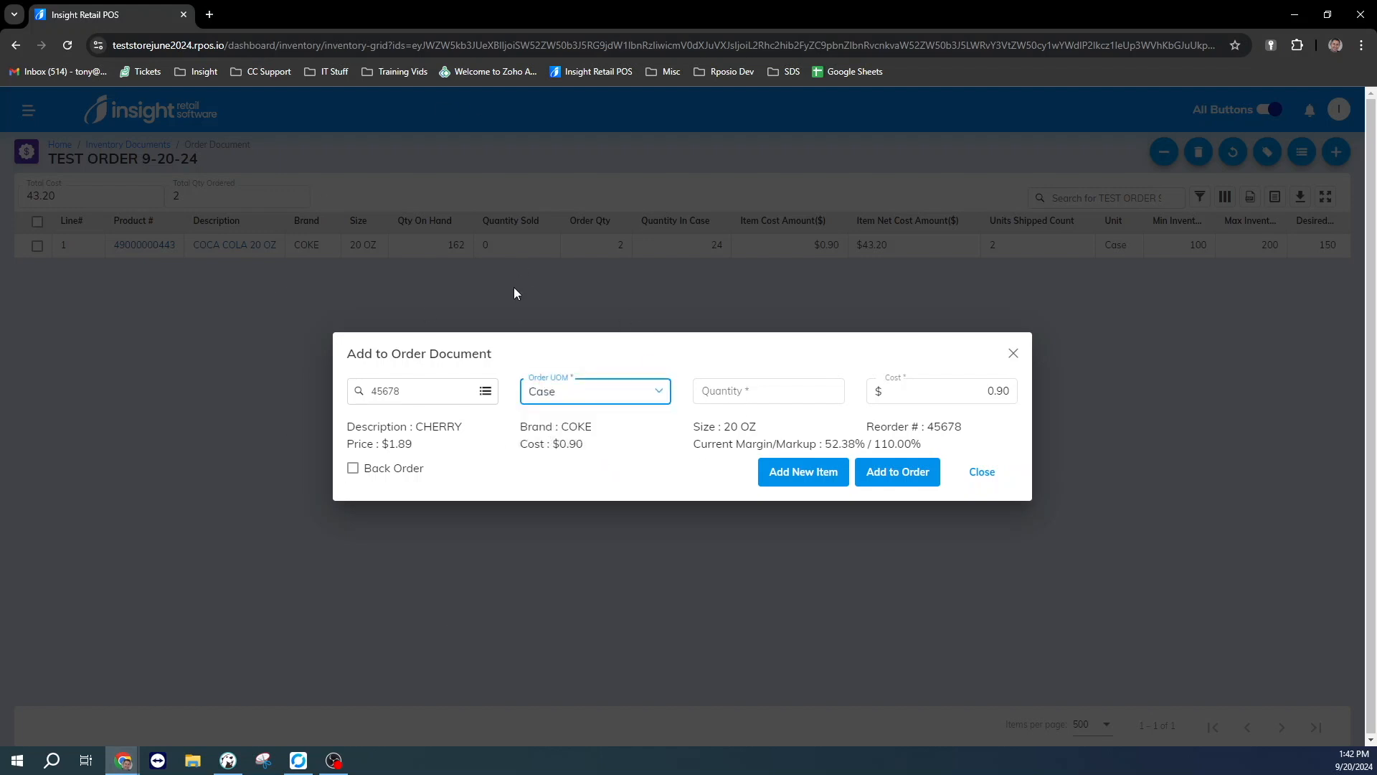
left_click(717, 391)
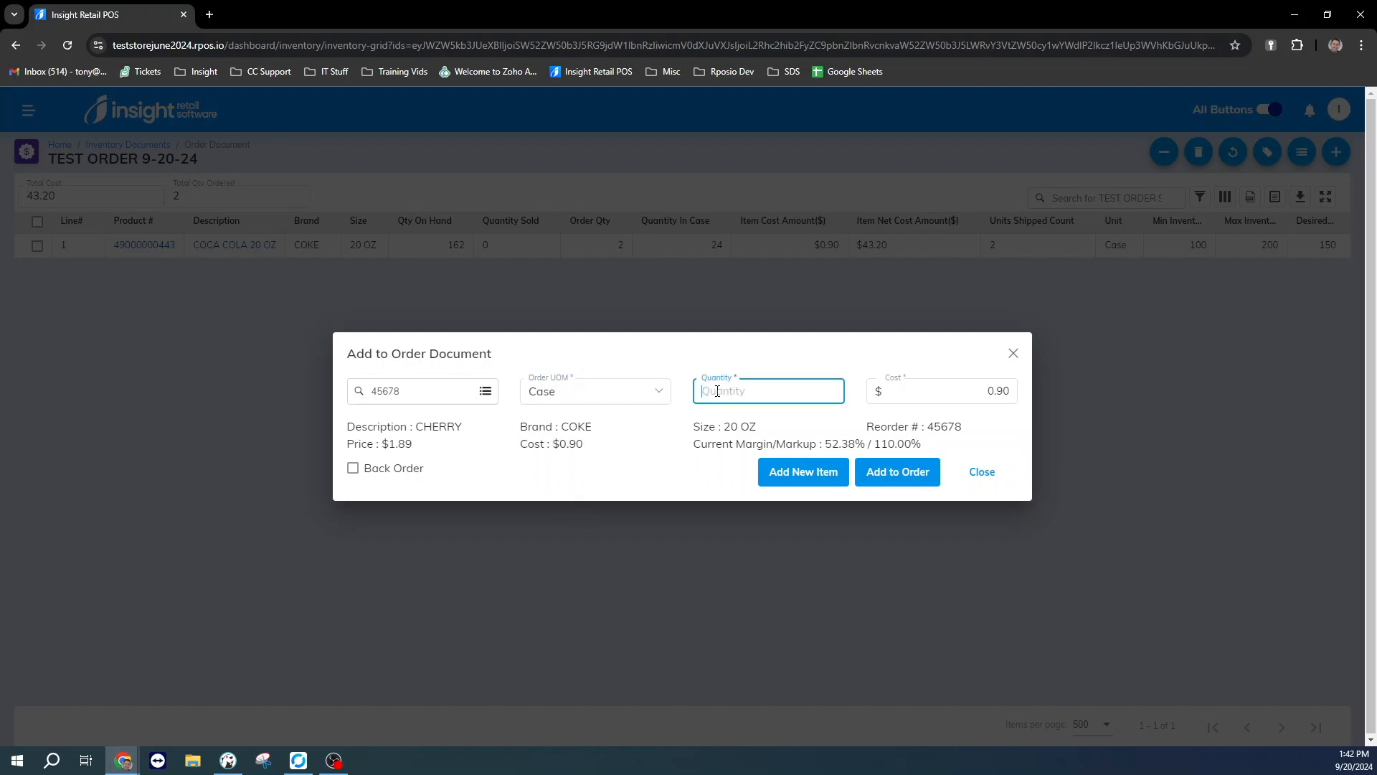
type("2")
left_click(897, 472)
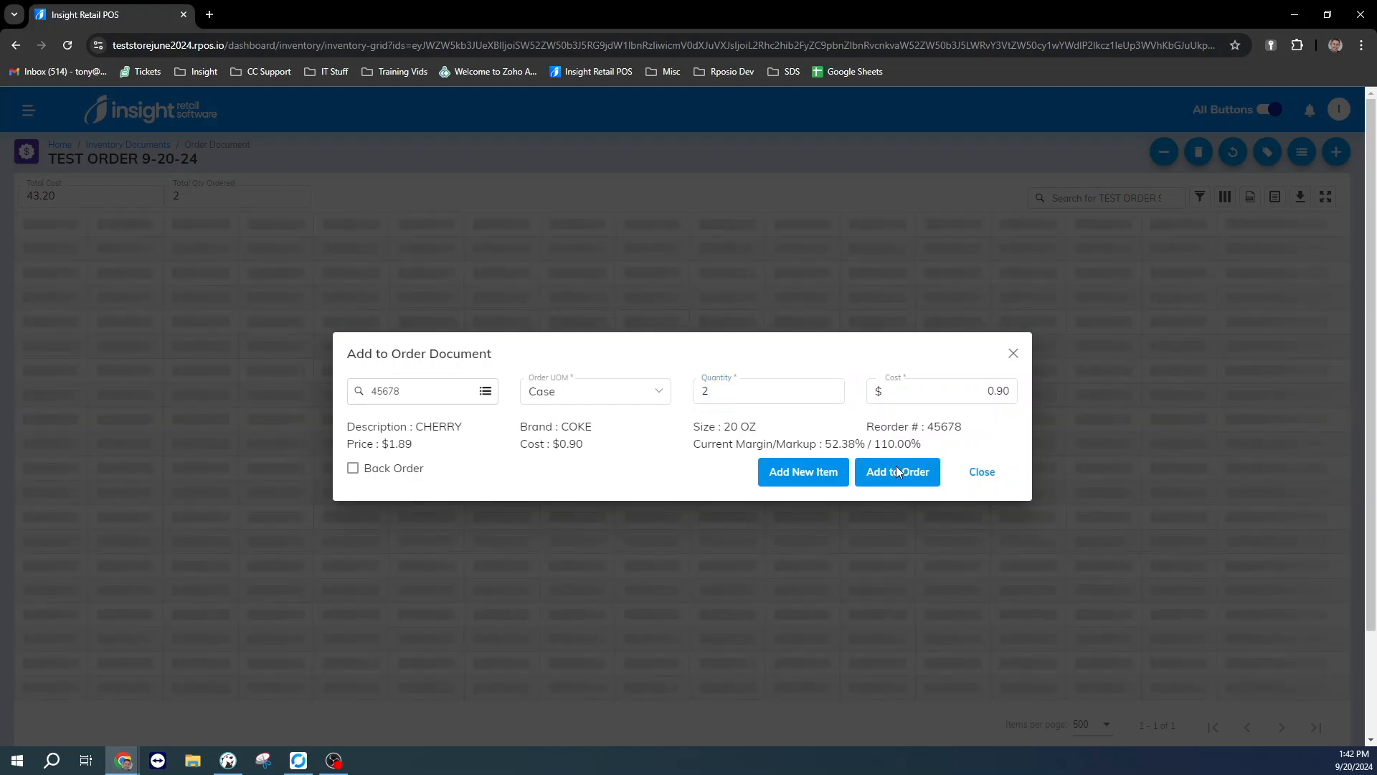
left_click(982, 471)
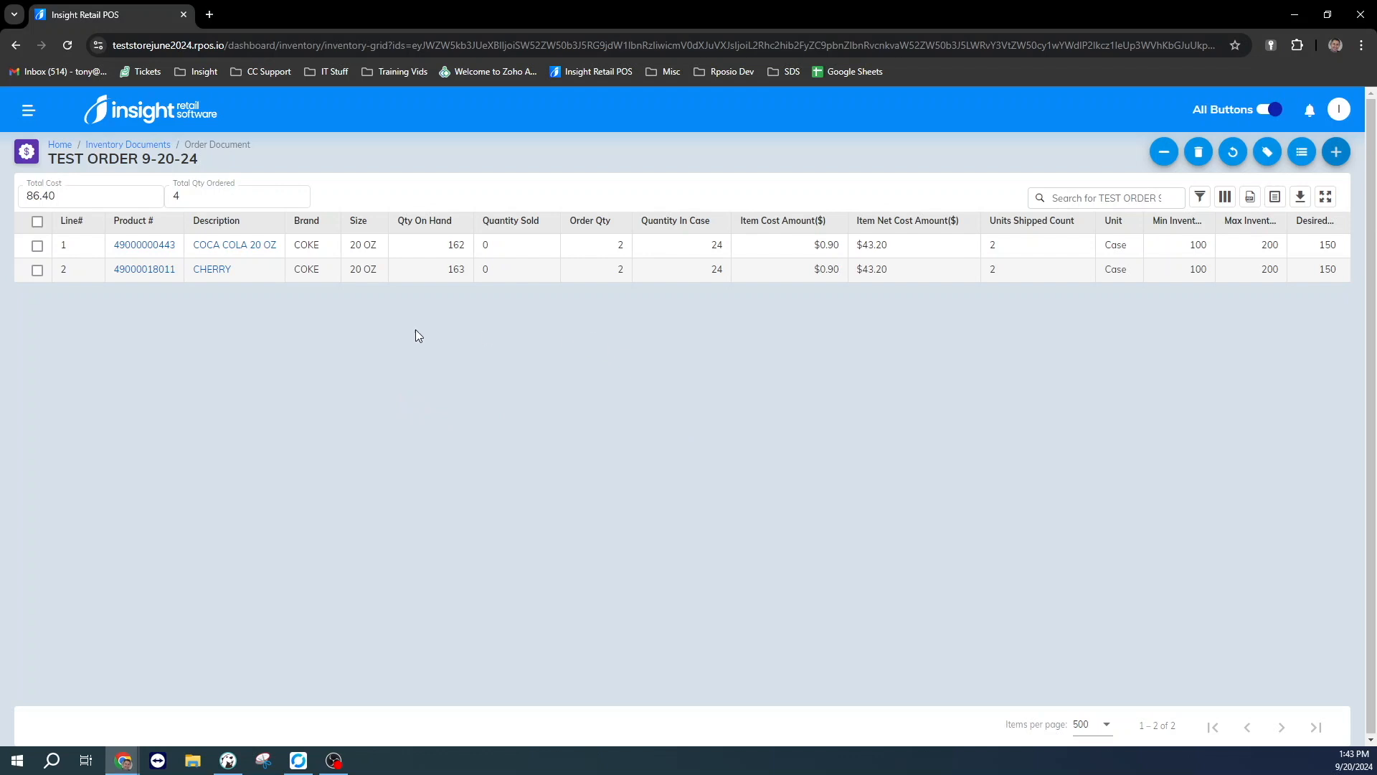
Change the COCA COLA 20 OZ order line's quantity to 3 and update the order
left_click(159, 245)
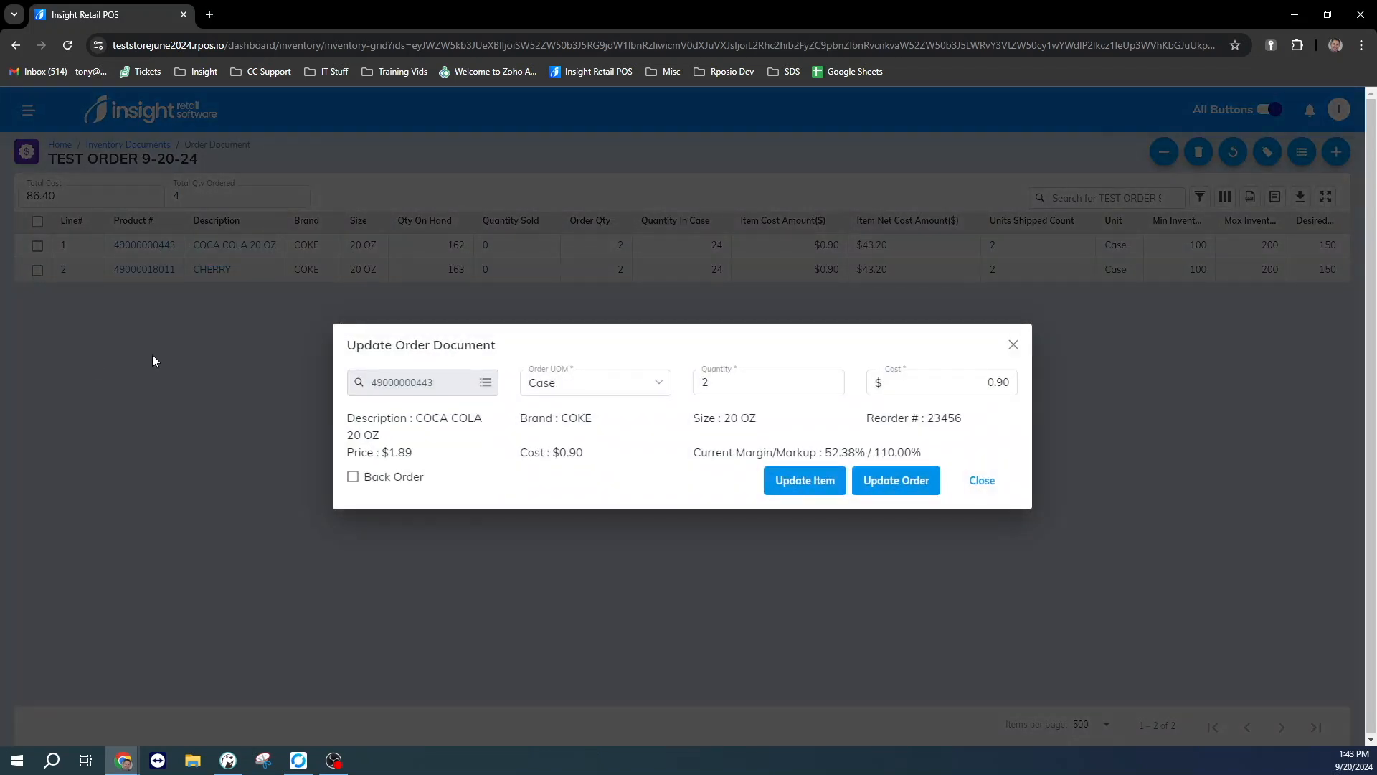
left_click(753, 382)
key("BackSpace")
type("3")
left_click(890, 481)
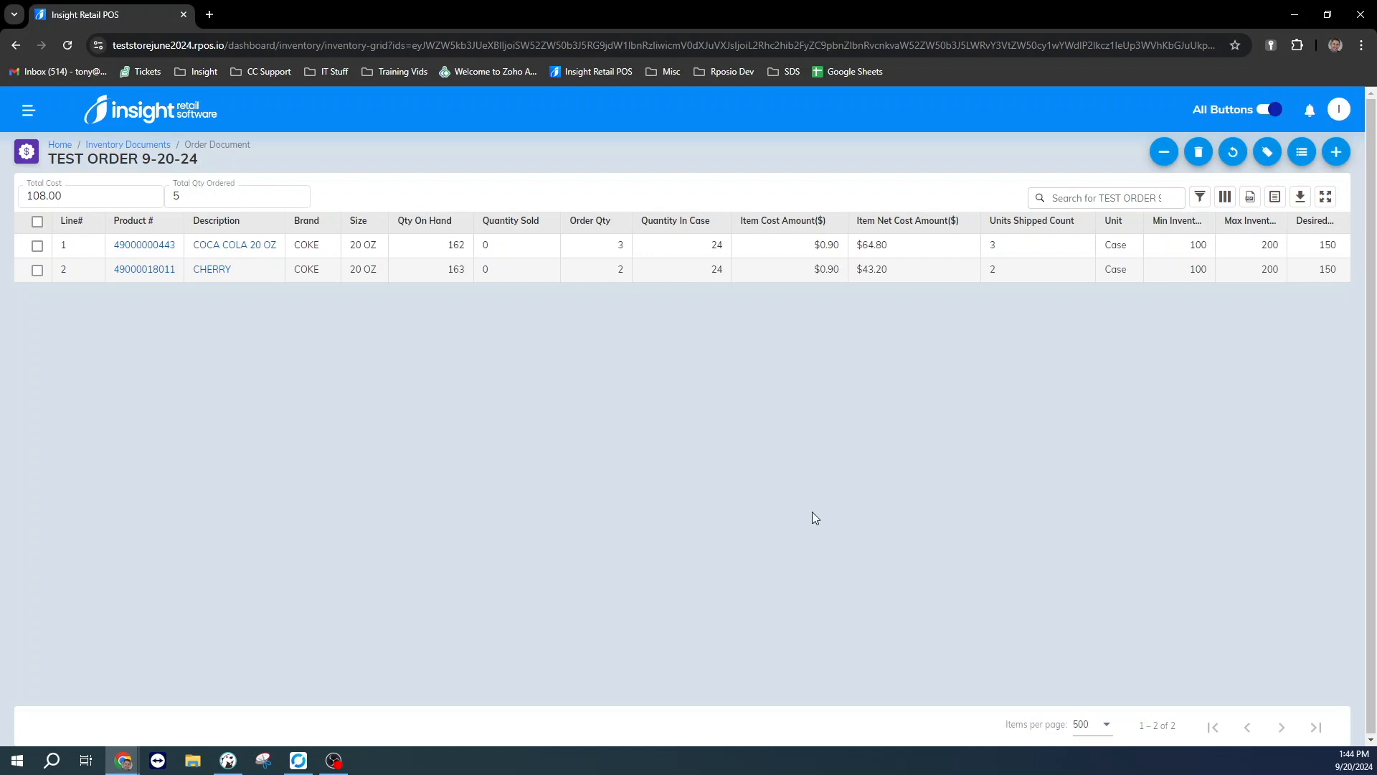
Begin adding multiple items to the order with Case as the order unit of measure
left_click(1302, 152)
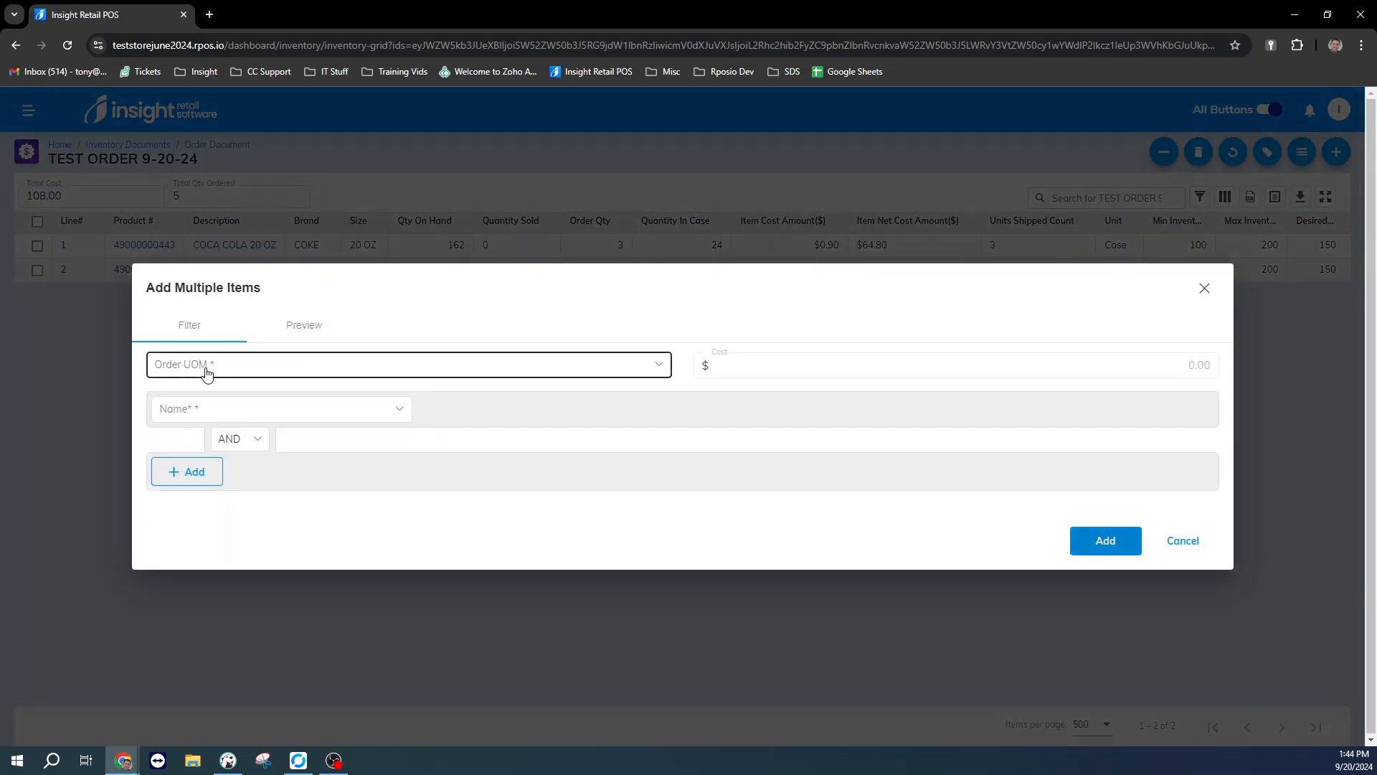
left_click(206, 371)
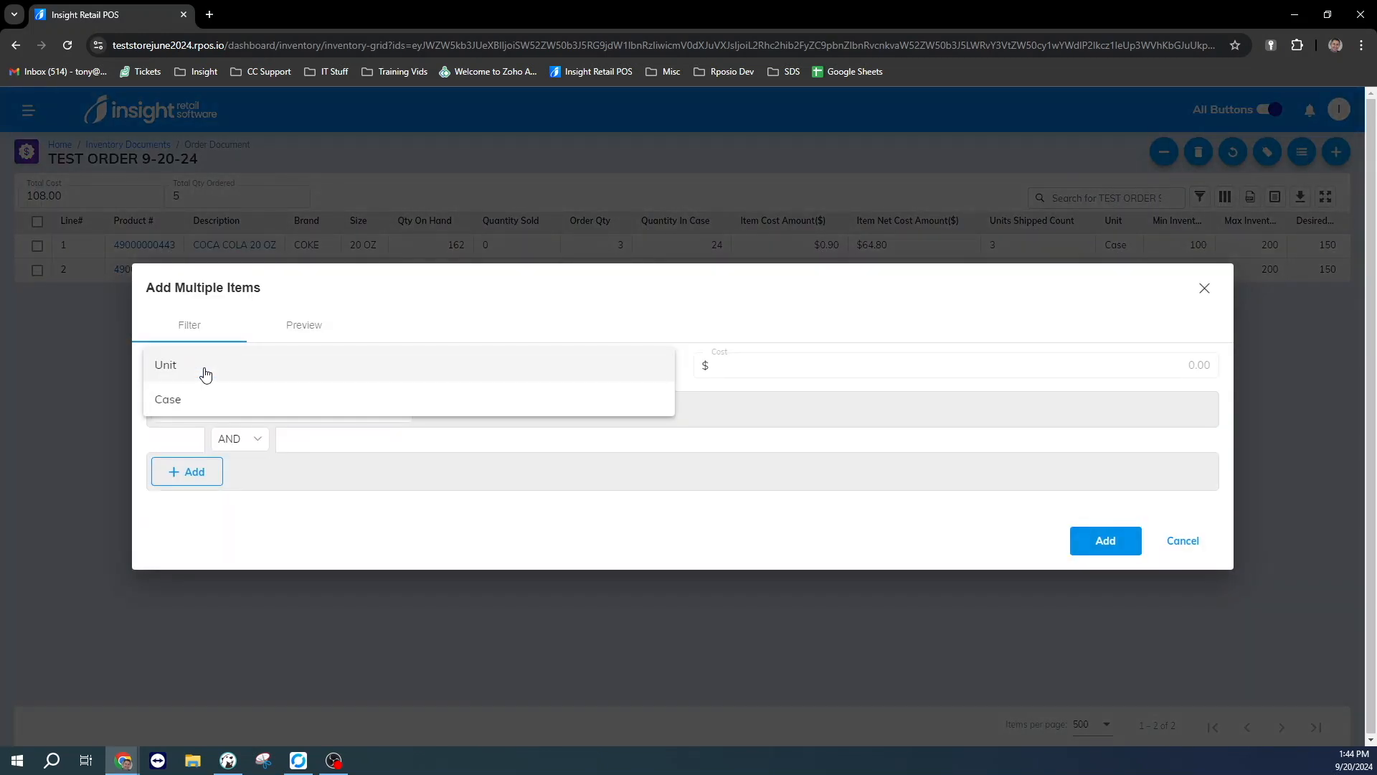
left_click(170, 401)
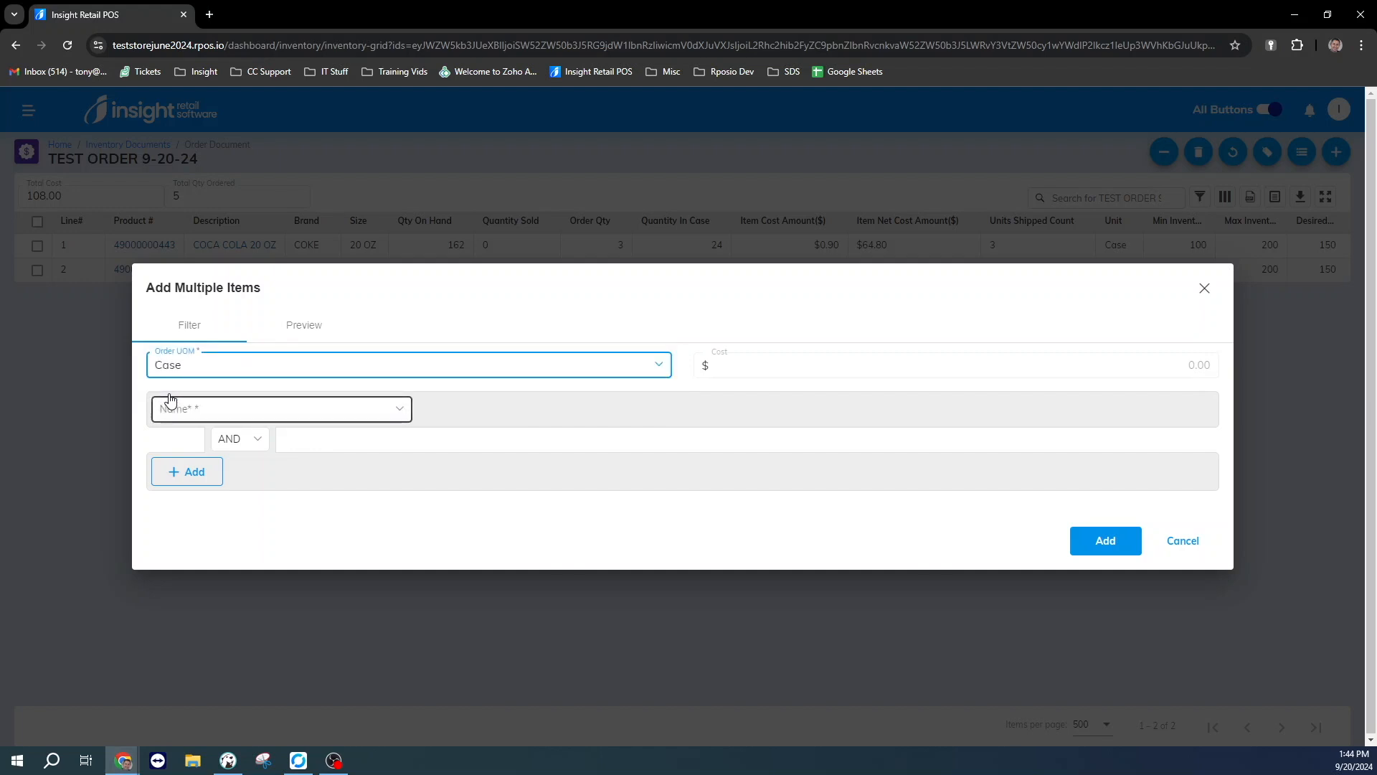
Filter the items by Supplier Name Equals ACME CO. and preview the matching items
left_click(188, 414)
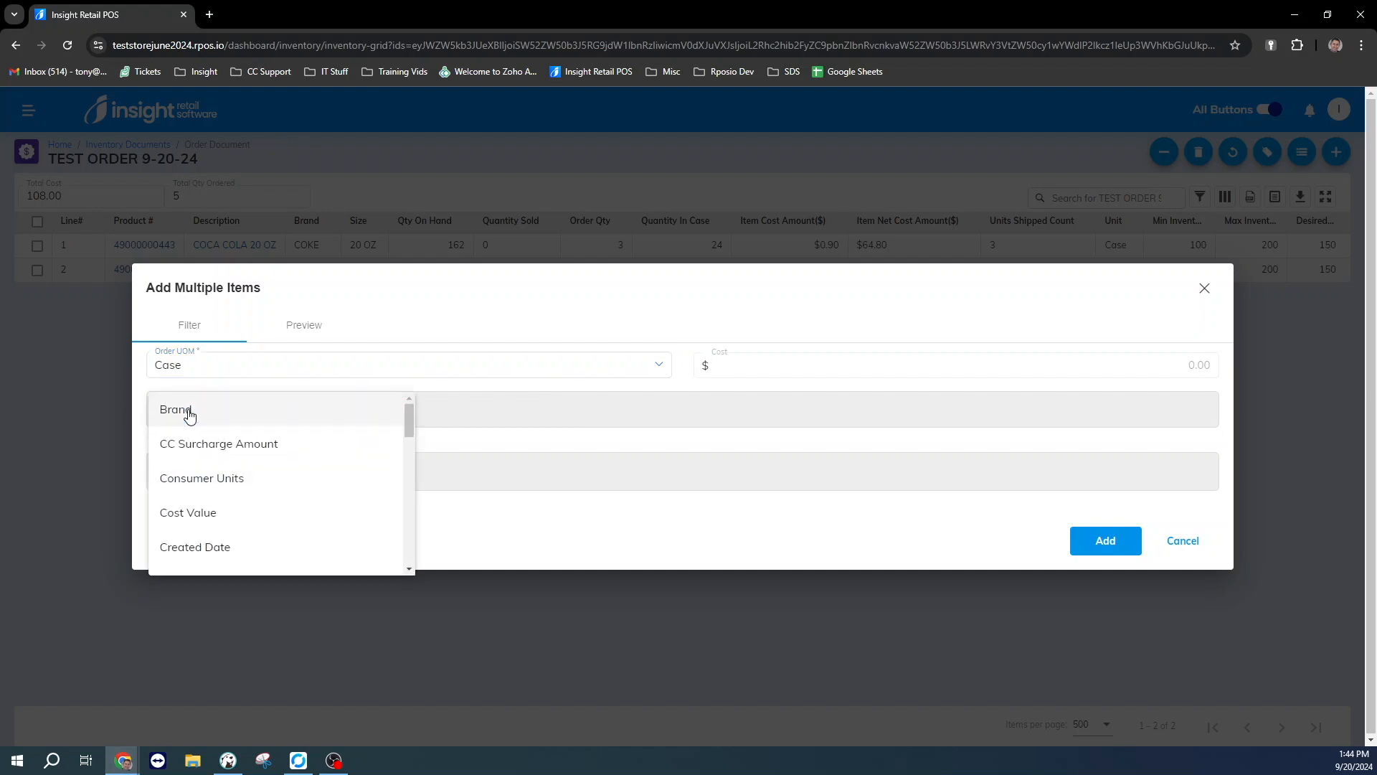
scroll(292, 480, "down", 7)
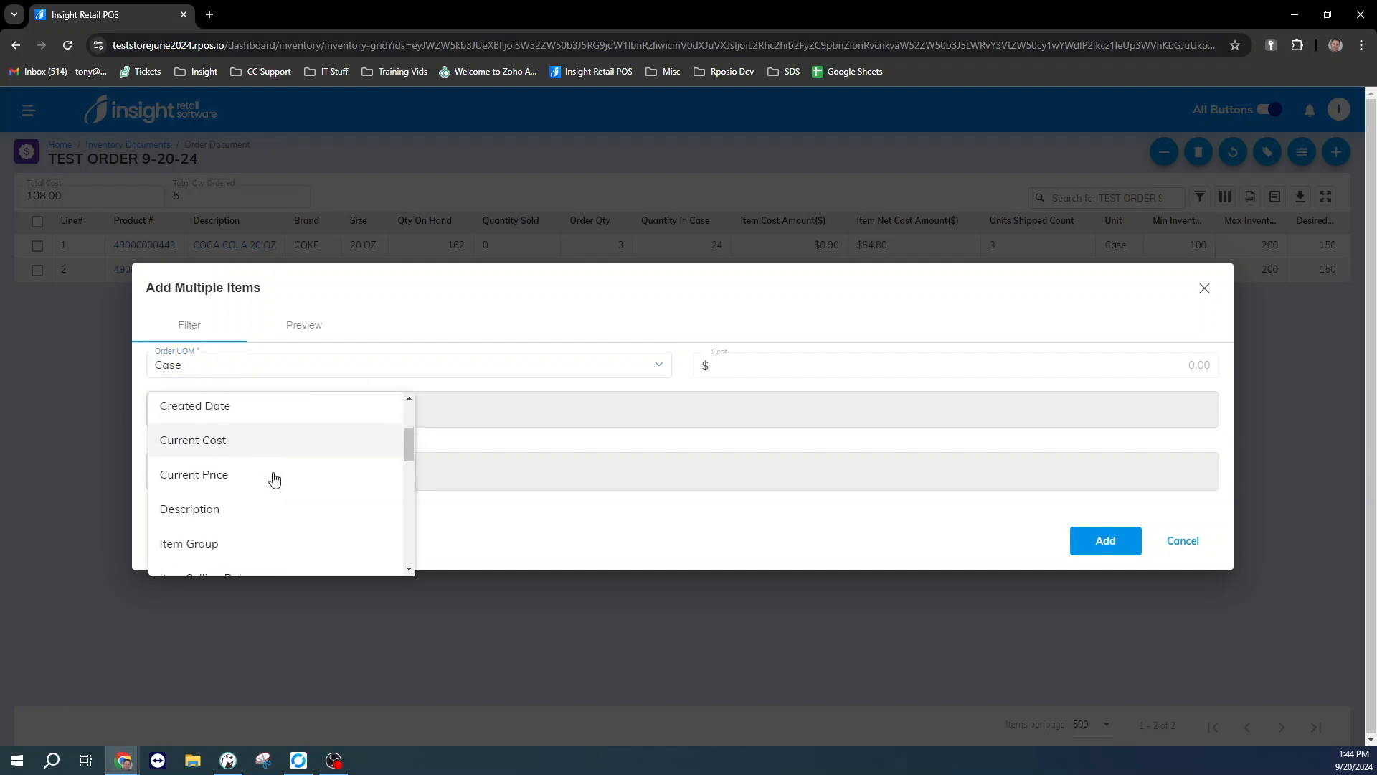
scroll(258, 471, "down", 5)
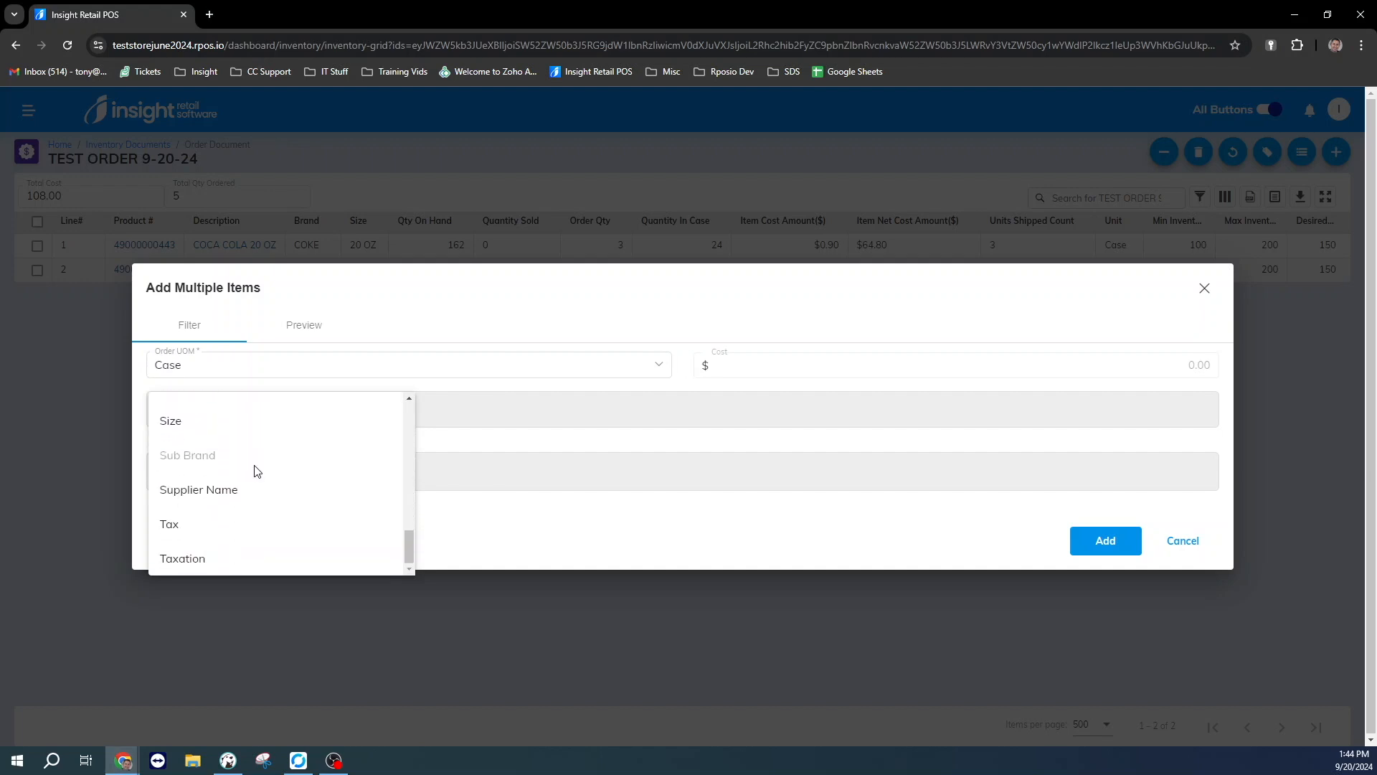
left_click(225, 488)
left_click(449, 412)
left_click(449, 415)
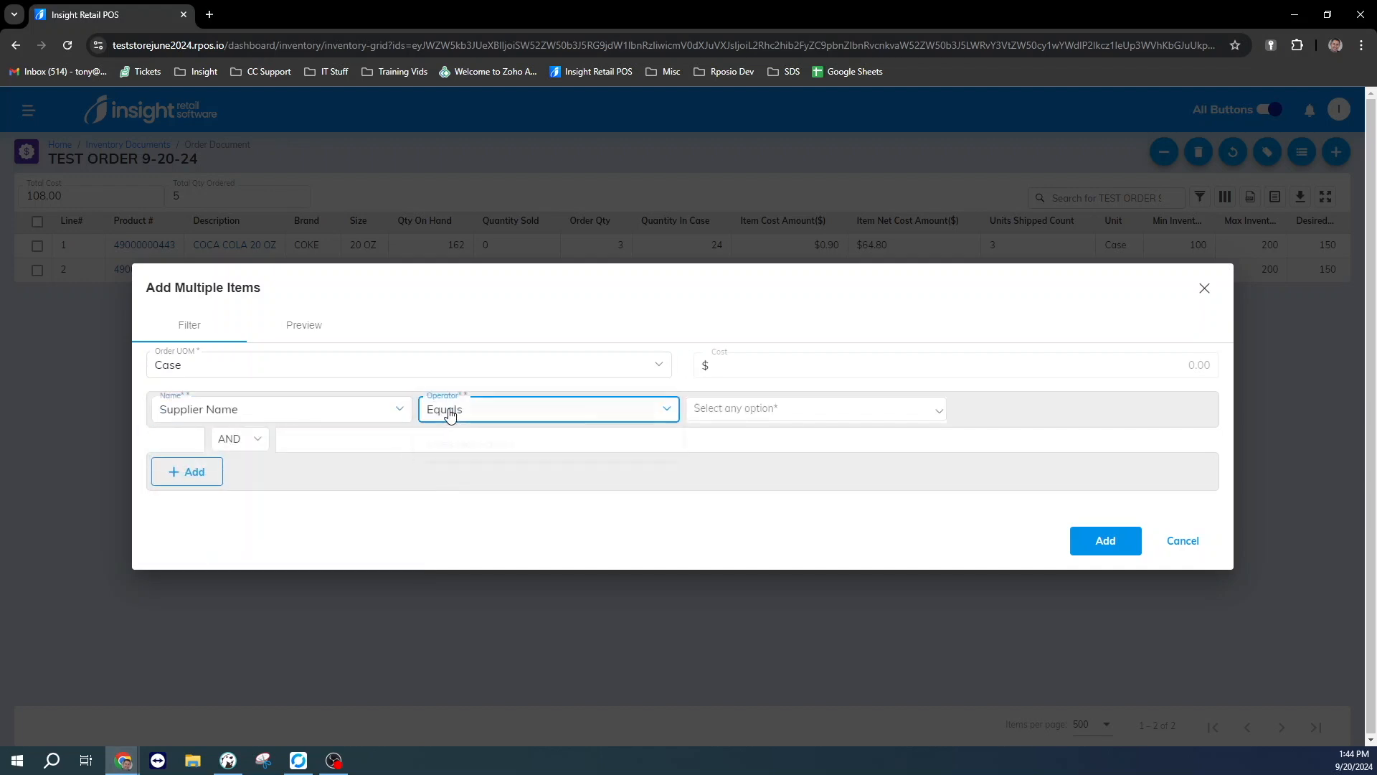
left_click(721, 413)
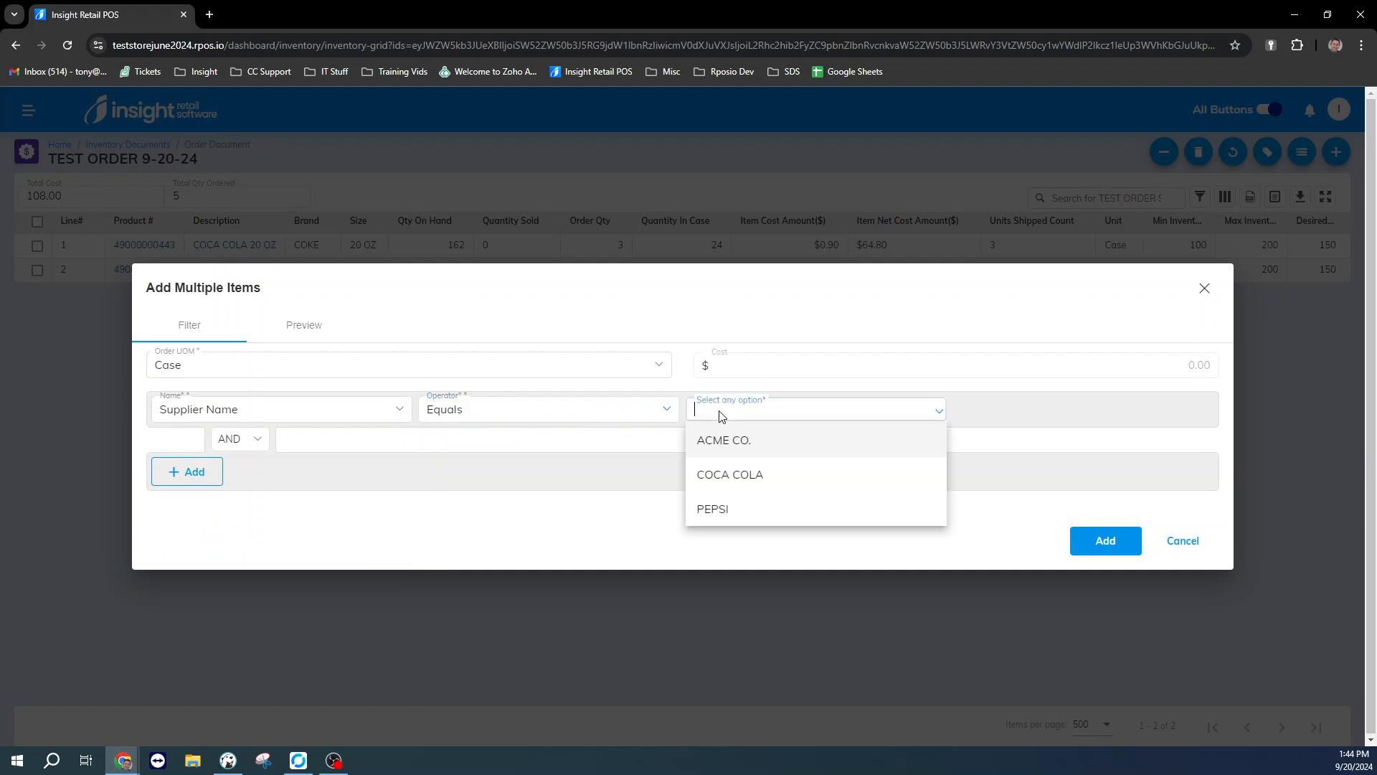
left_click(760, 440)
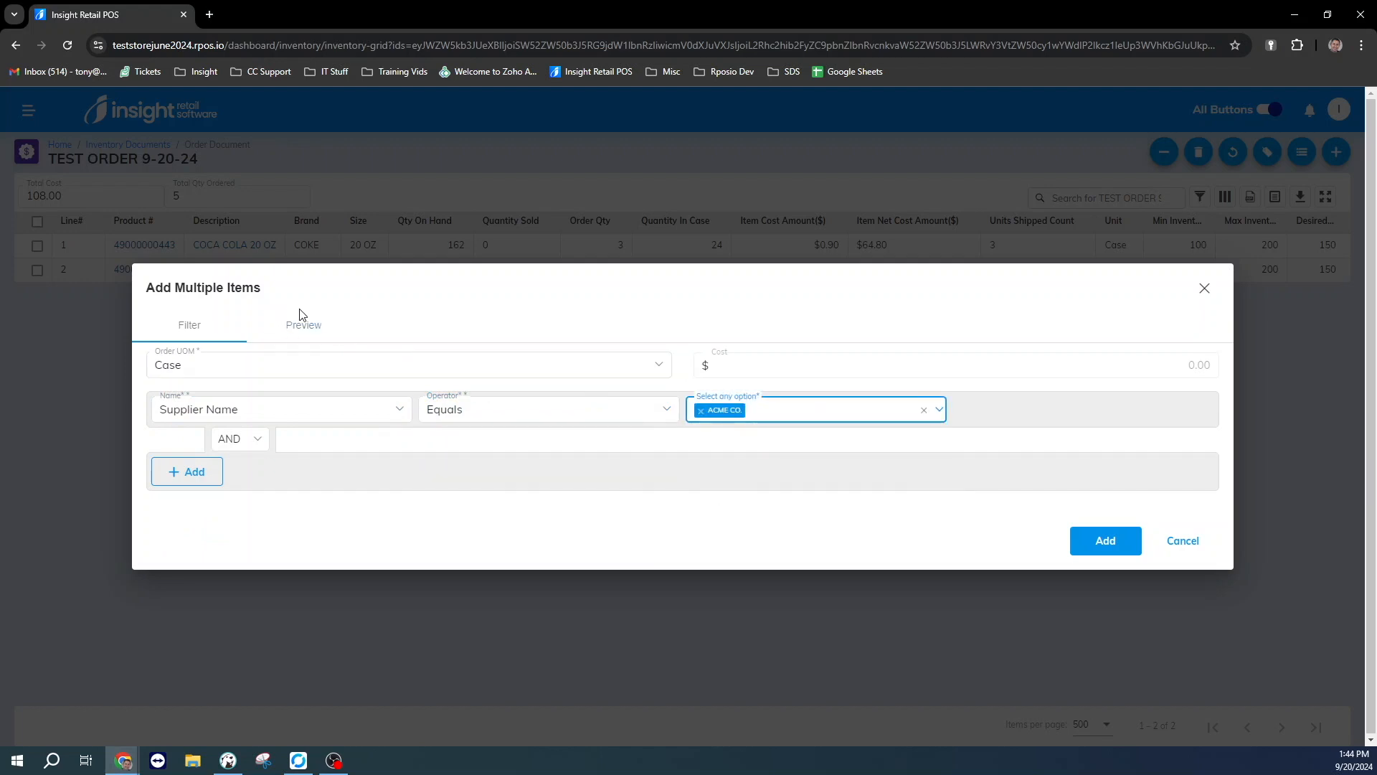
left_click(302, 331)
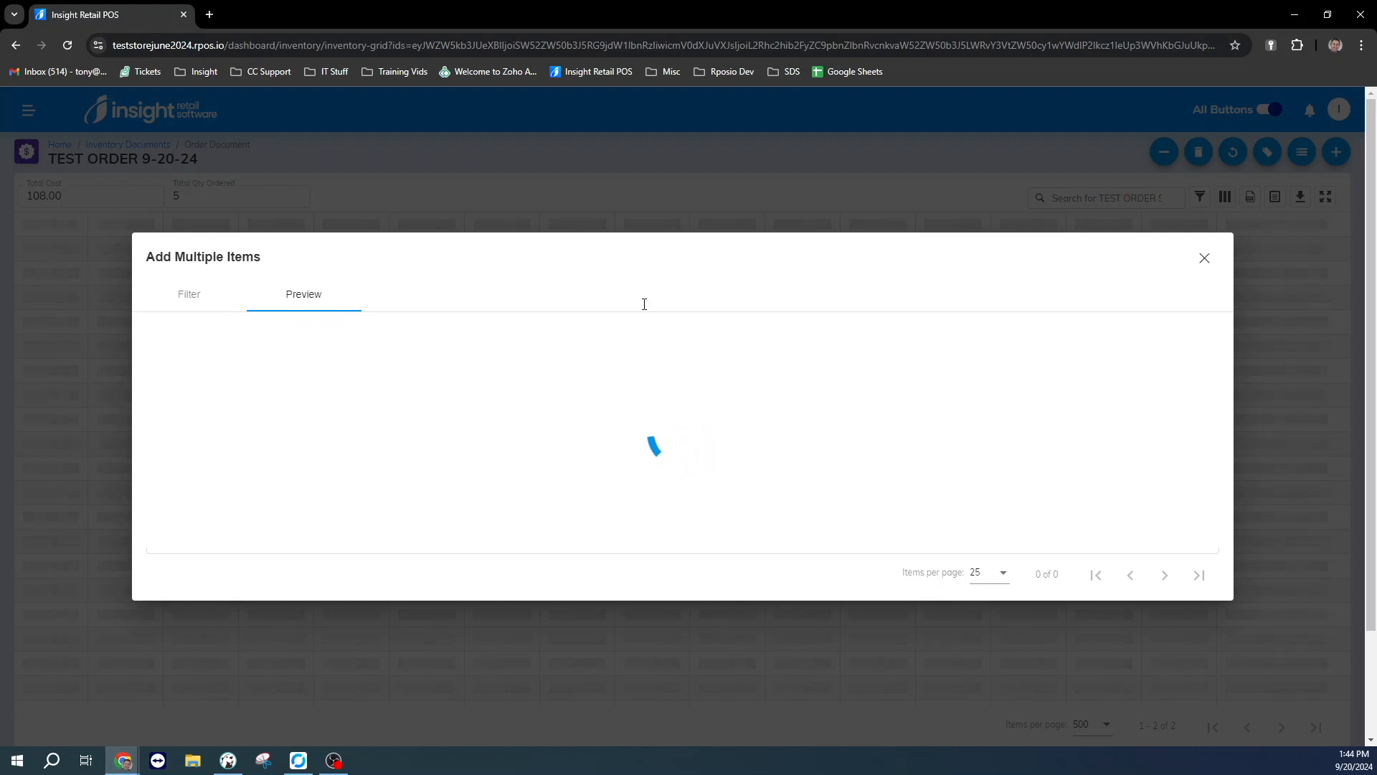
scroll(423, 398, "down", 4)
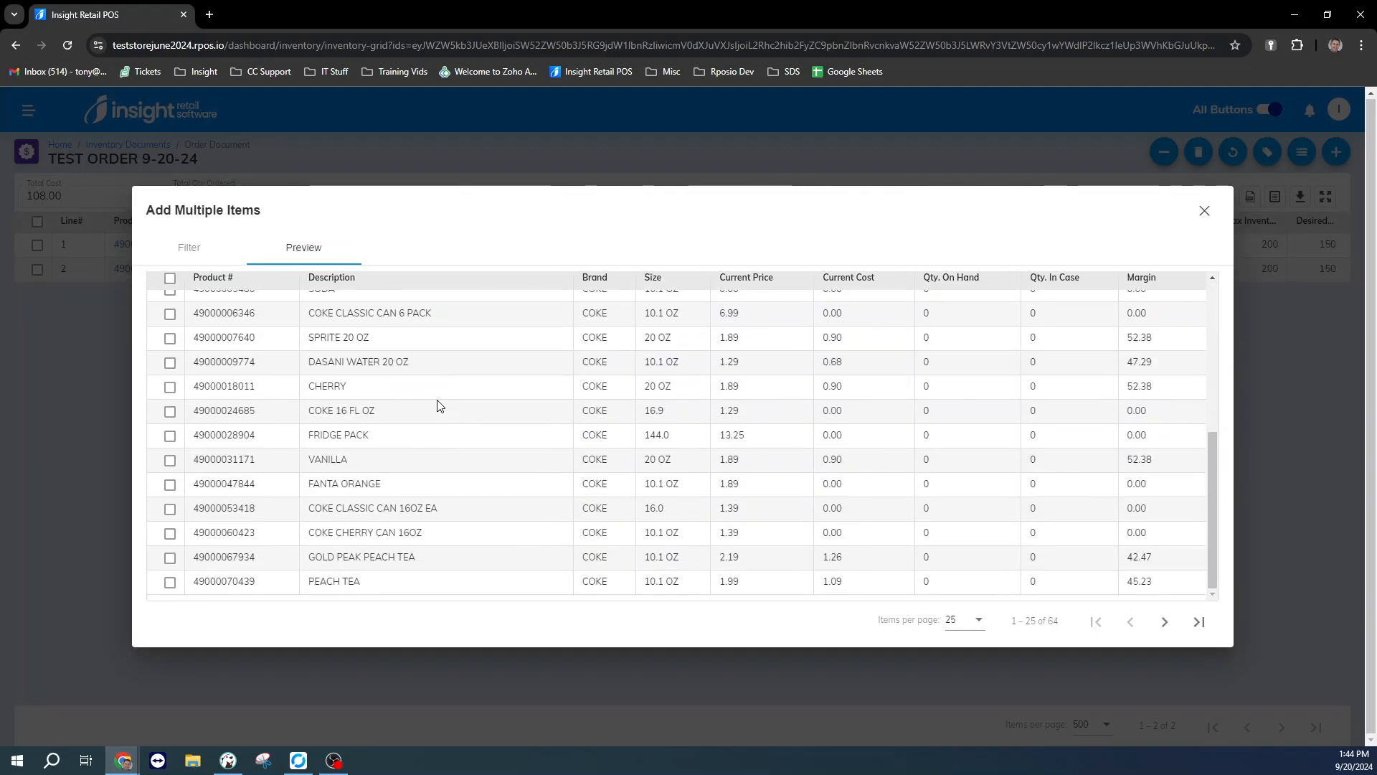
left_click(189, 248)
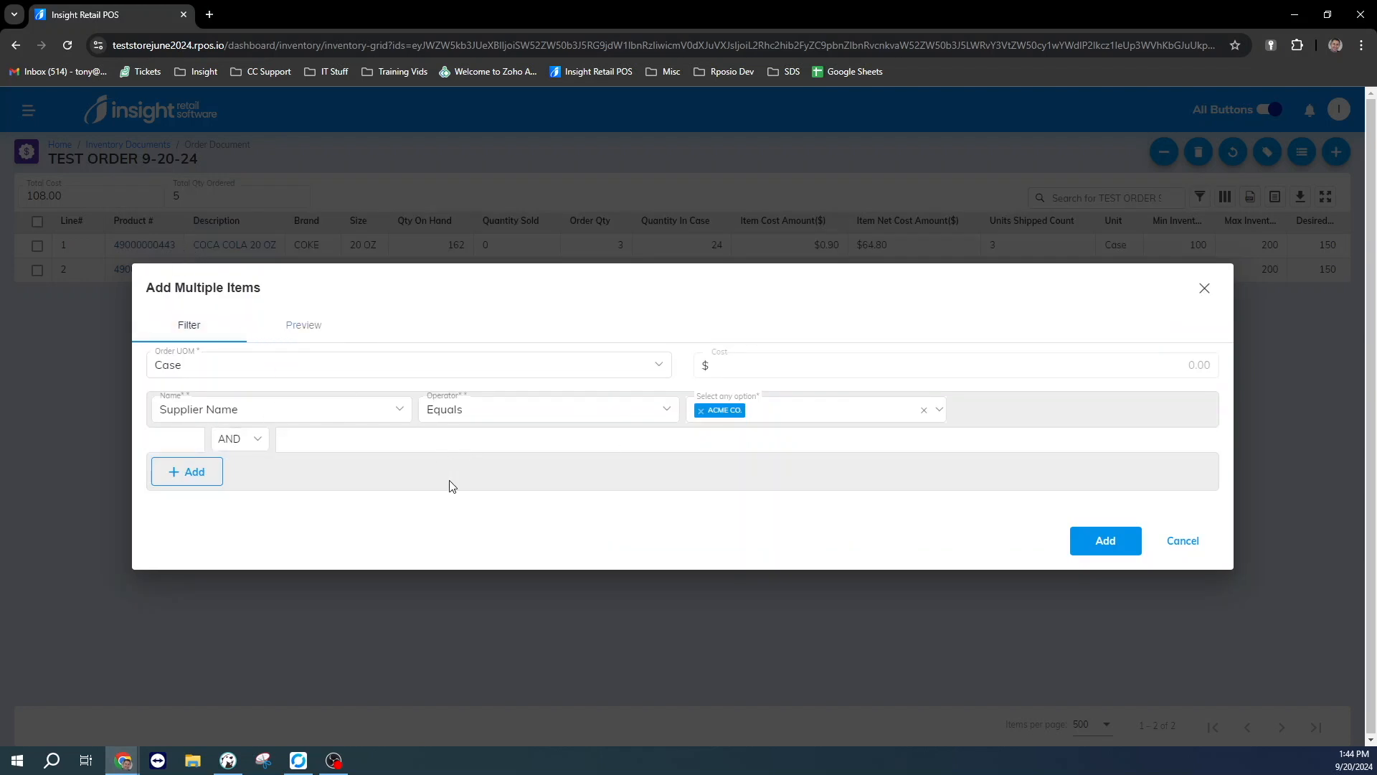
Add a second filter condition, Brand Equals COKE, and preview the matching items
left_click(194, 484)
left_click(201, 446)
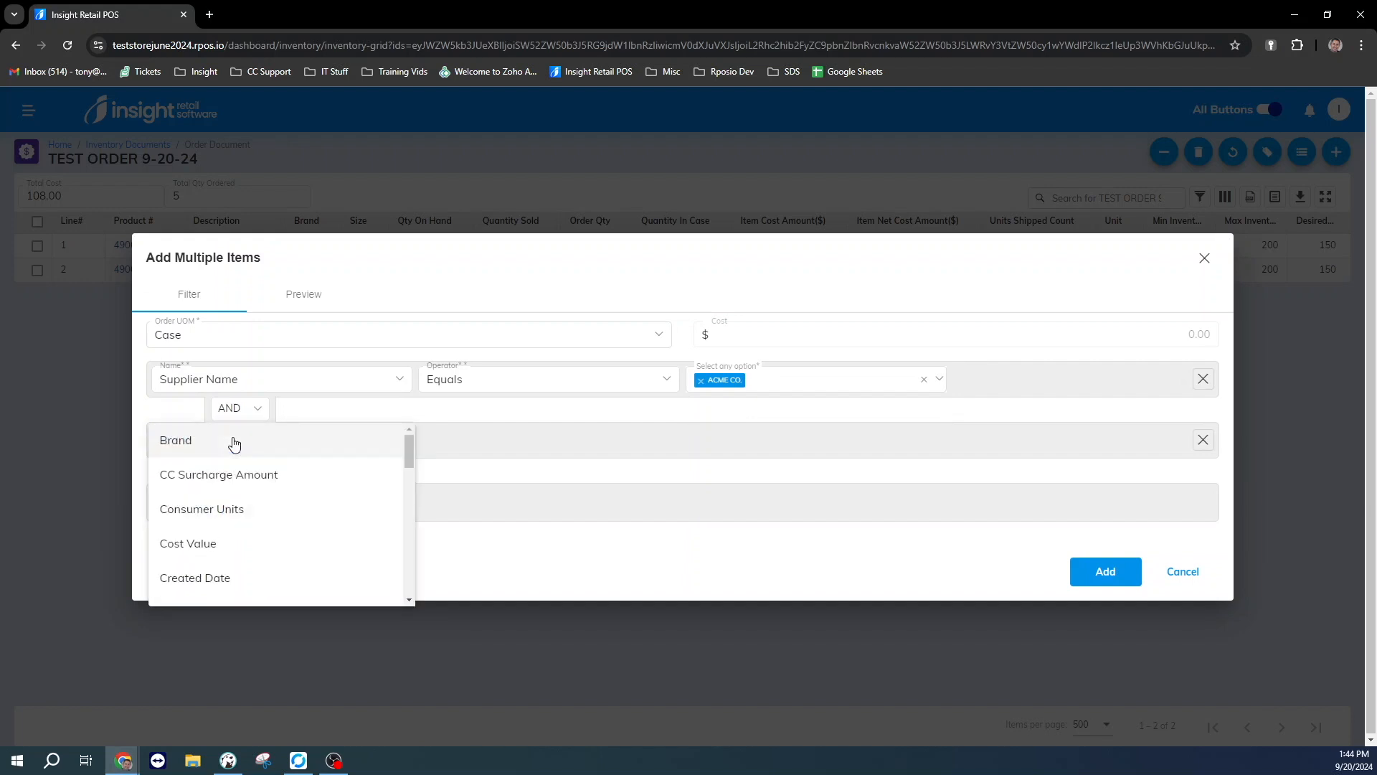
left_click(201, 439)
left_click(449, 441)
left_click(449, 444)
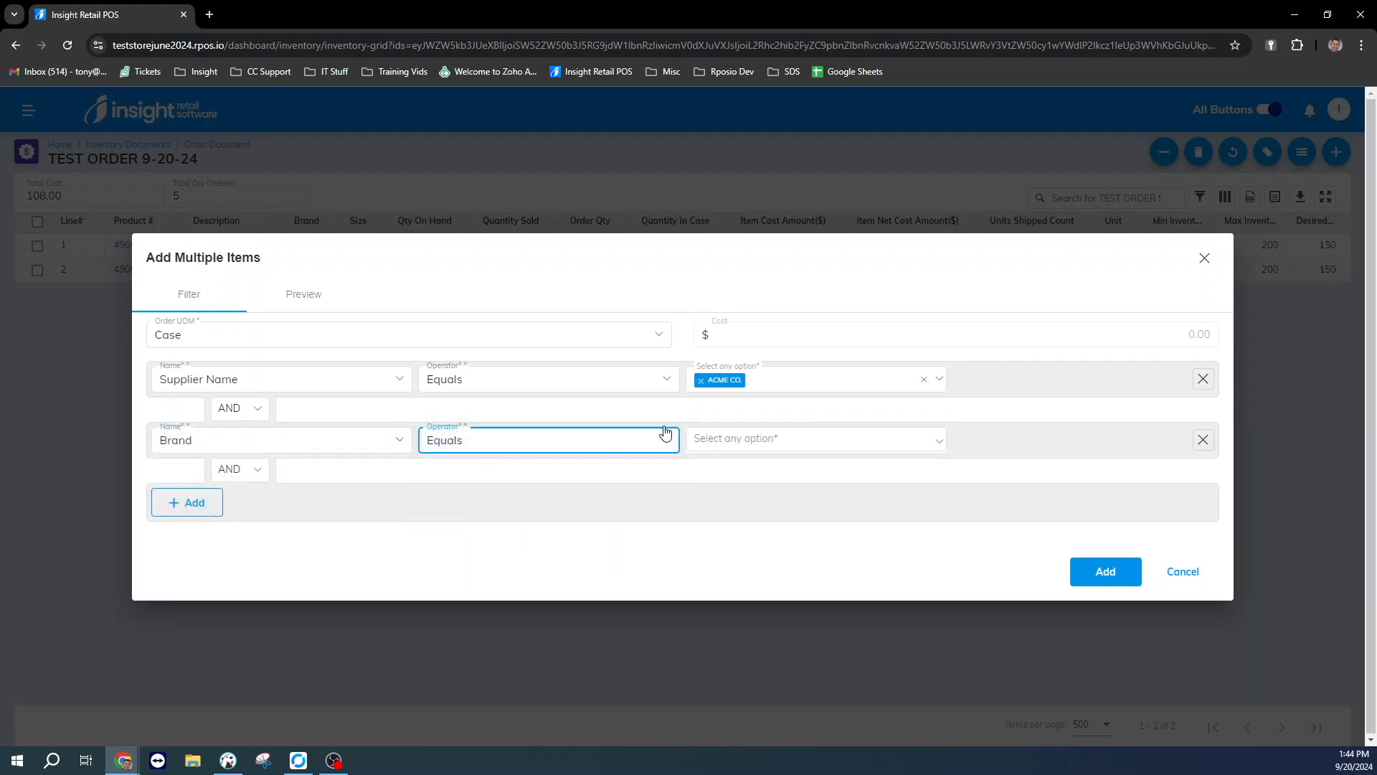
left_click(716, 440)
type("cok")
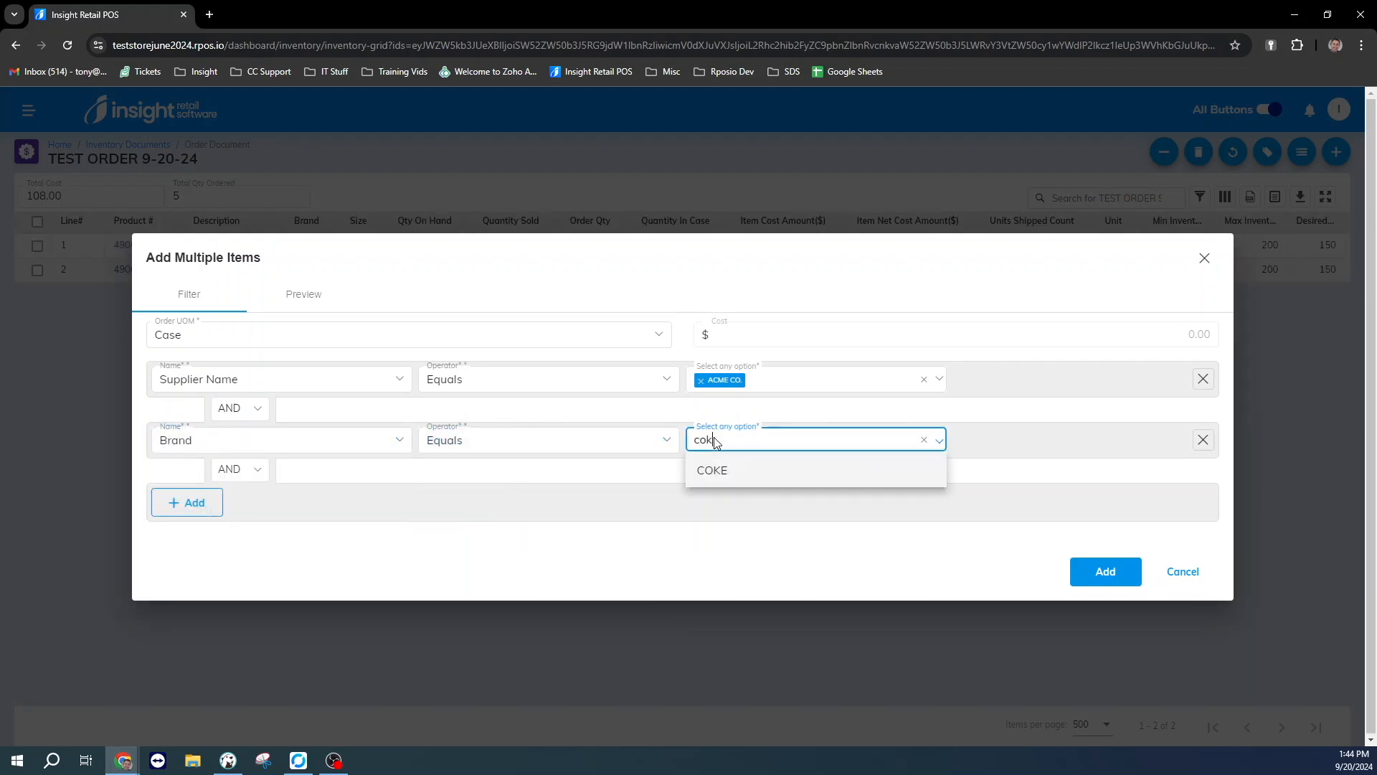
left_click(738, 472)
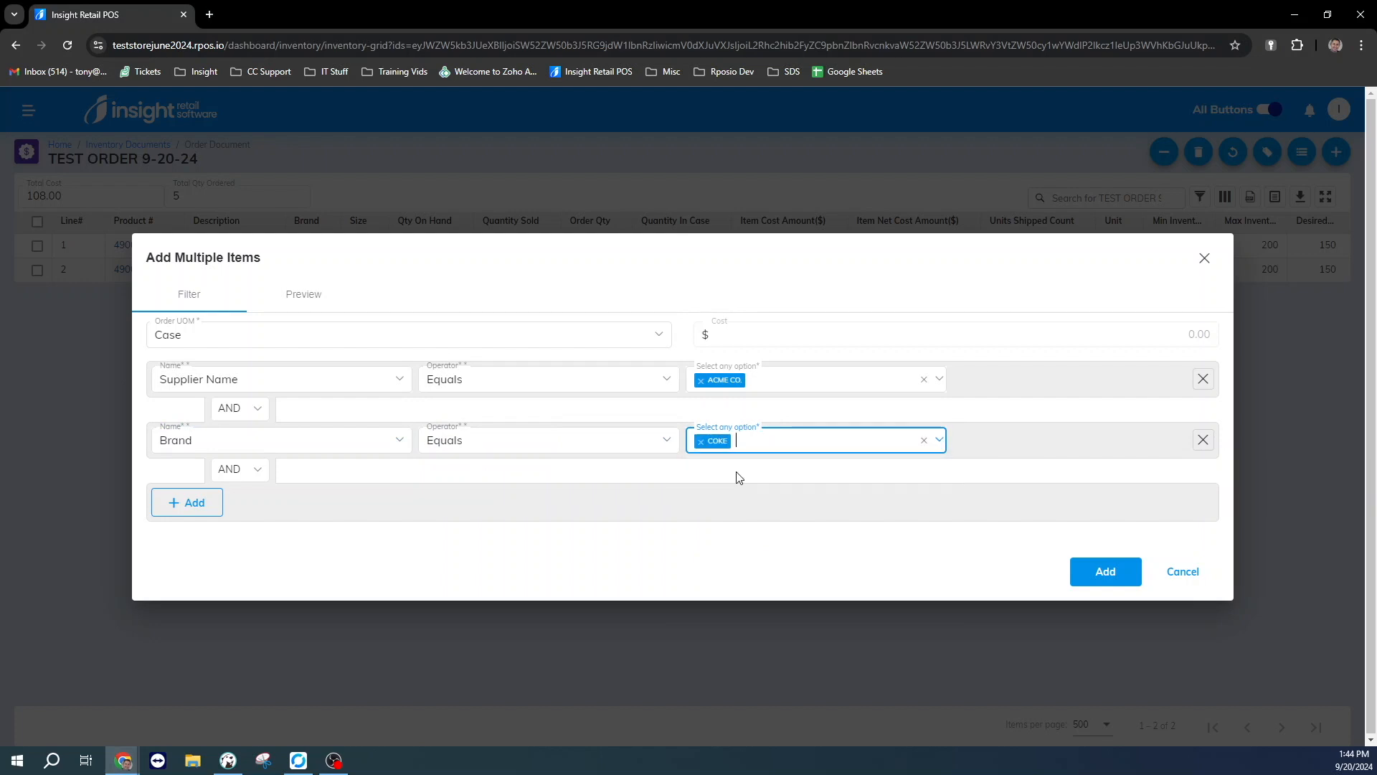
left_click(297, 304)
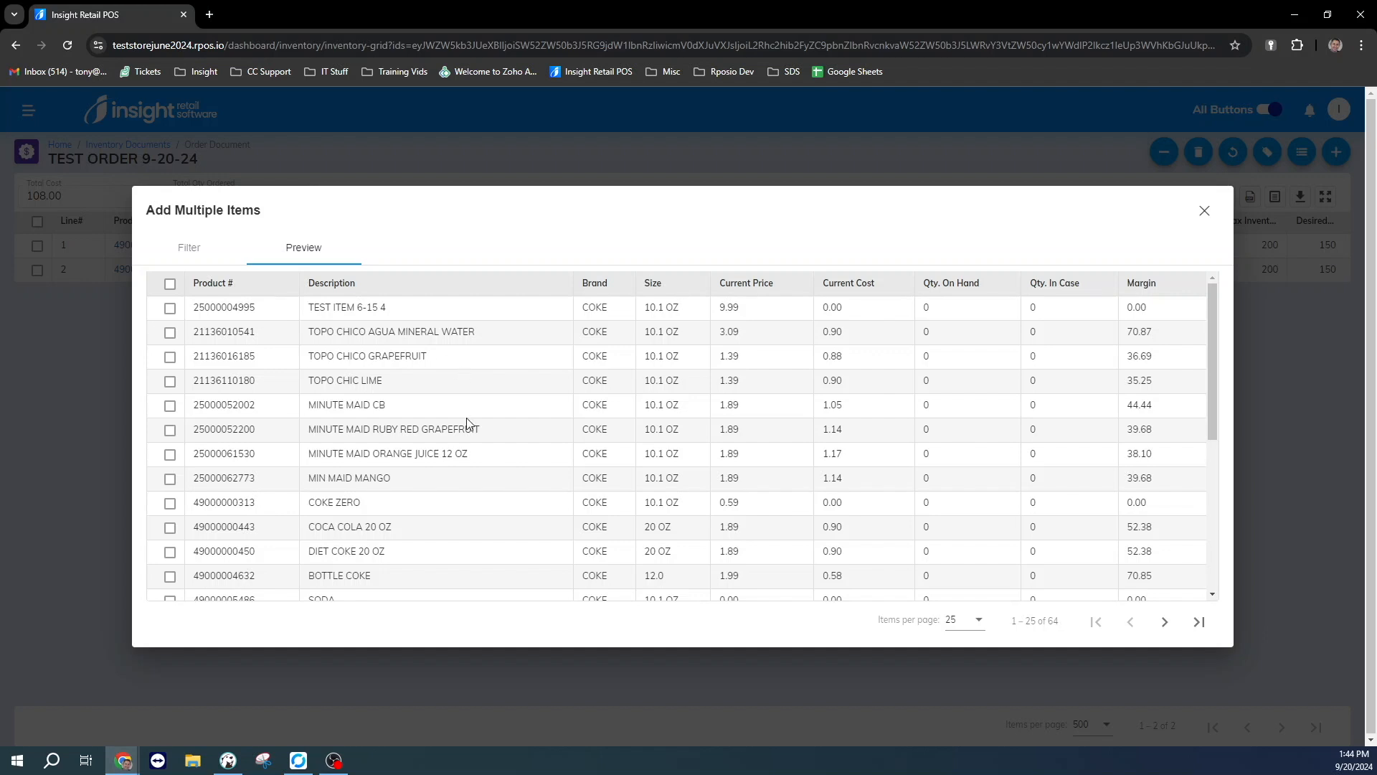
scroll(577, 470, "down", 4)
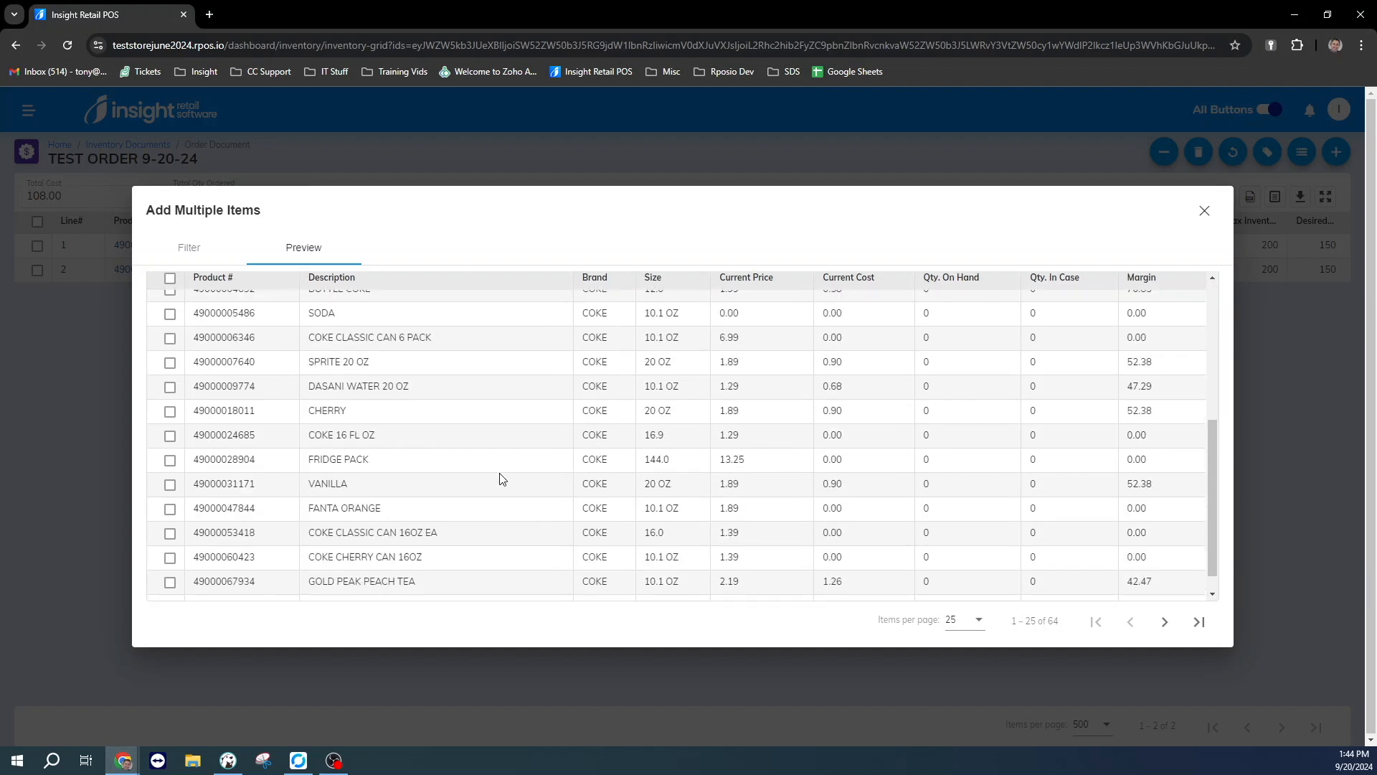
scroll(462, 479, "up", 4)
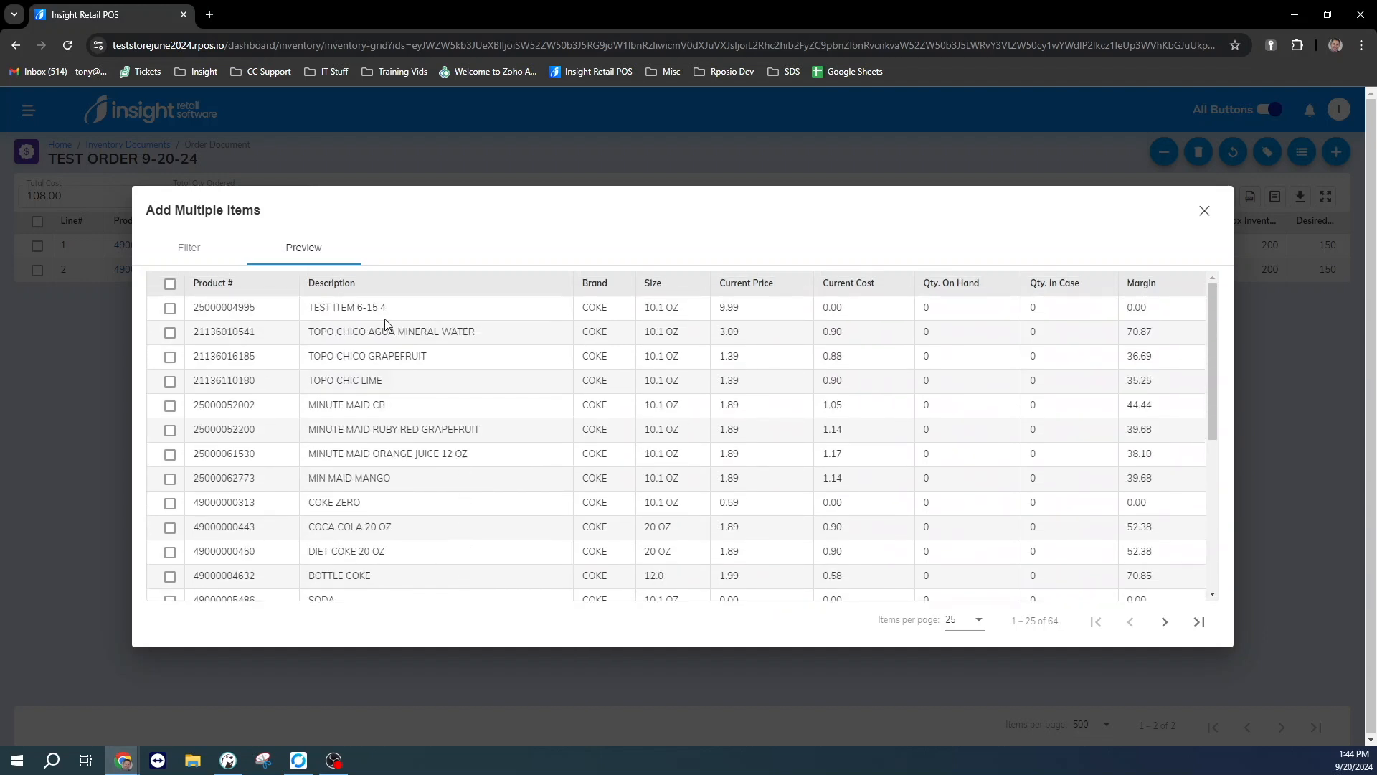
left_click(185, 247)
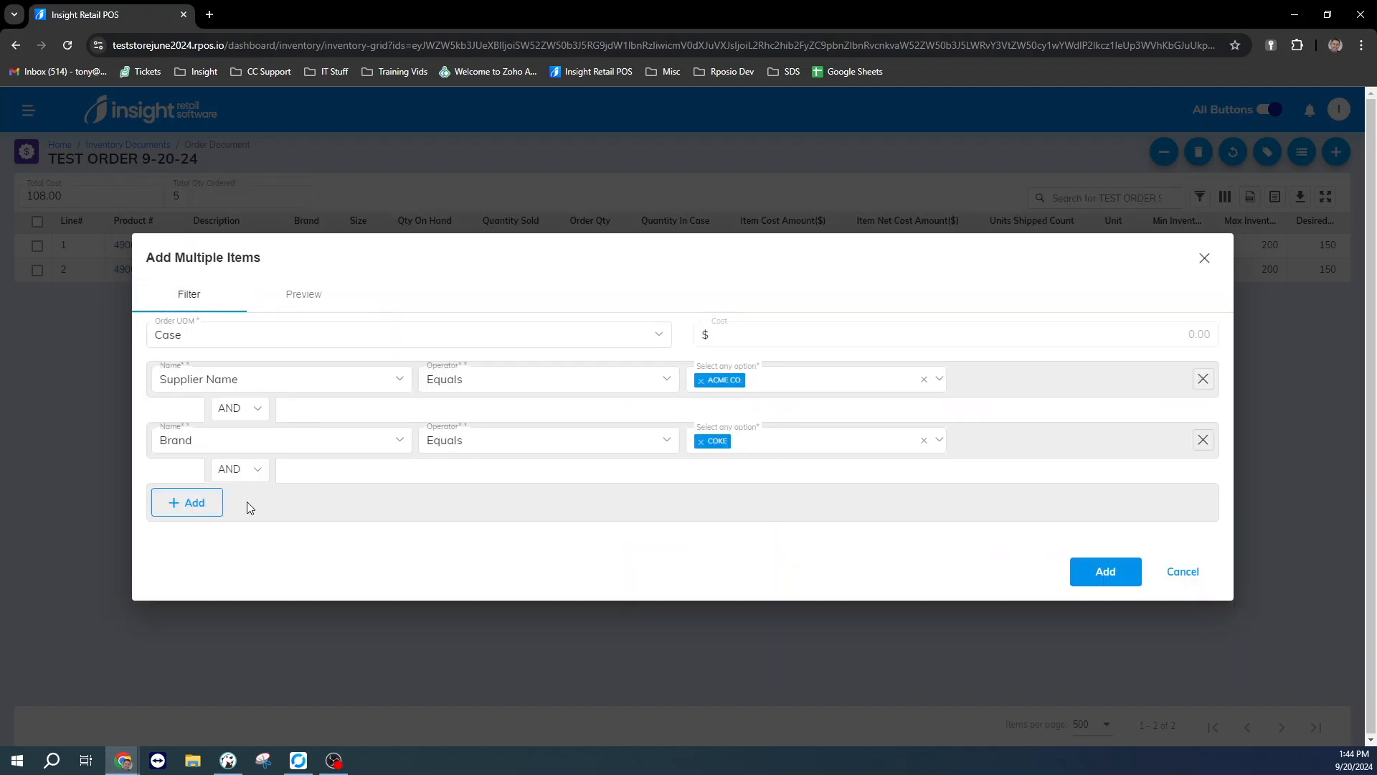
Add a third filter condition, Size Equals 20 OZ
left_click(203, 502)
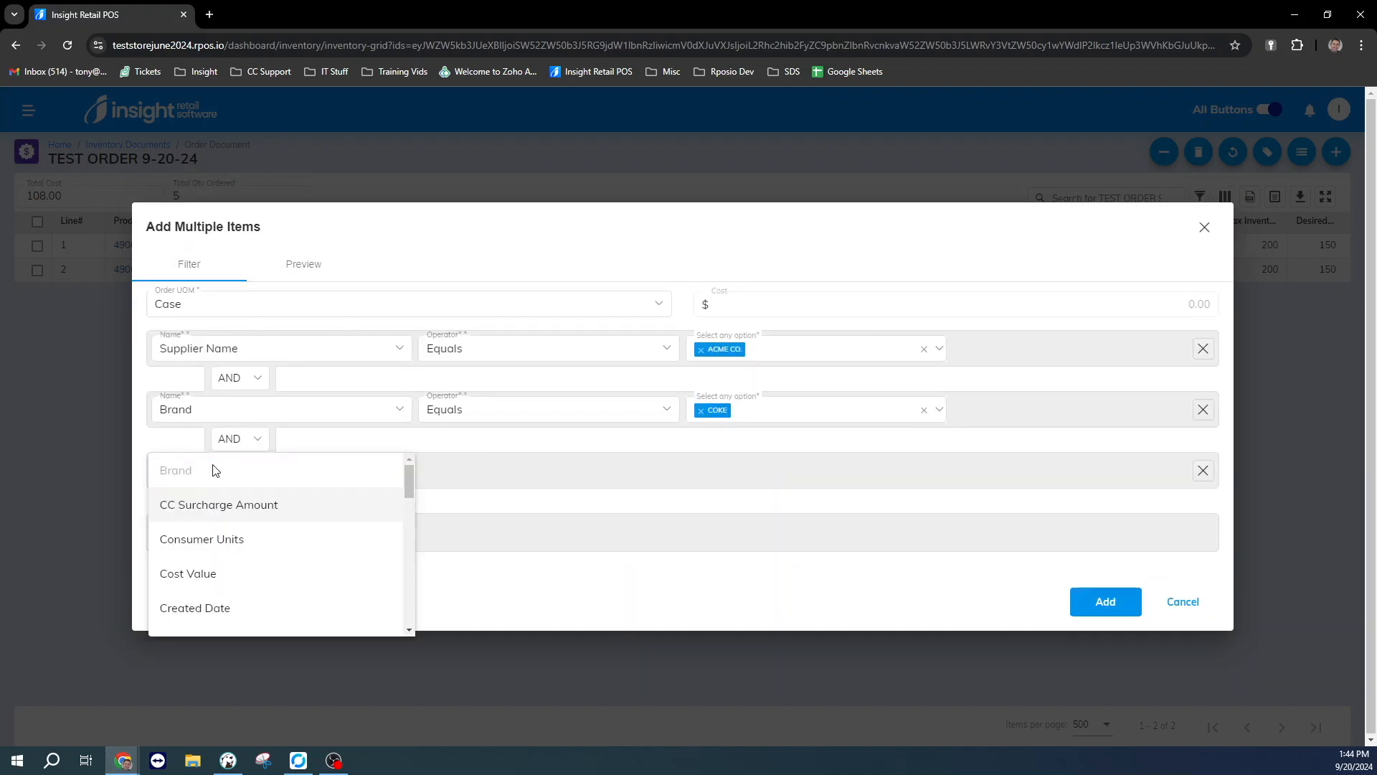
scroll(213, 470, "down", 7)
left_click(380, 619)
left_click(463, 482)
left_click(463, 477)
left_click(706, 471)
type("20")
left_click(712, 535)
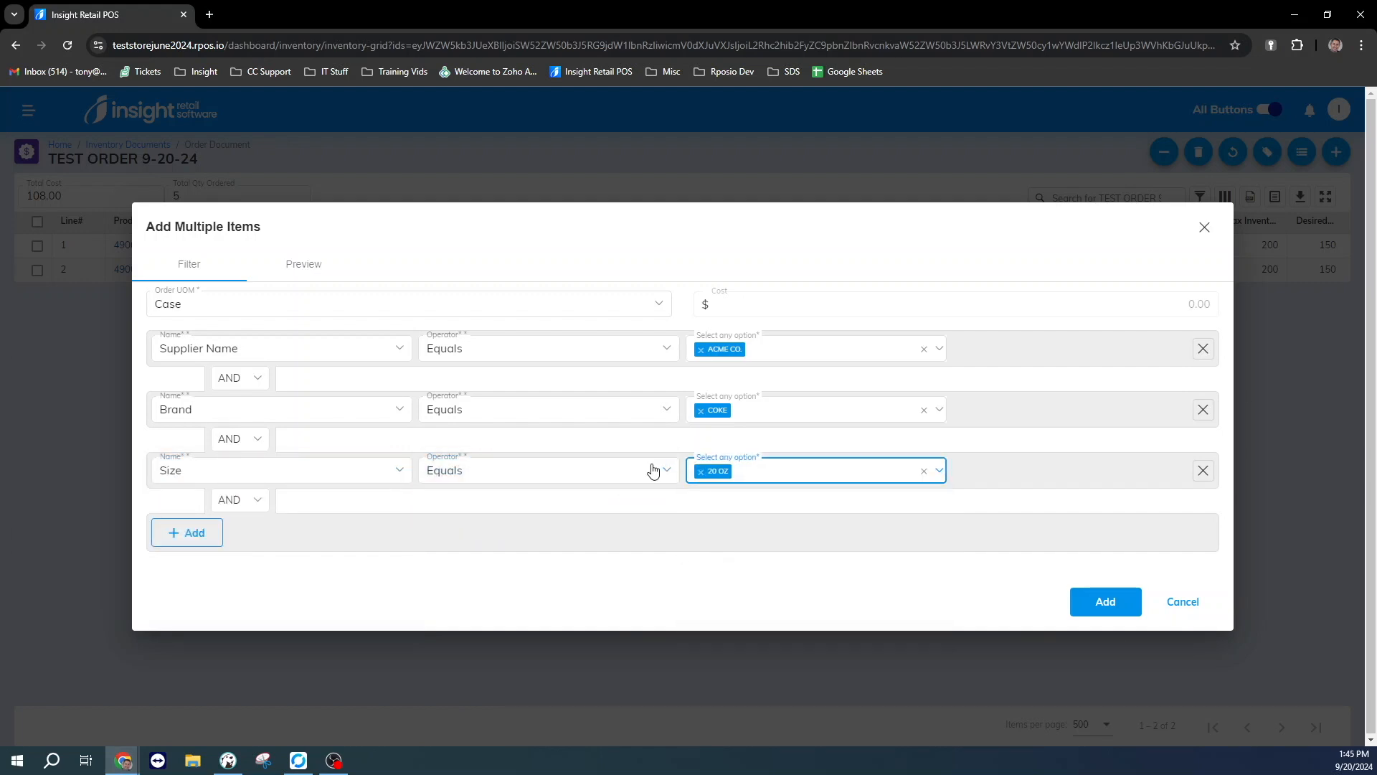
Preview the items matching all three filter conditions and add them to the order
left_click(304, 261)
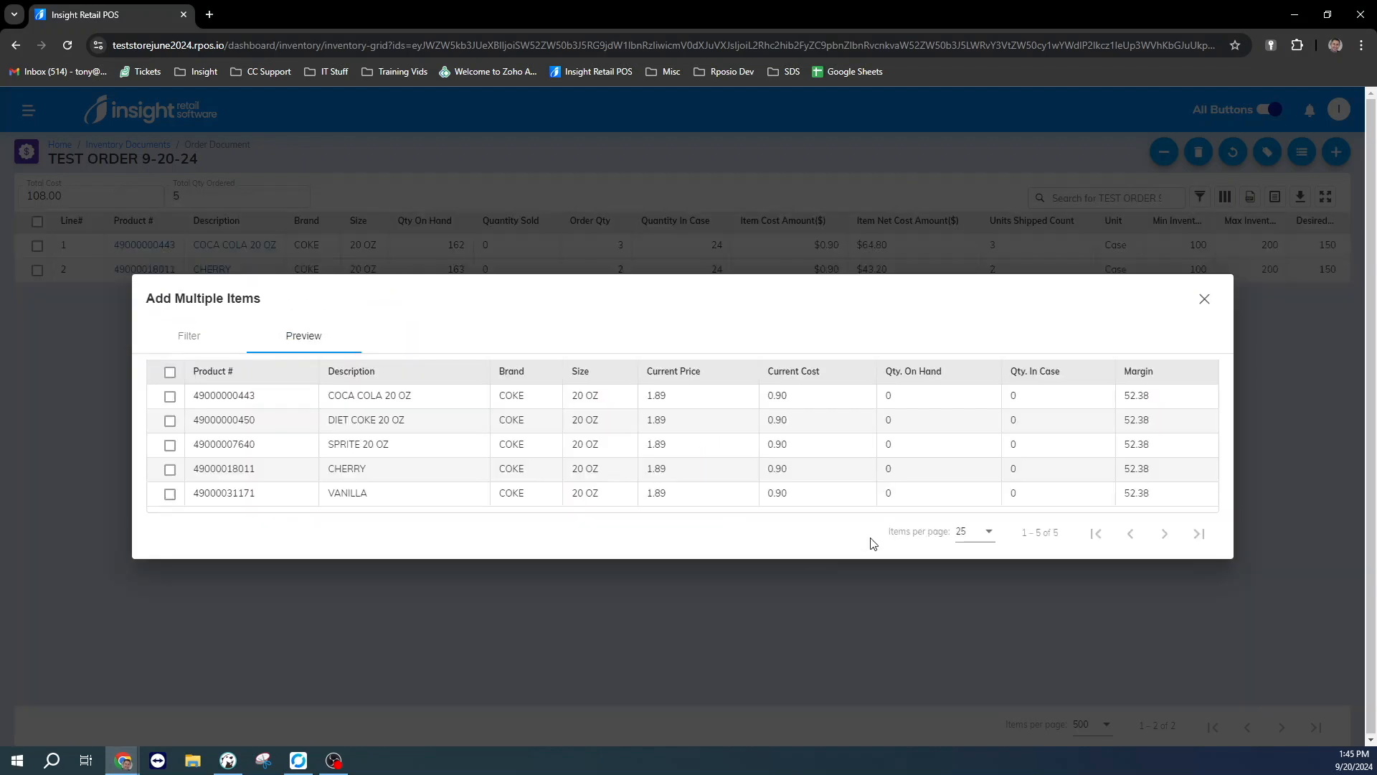
left_click(183, 337)
left_click(1104, 603)
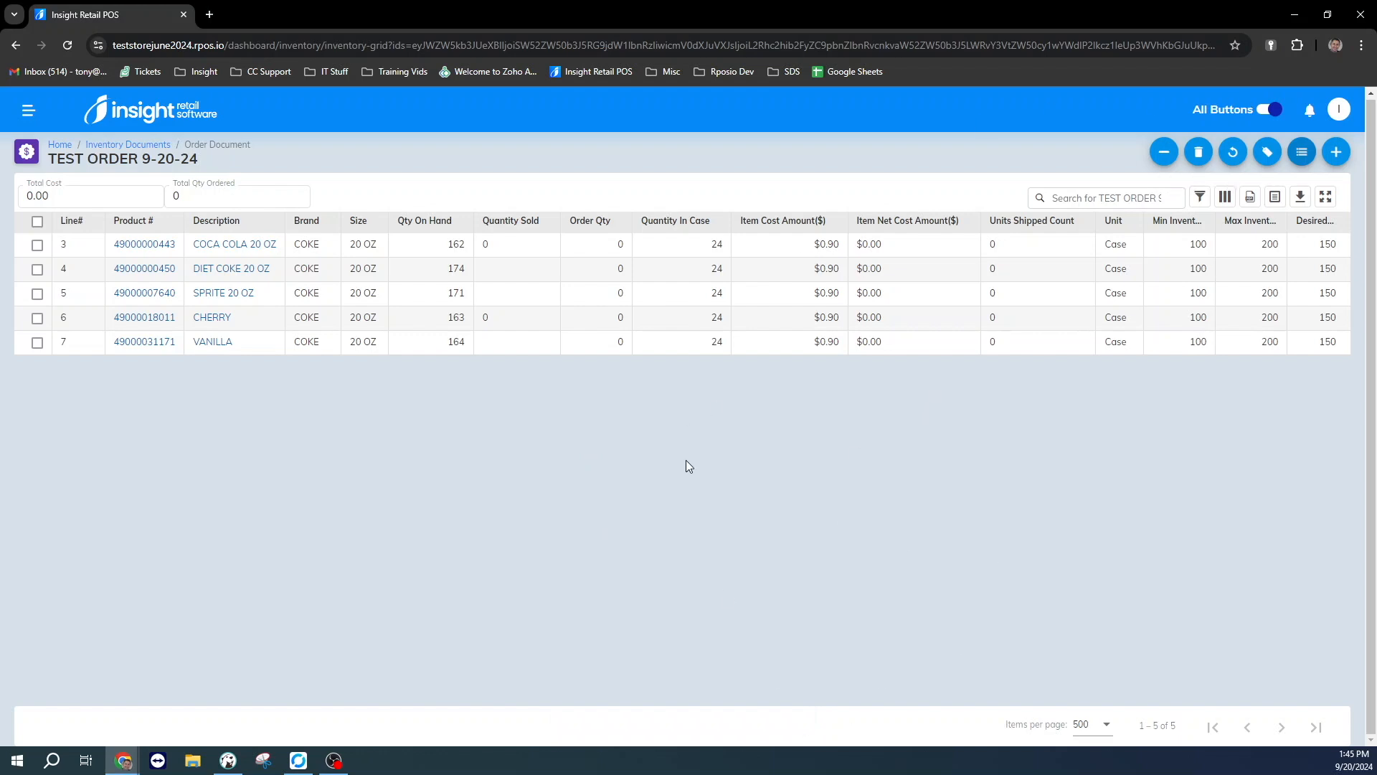
Set the order quantities to 3 for COCA COLA 20 OZ, 2 for DIET COKE 20 OZ and 4 for SPRITE 20 OZ
left_click(1312, 112)
left_click(1312, 112)
left_click(624, 245)
type("3")
key("Return")
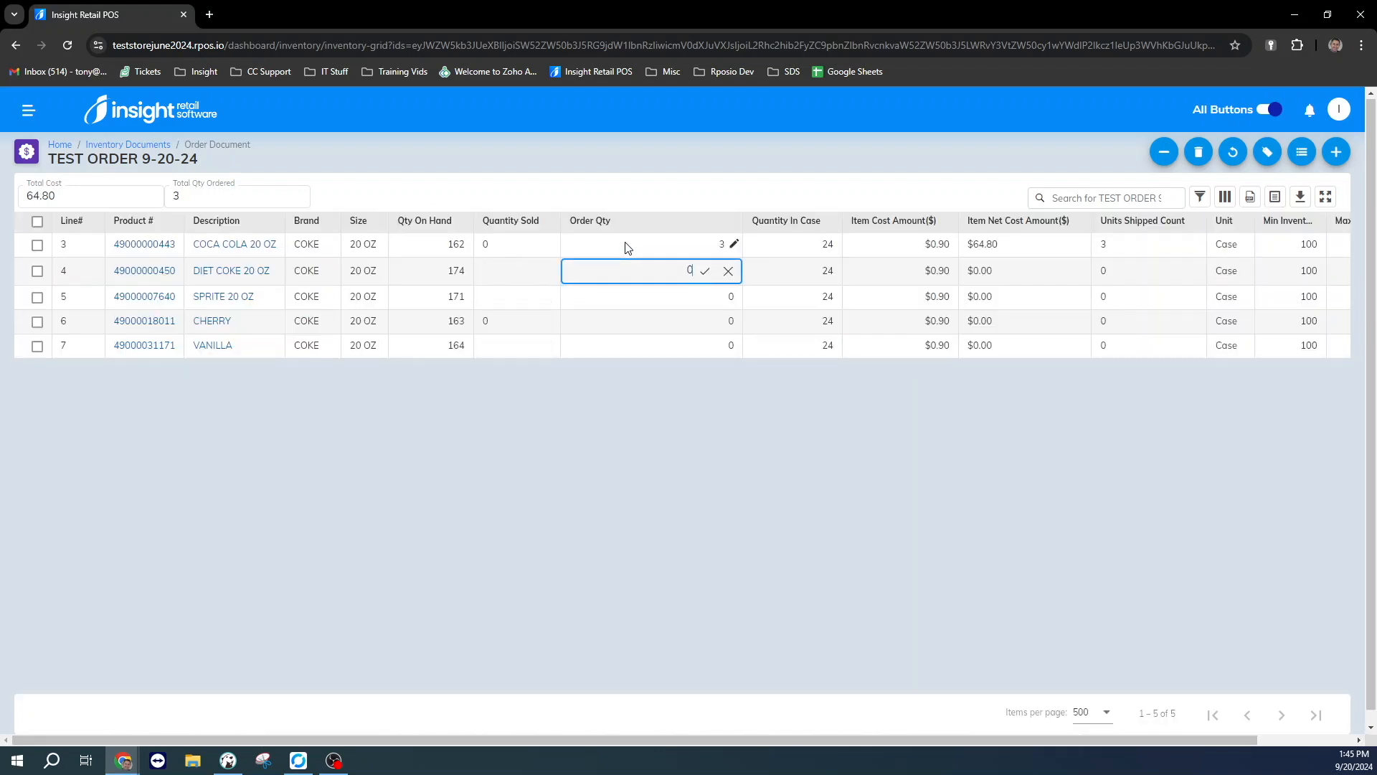
type("2")
key("Return")
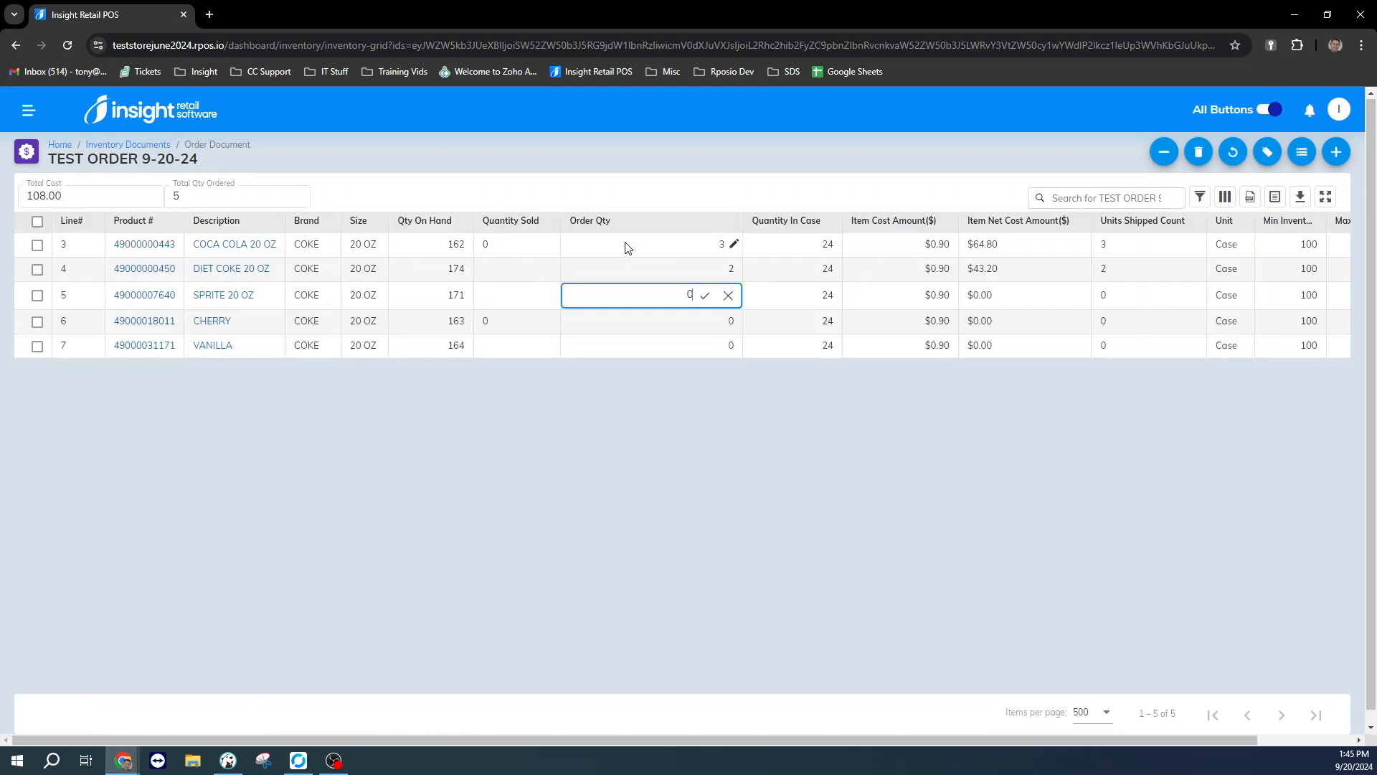
type("1")
key("Return")
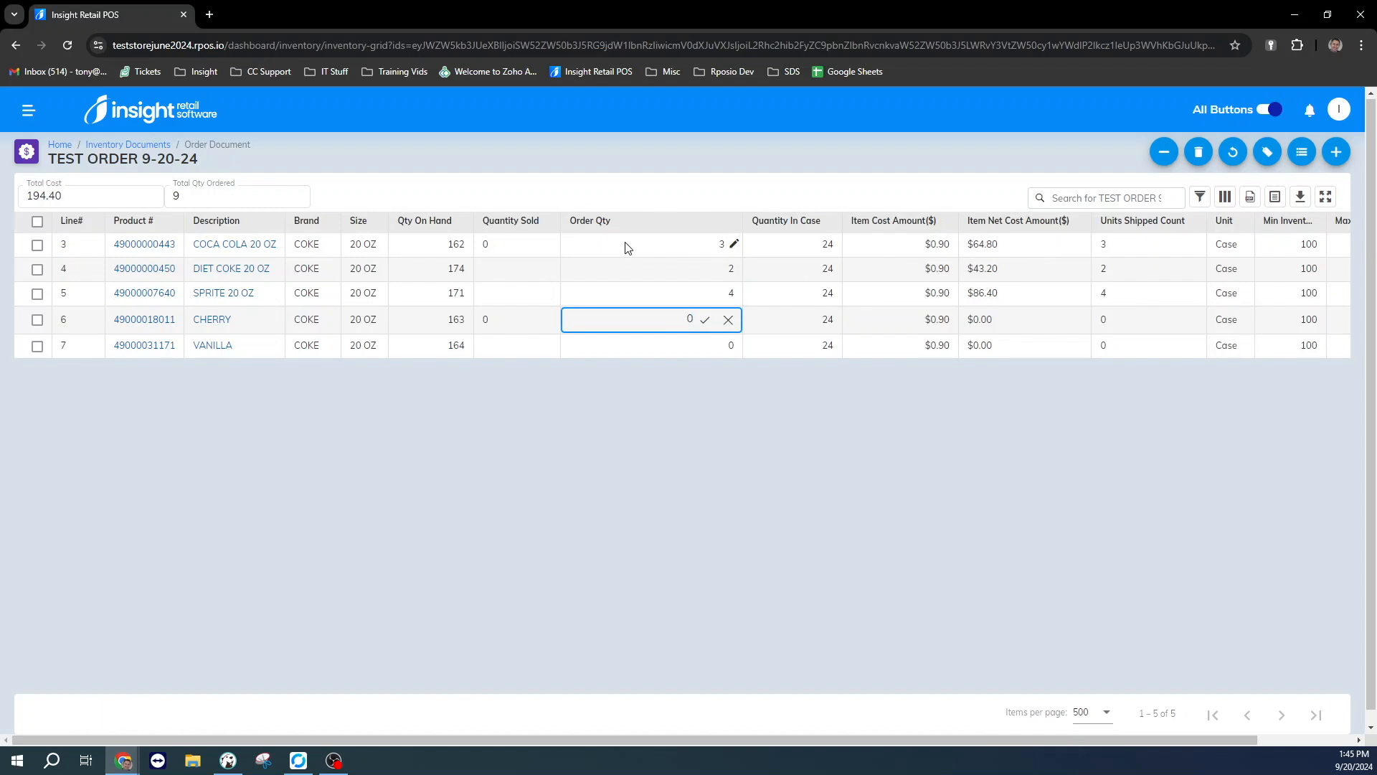
left_click(534, 365)
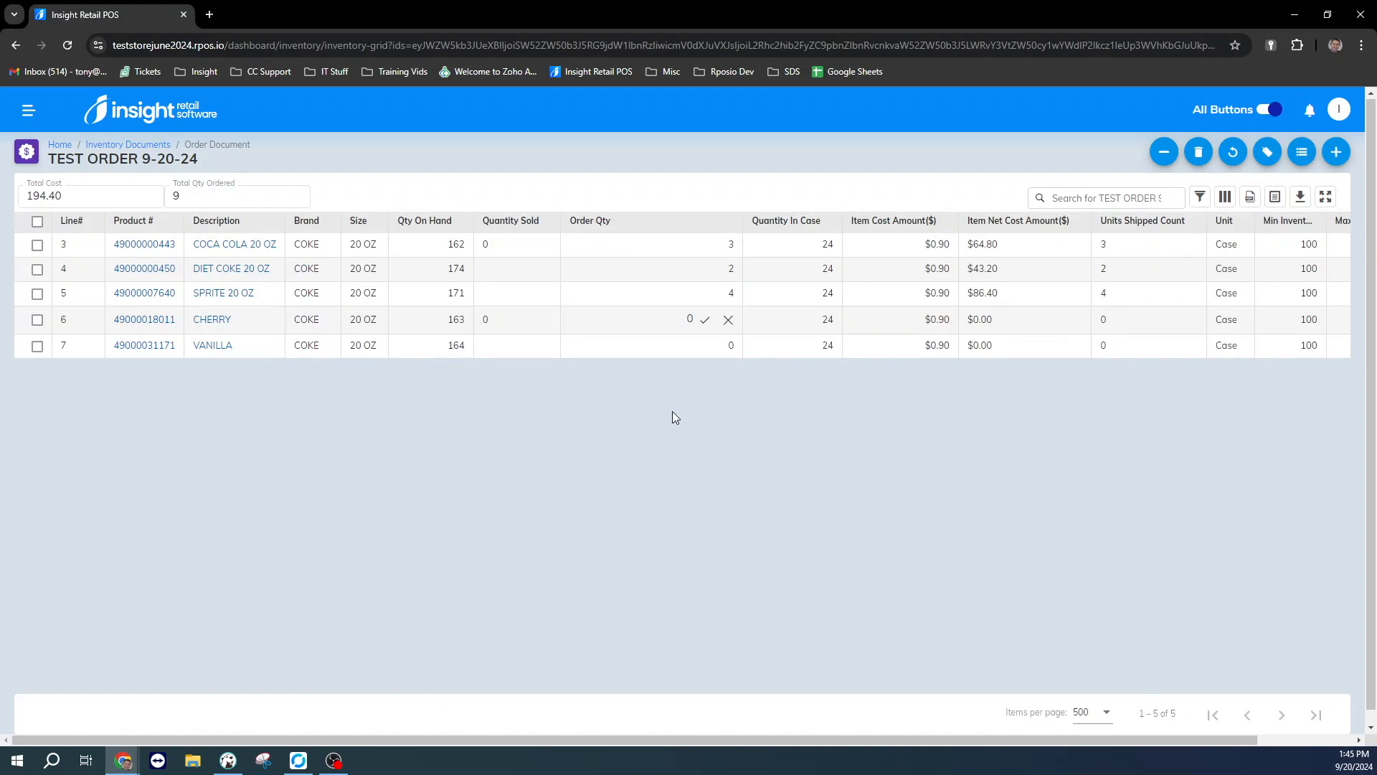
left_click(729, 321)
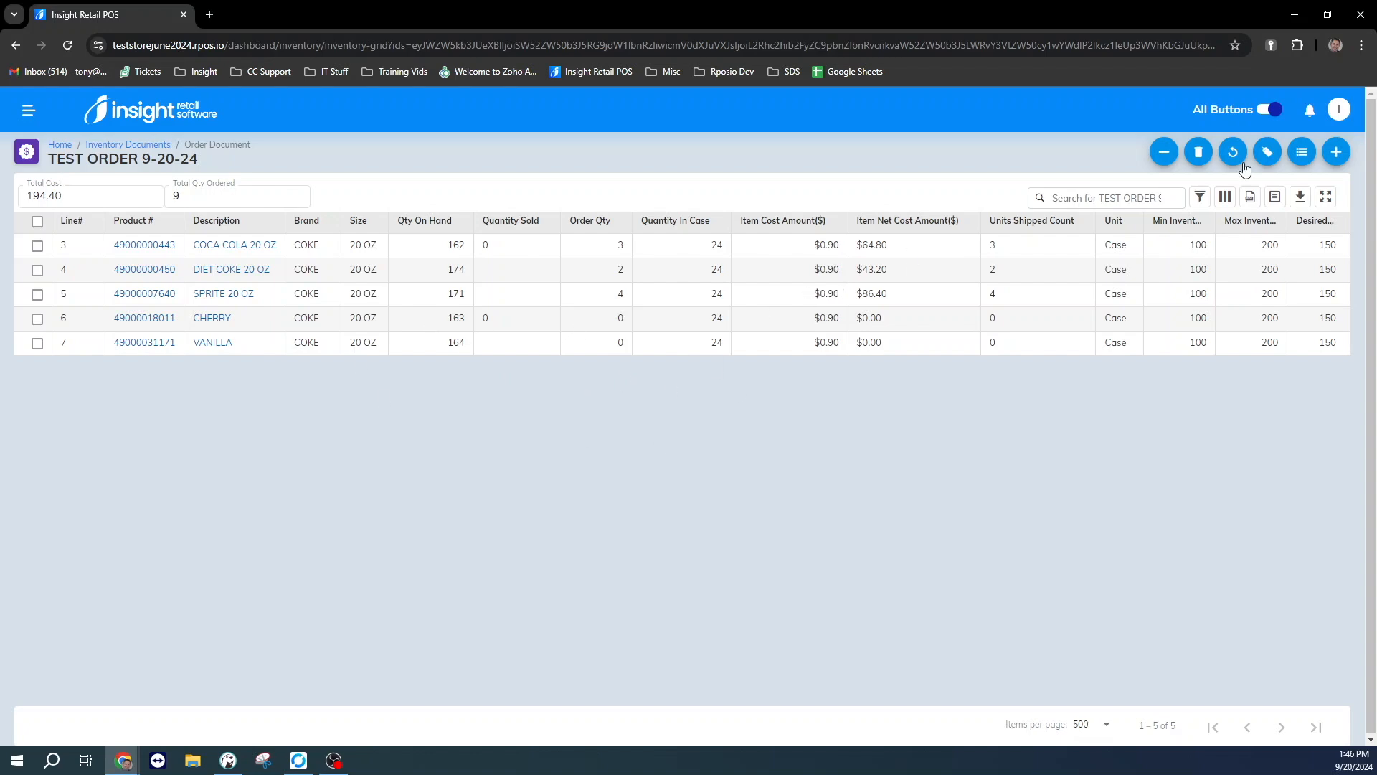
Delete all zero-quantity lines from the order document
left_click(1195, 161)
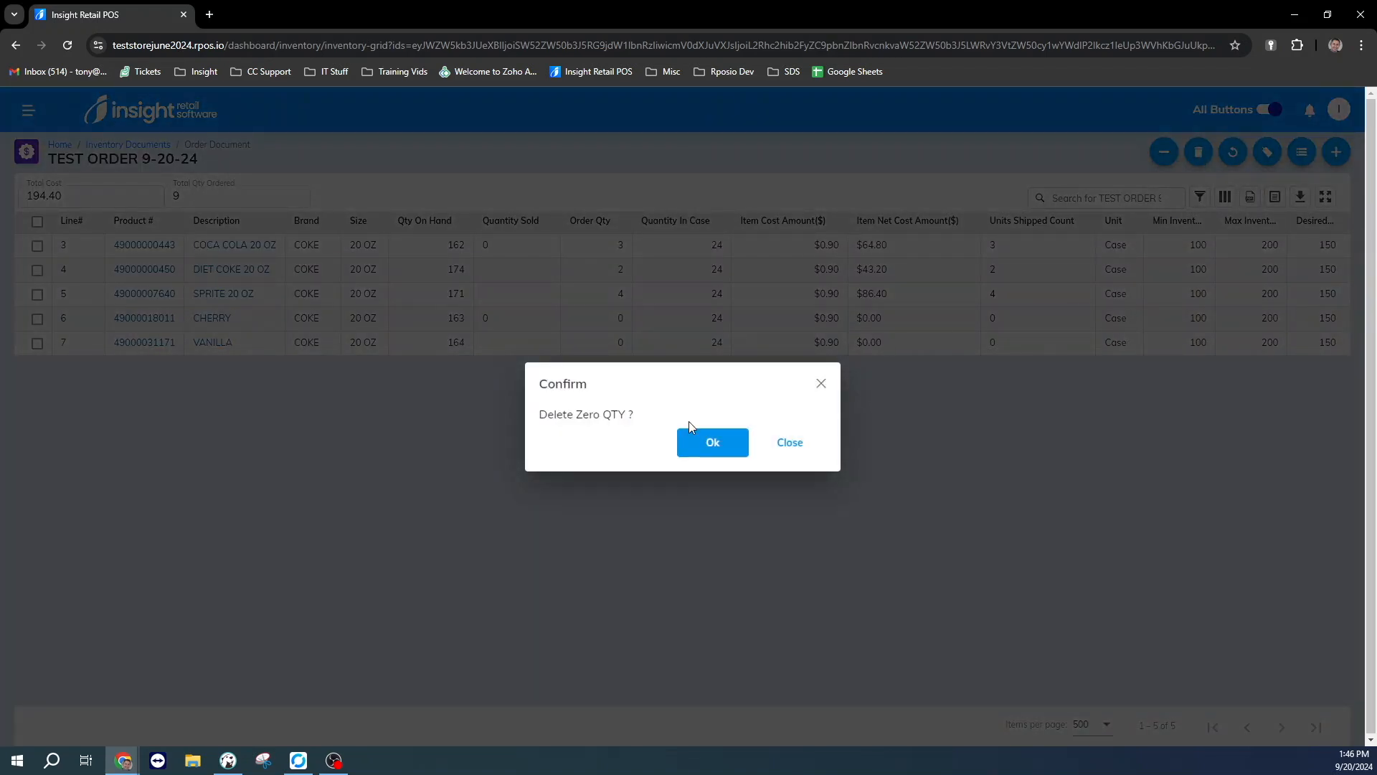
left_click(700, 444)
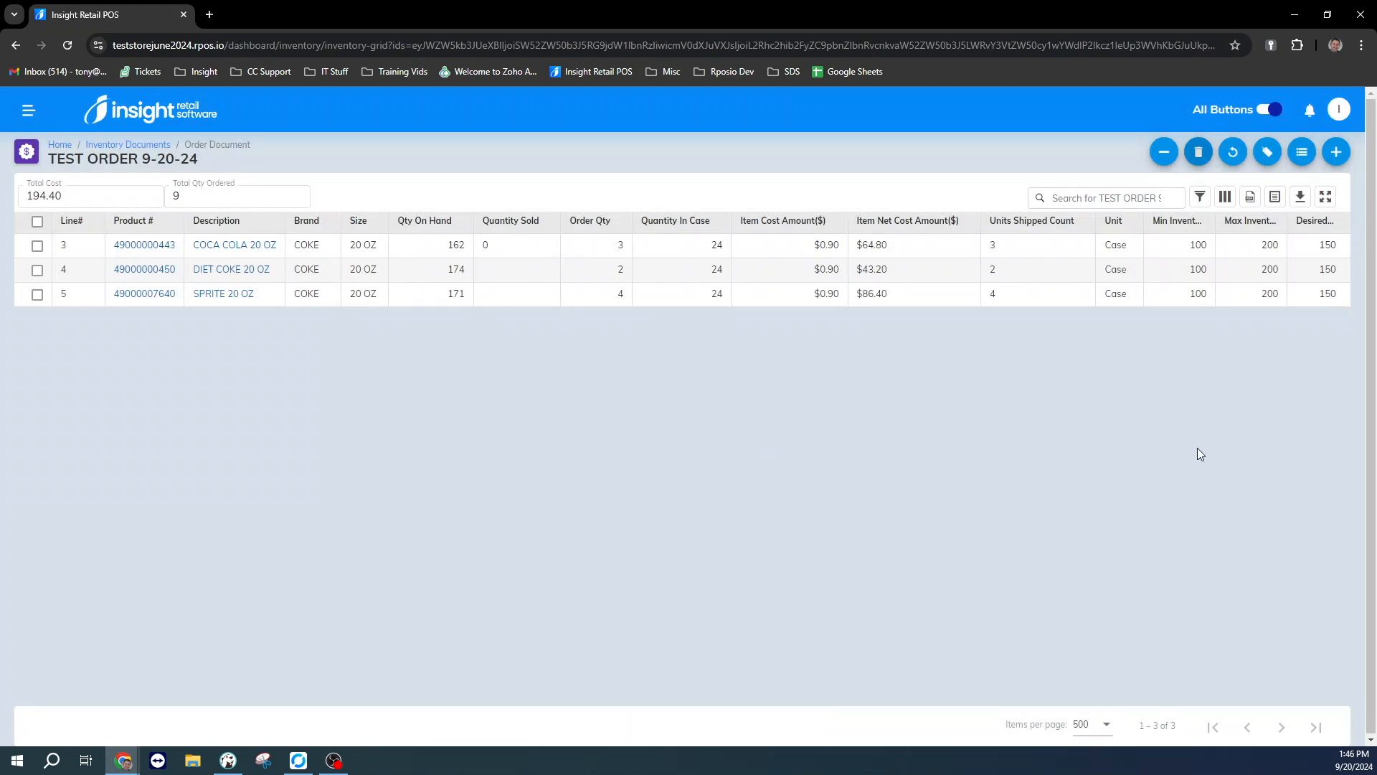
Update the quantity sold of the order lines using the sales date range 09-09-2024 to 09-20-2024
left_click(1268, 154)
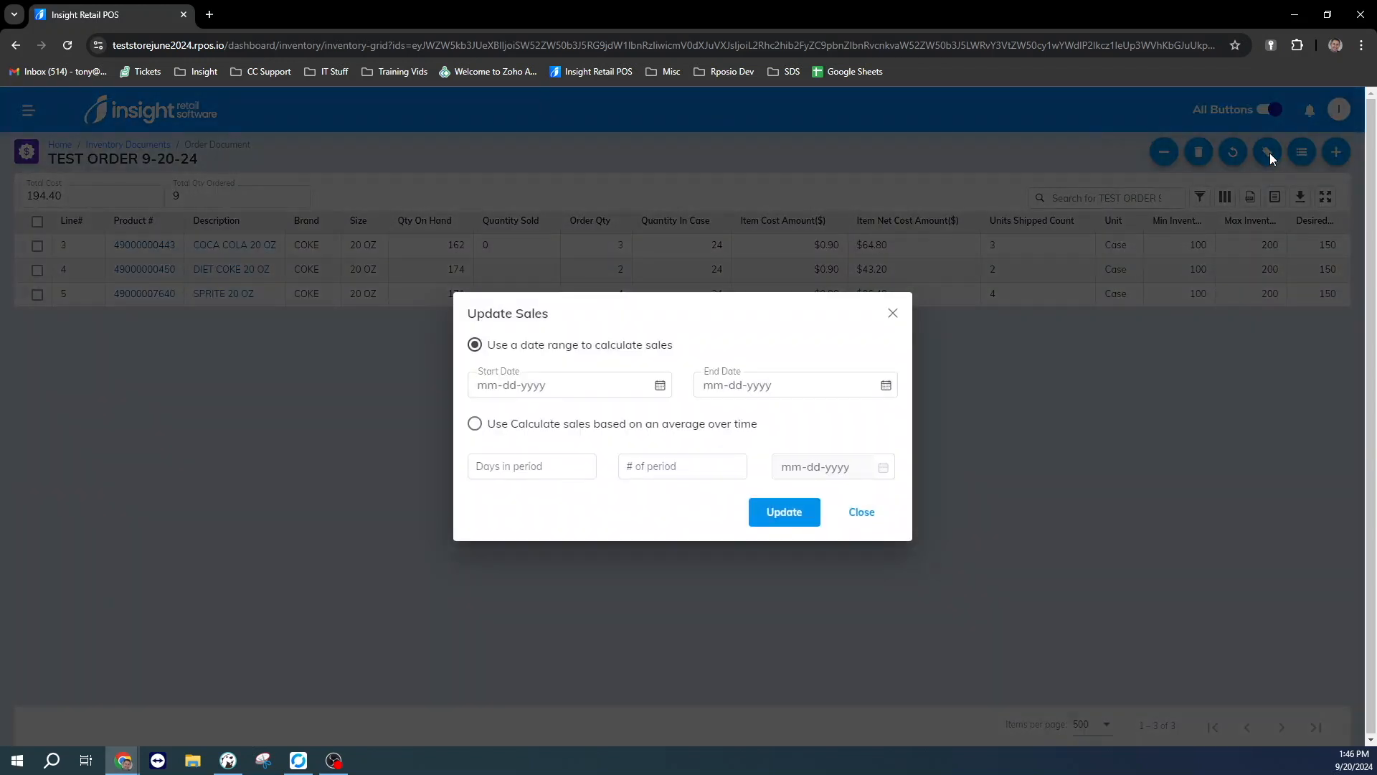
left_click(659, 386)
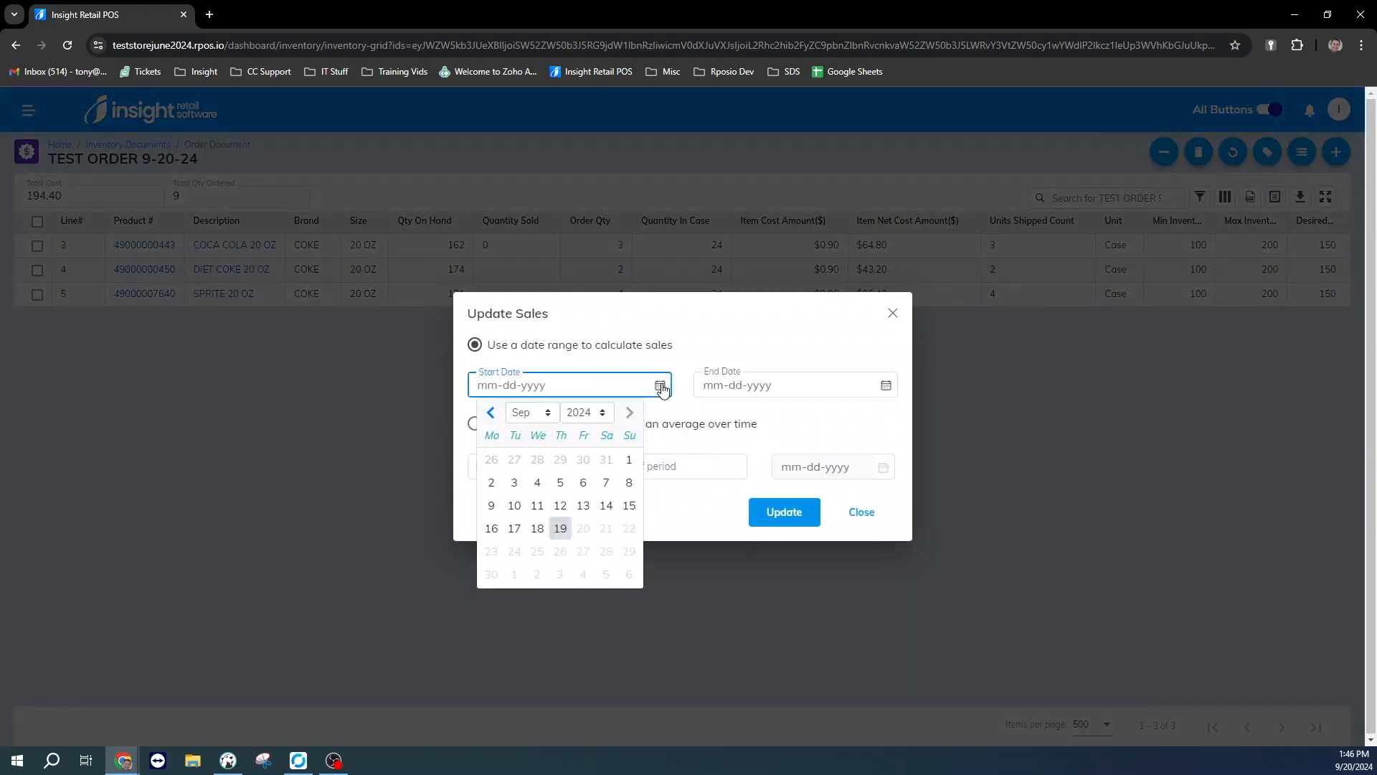
left_click(492, 505)
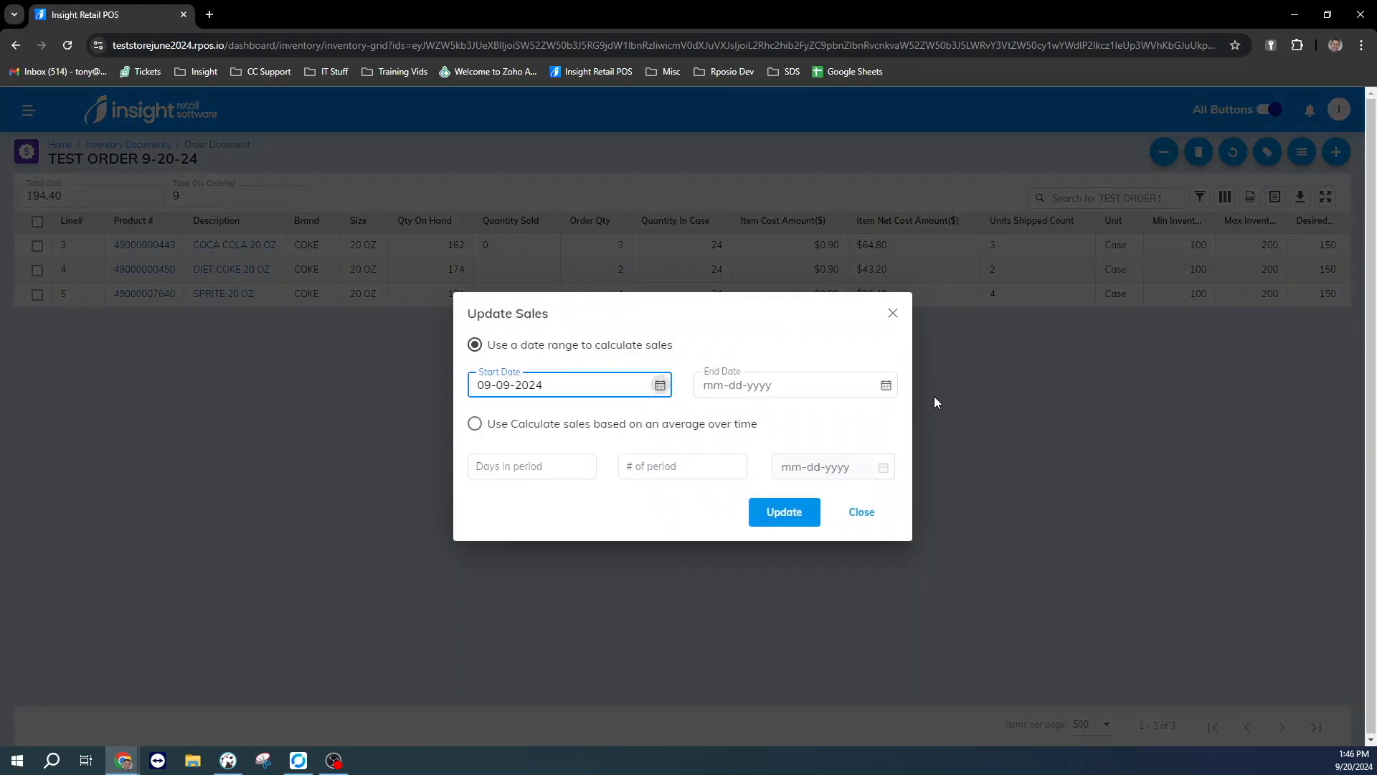
left_click(888, 387)
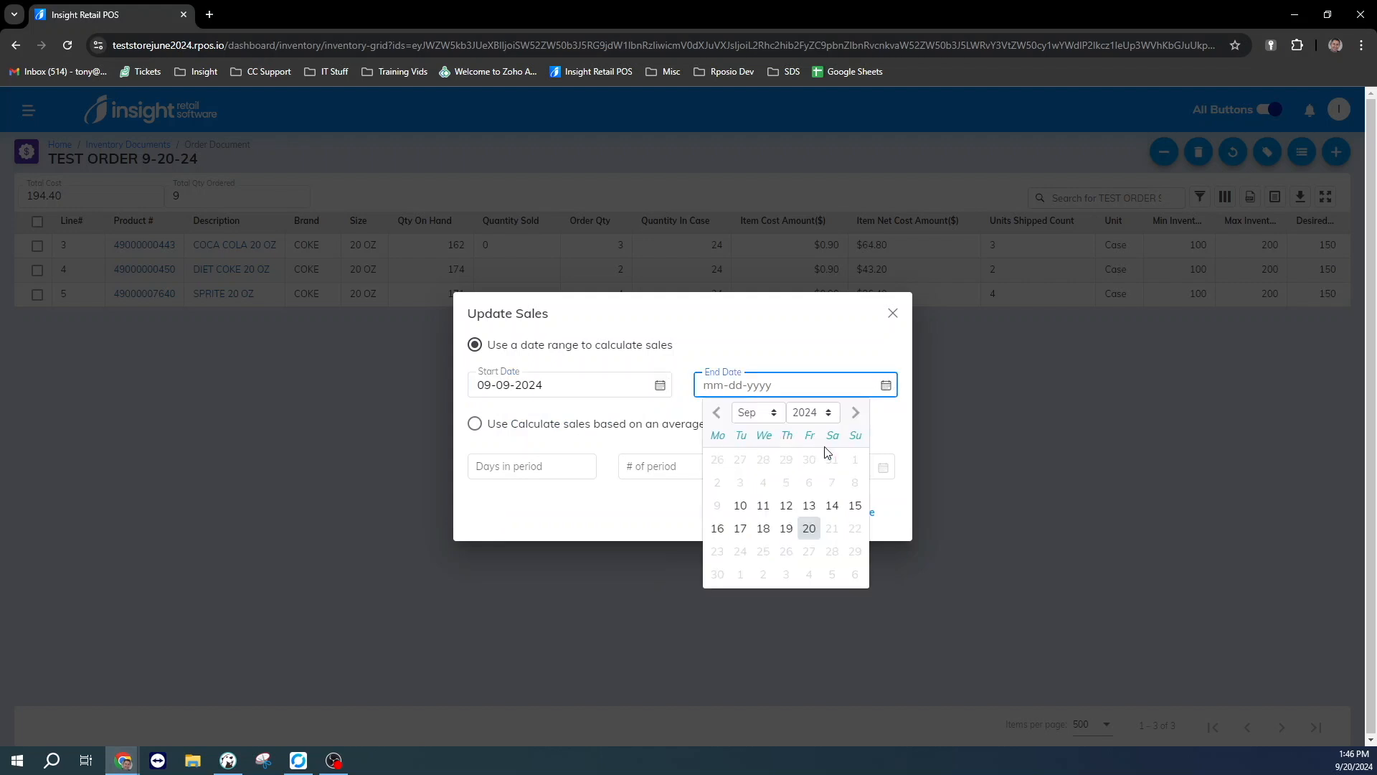
left_click(808, 531)
left_click(790, 512)
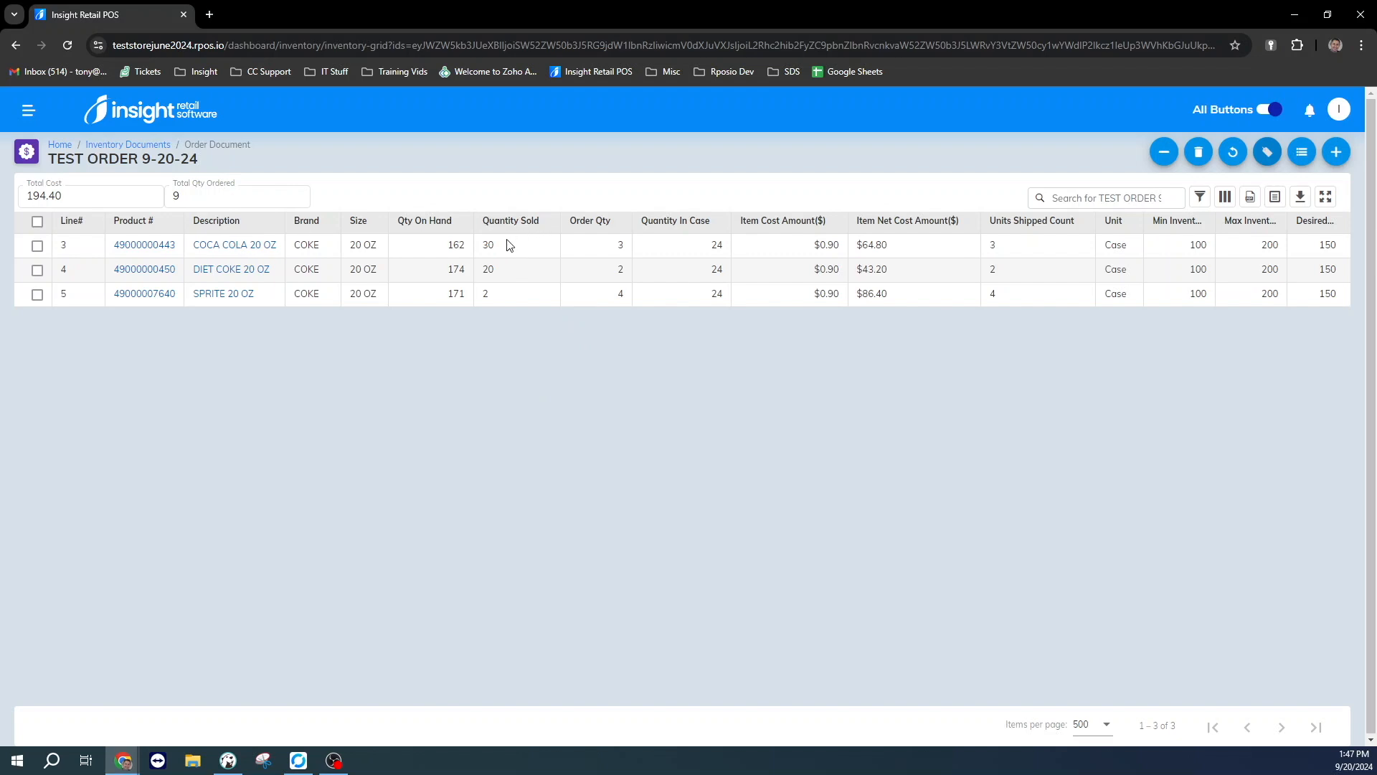
Recalculate the order quantities with the Reorder To Maximum option
left_click(1228, 151)
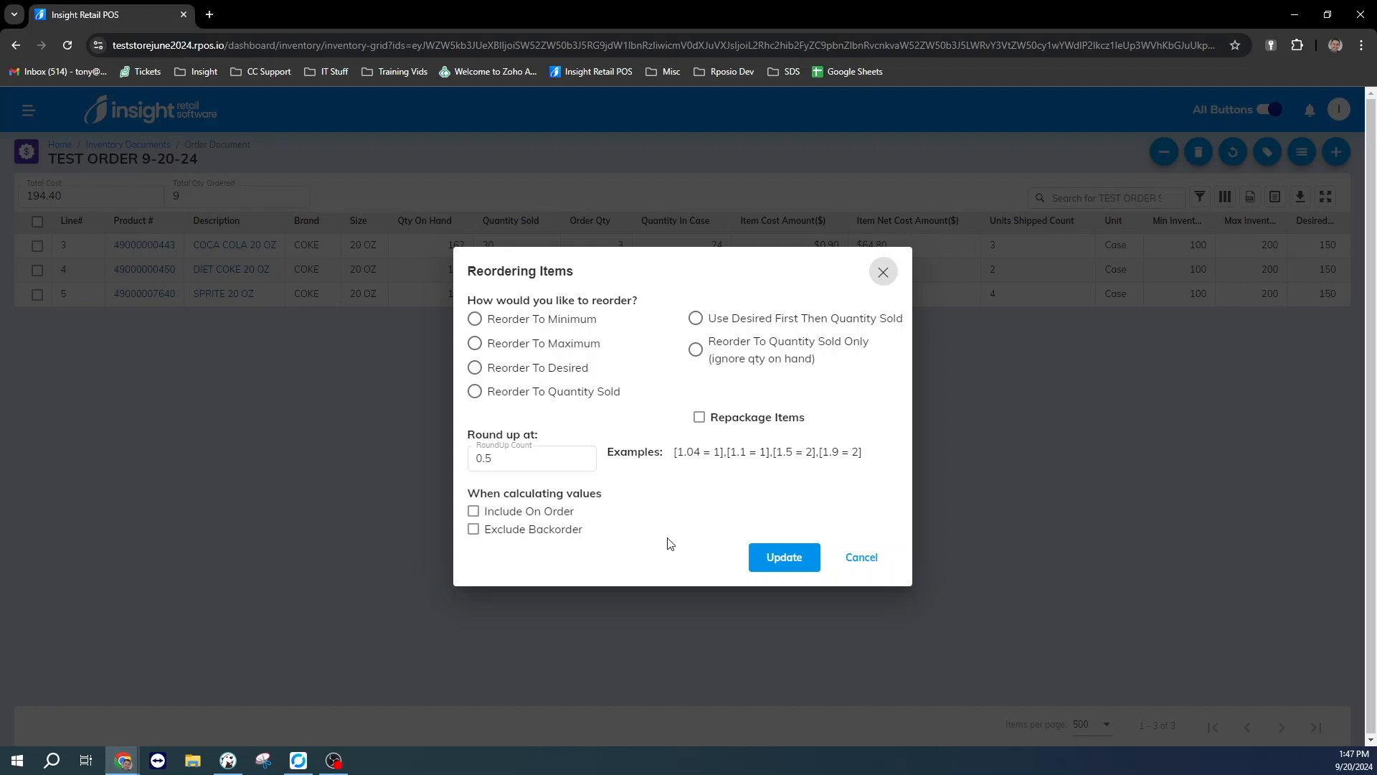
left_click(877, 562)
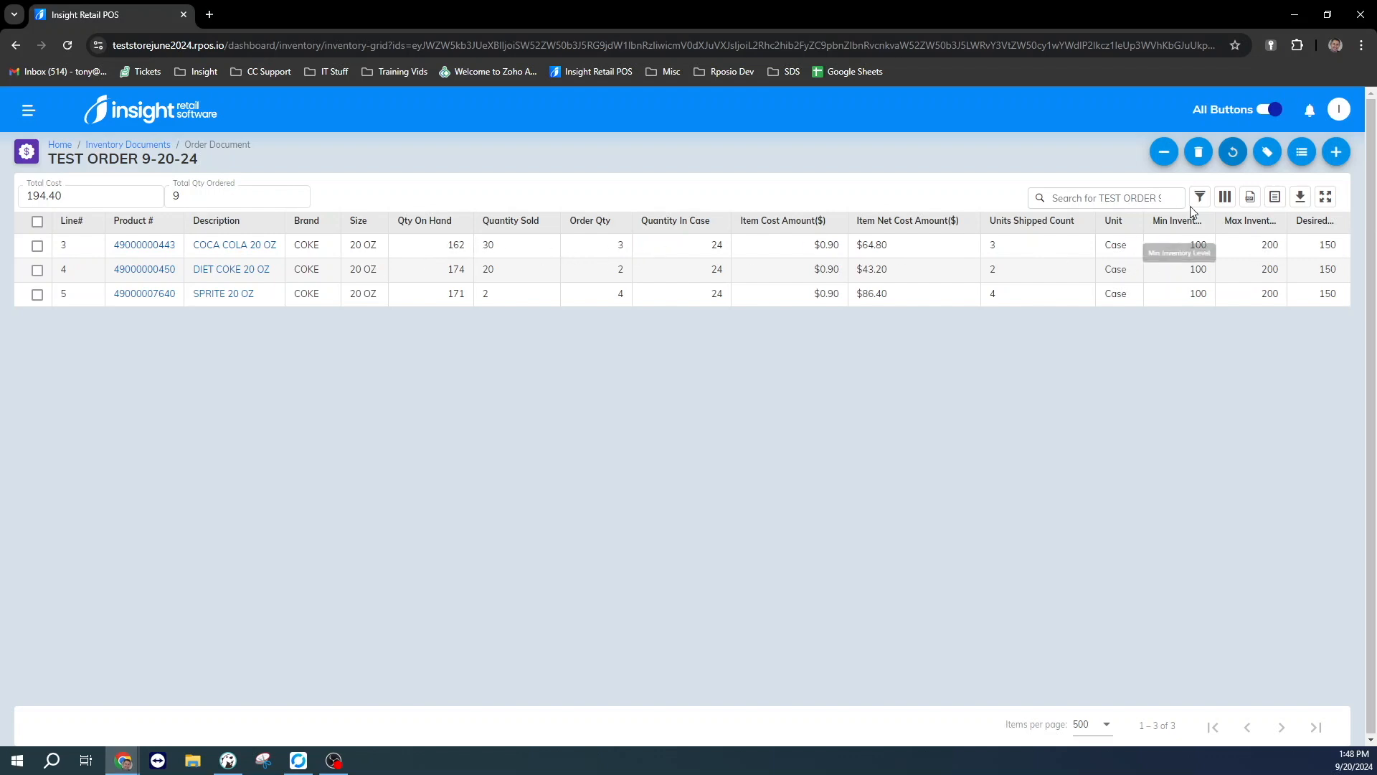
left_click(1235, 152)
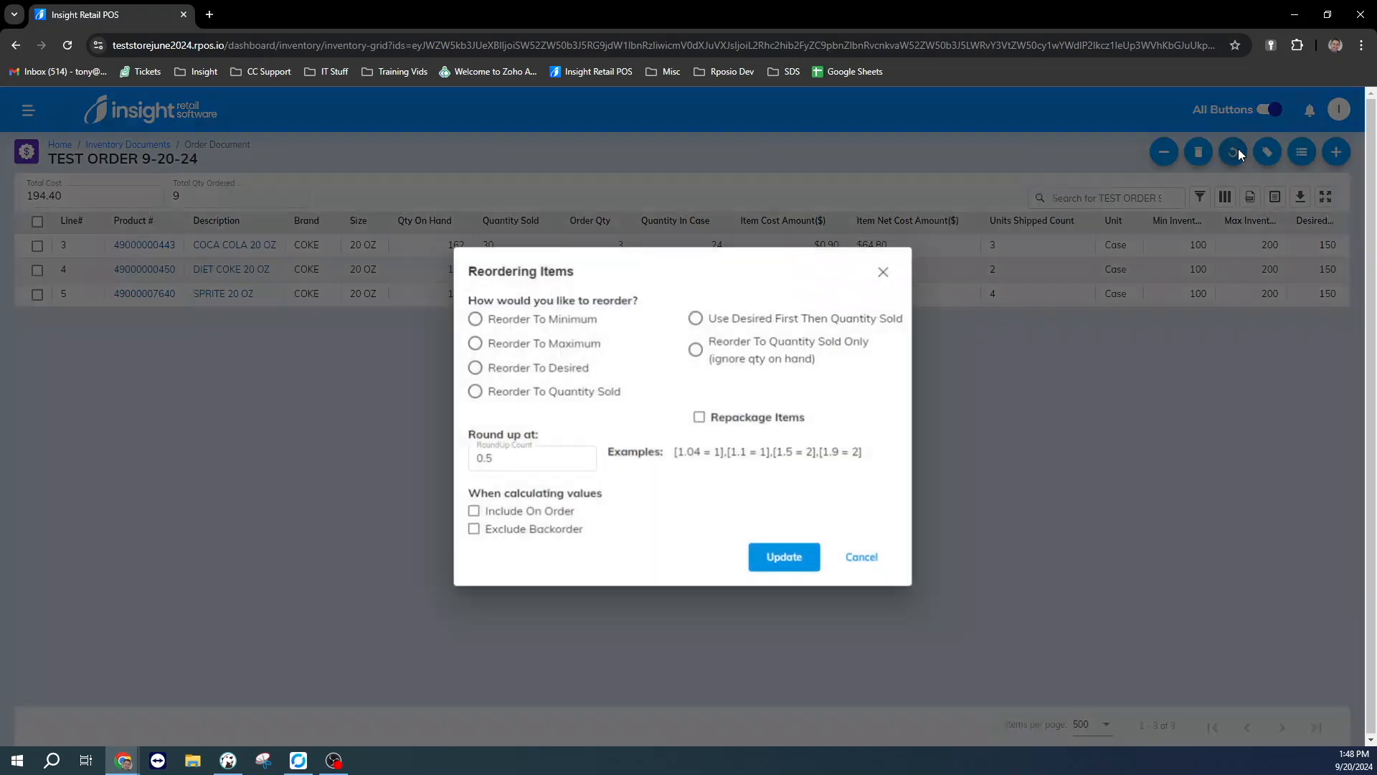
left_click(473, 342)
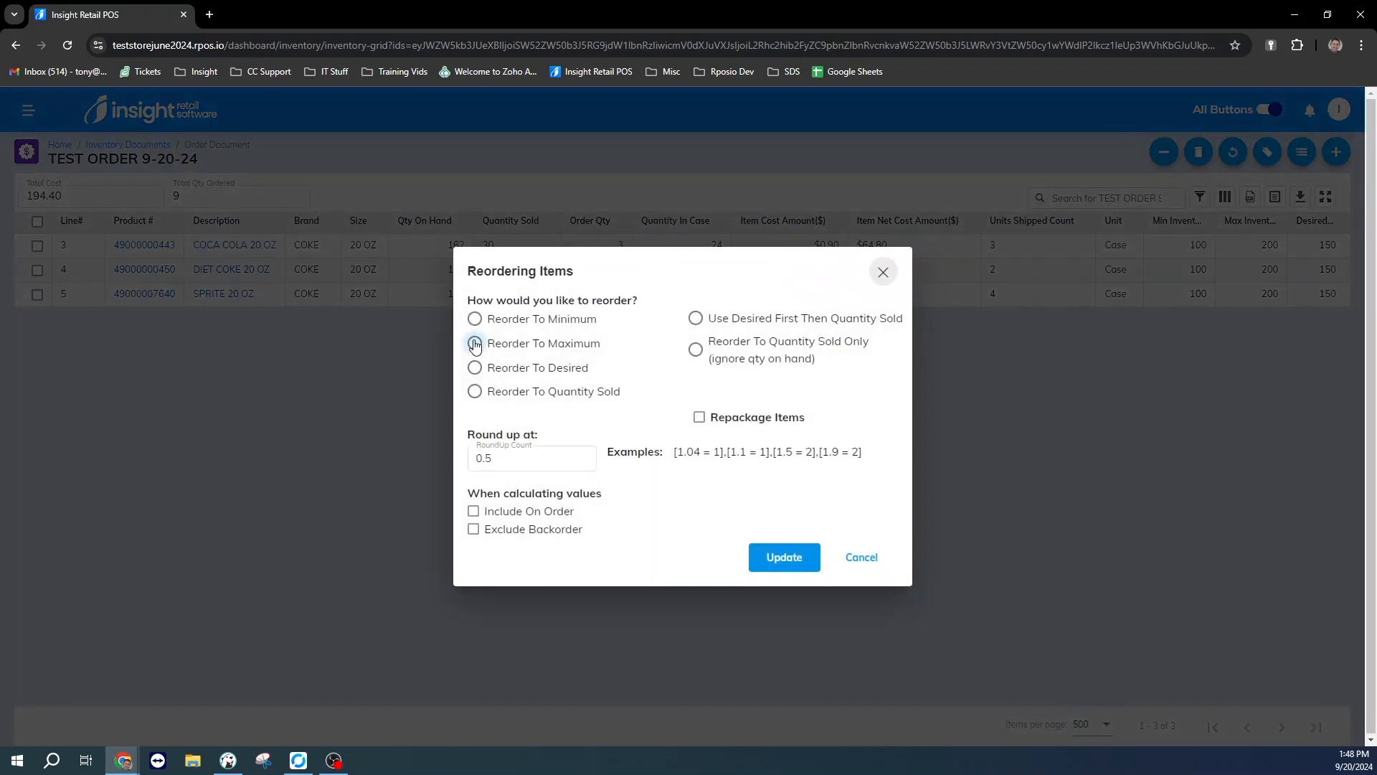
left_click(787, 561)
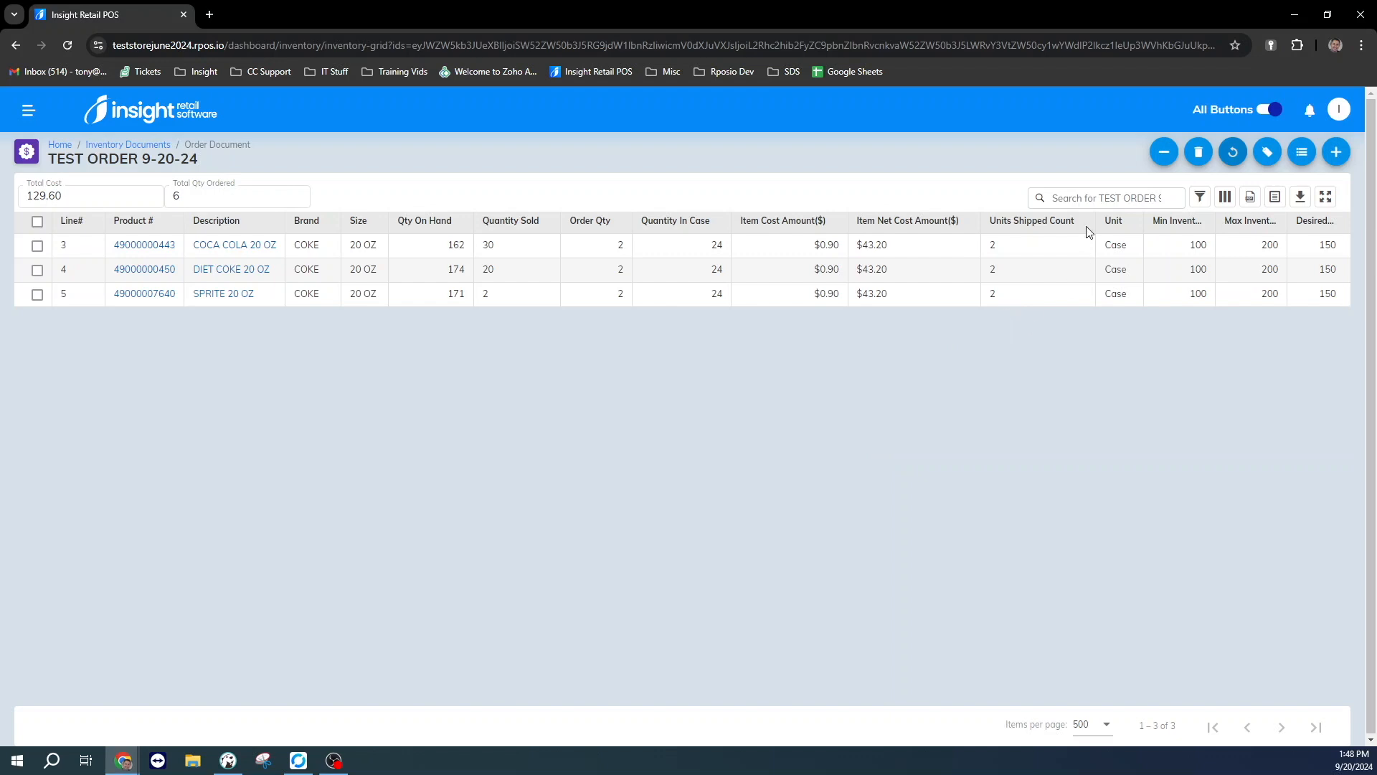
Review the Clear Totals options for the order and close them without clearing anything
left_click(1162, 159)
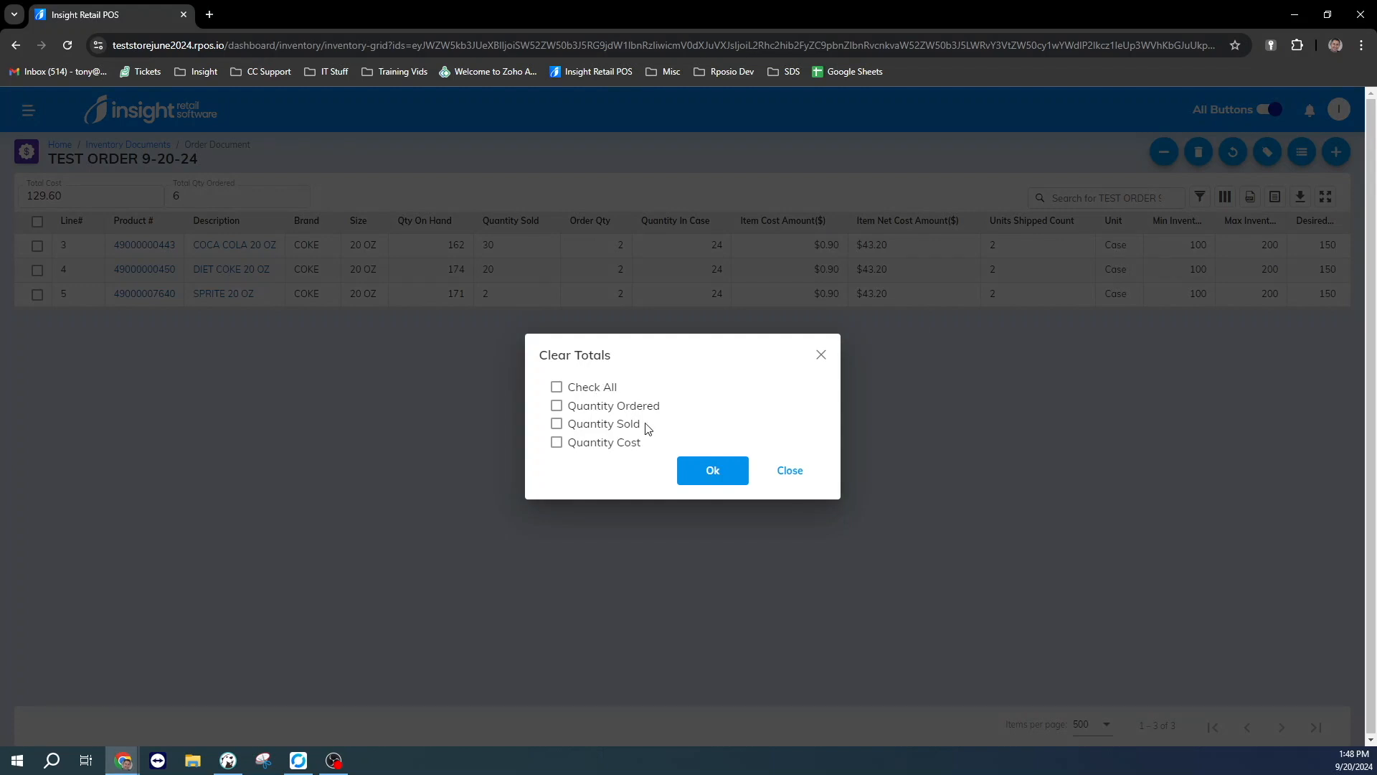
left_click(790, 471)
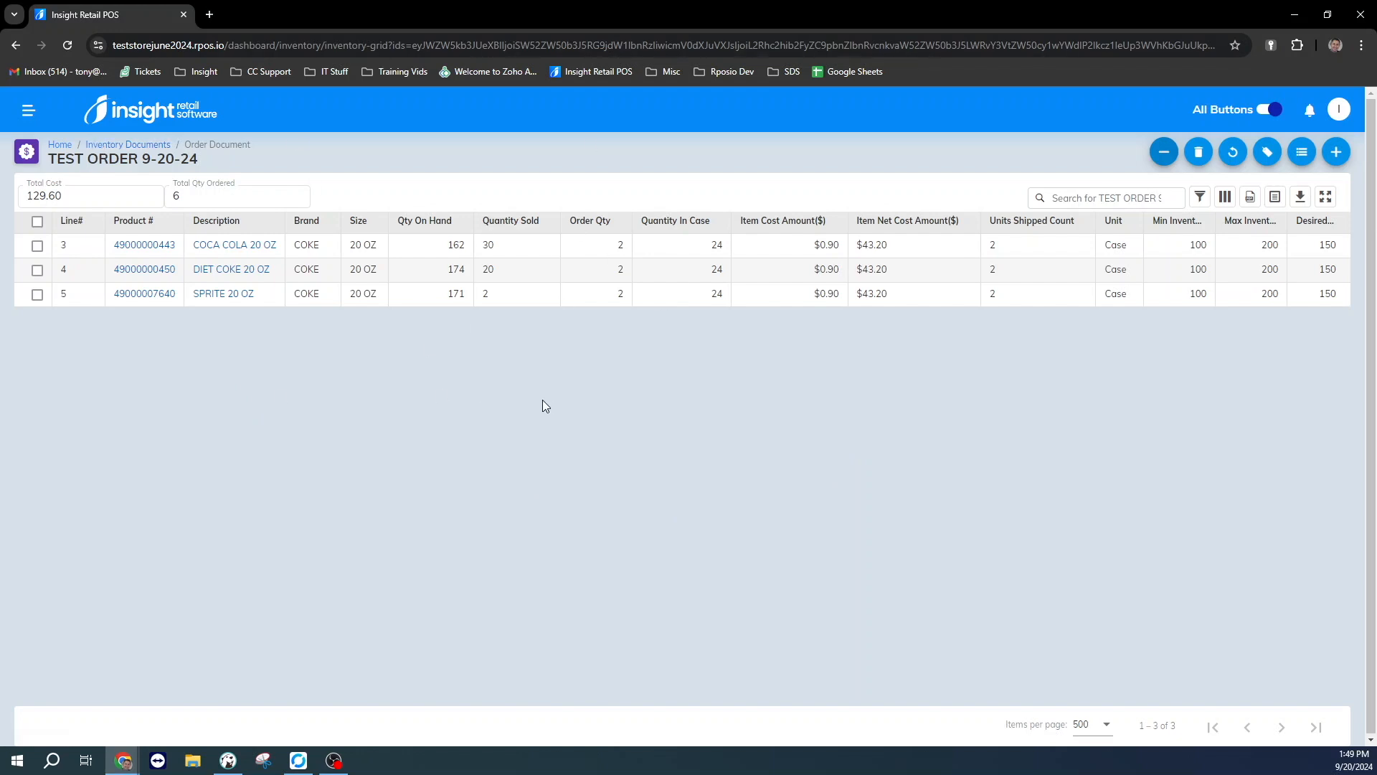
Return to the inventory documents list, view the header details of TEST ORDER 9-20-24 and close them without changes
left_click(141, 146)
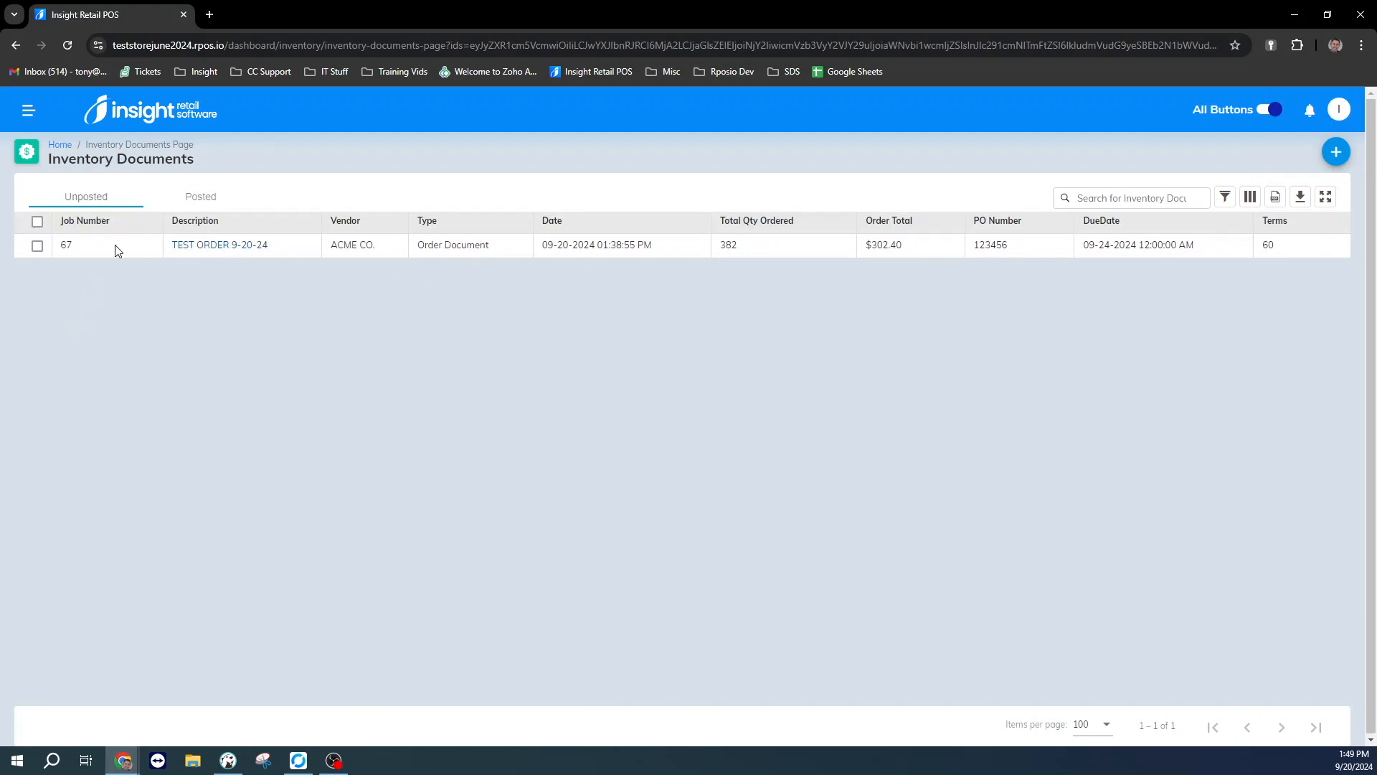
left_click(37, 246)
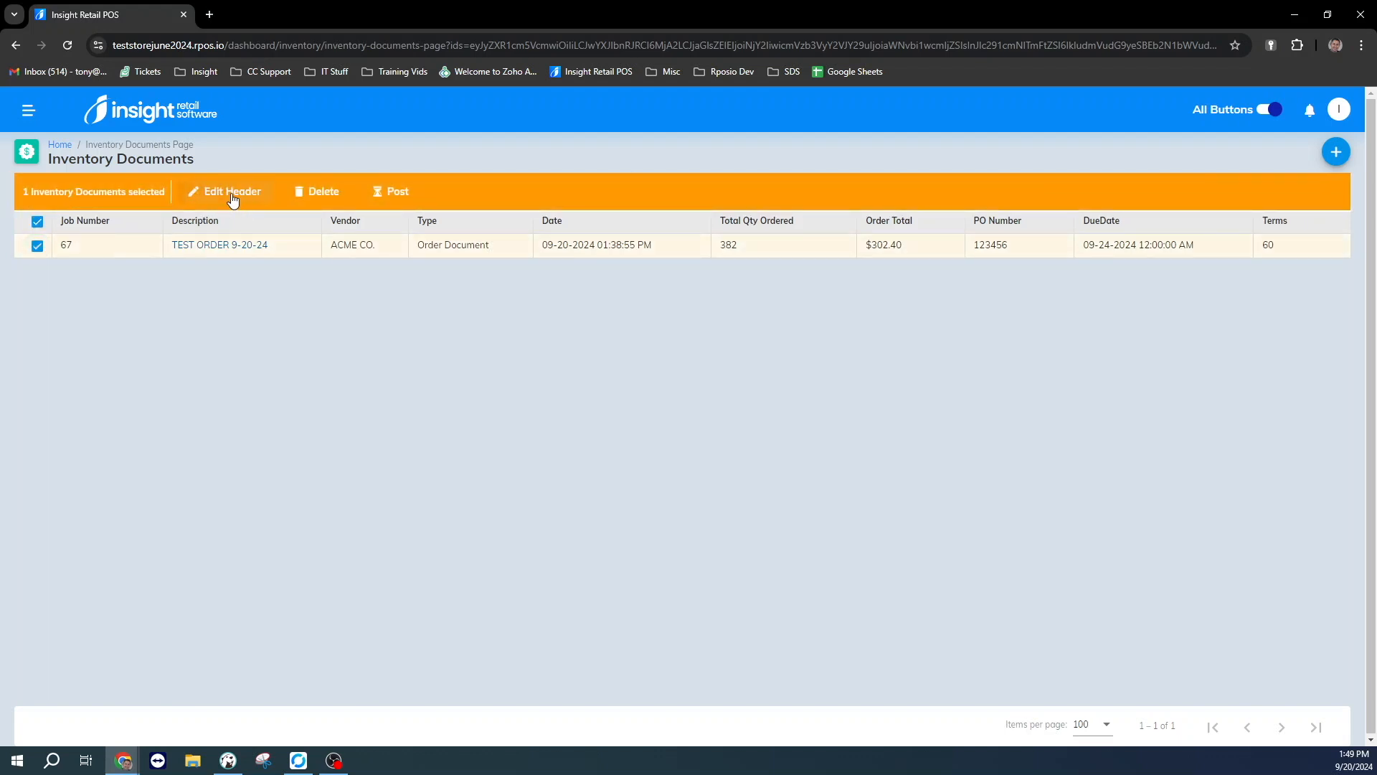
left_click(231, 192)
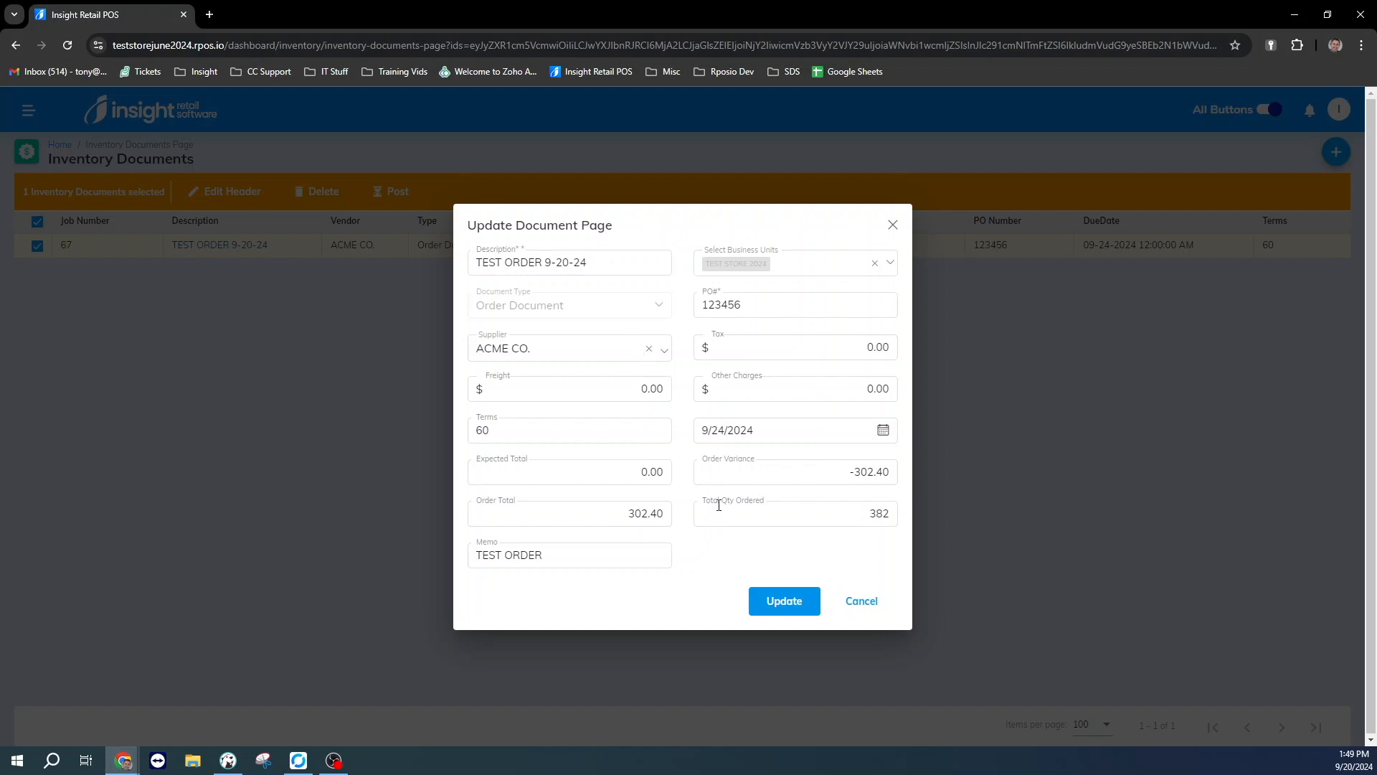
left_click(861, 603)
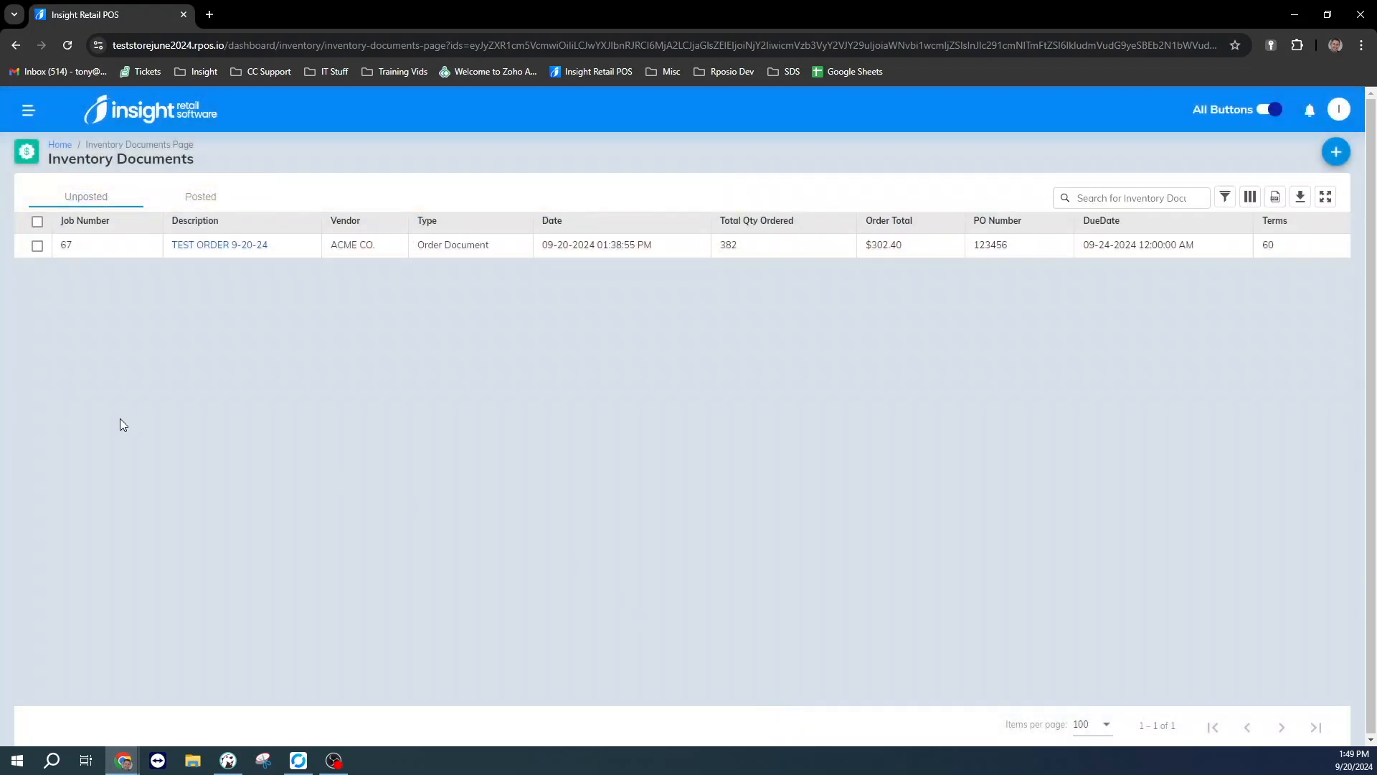
Post the unposted TEST ORDER 9-20-24 document
left_click(37, 245)
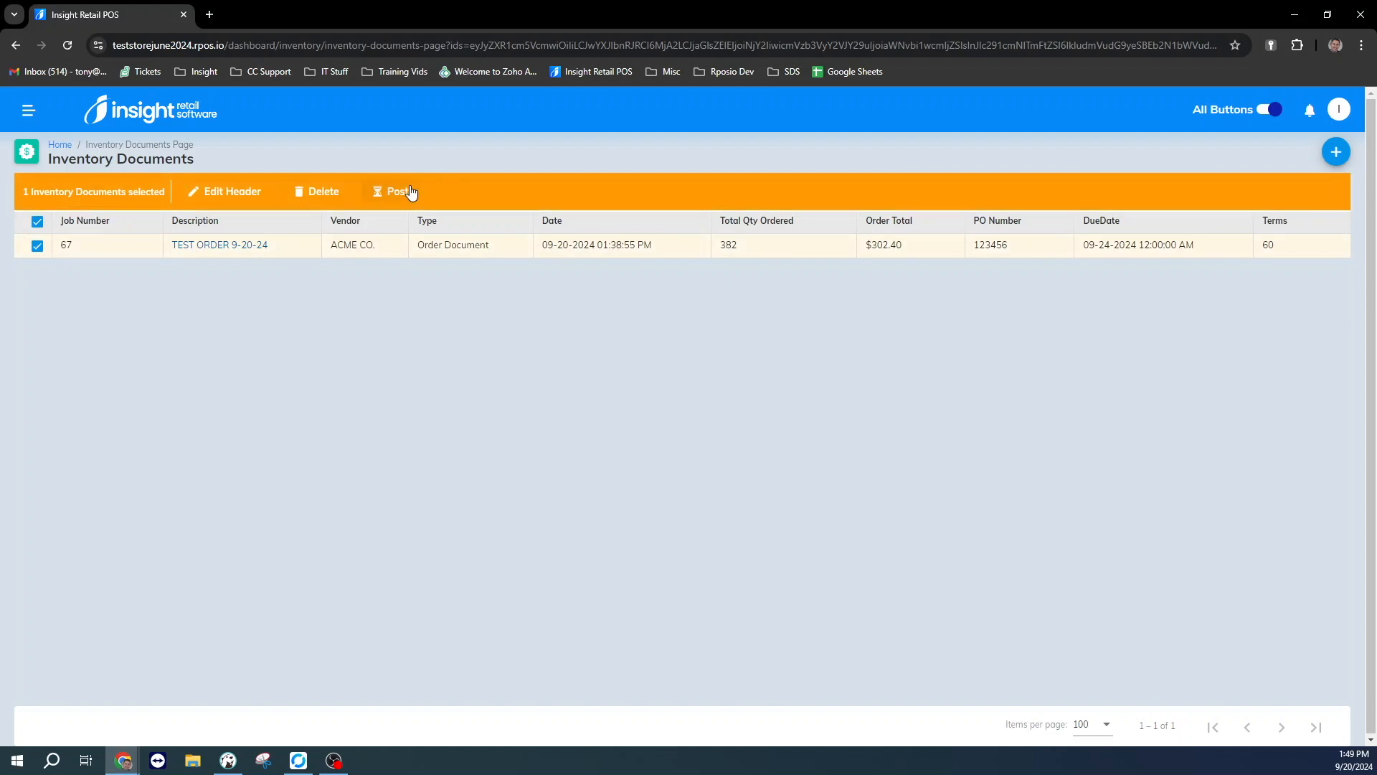
left_click(398, 191)
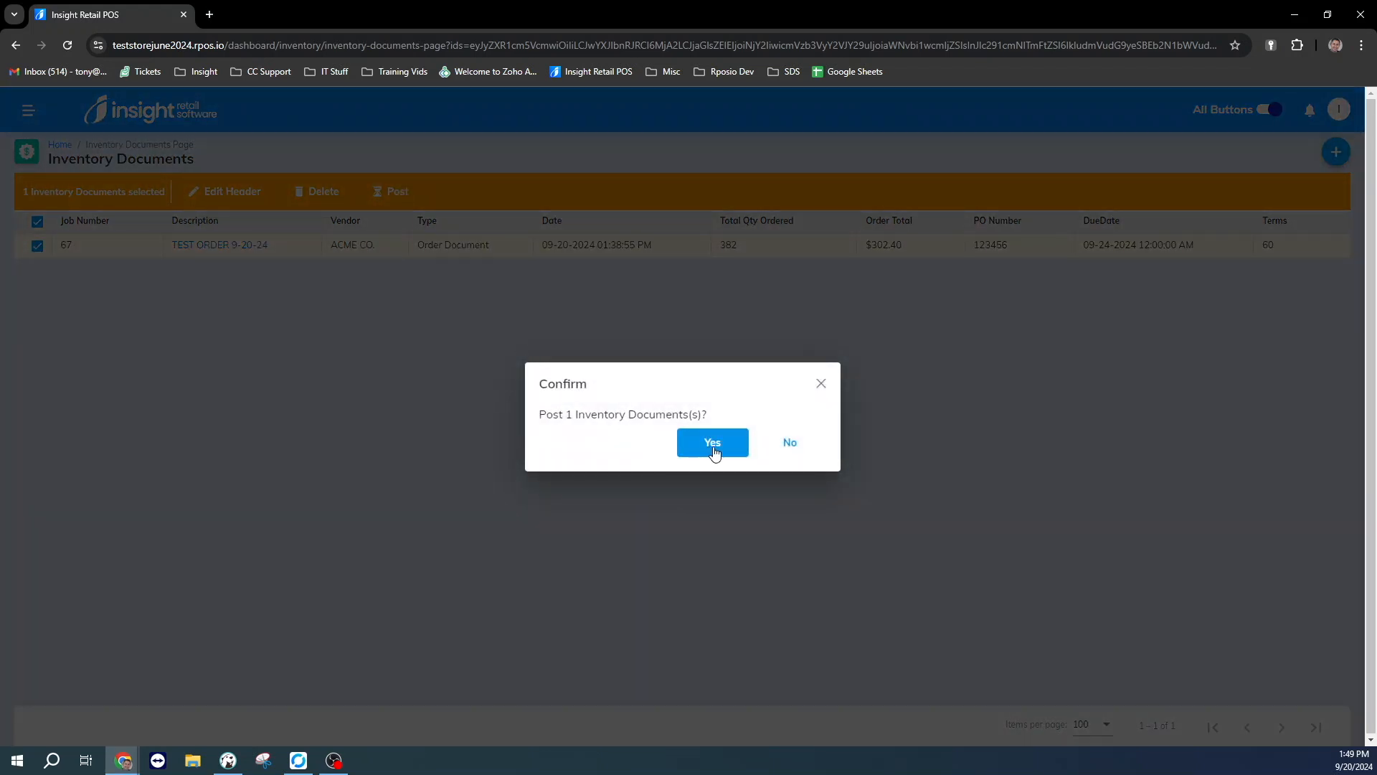
left_click(712, 445)
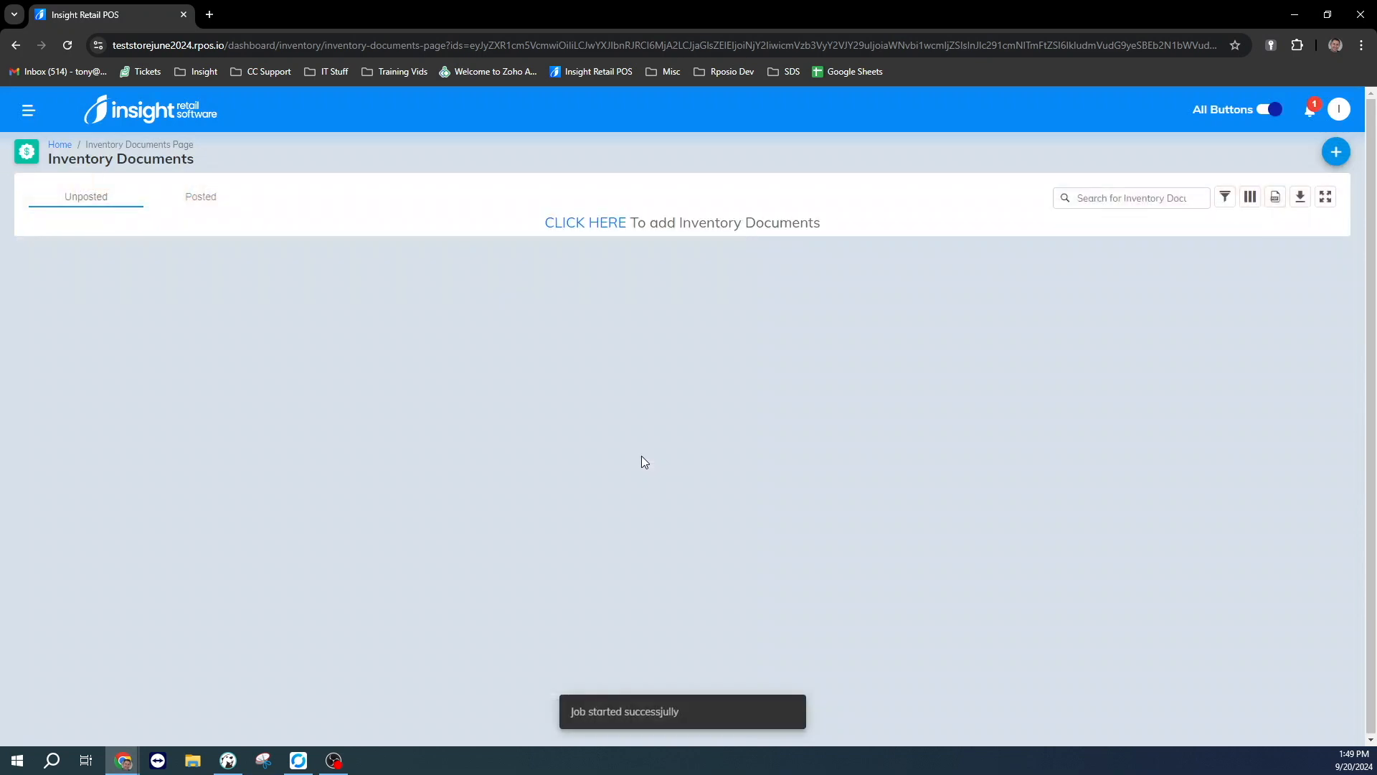
Open TEST ORDER 9-20-24 from the posted documents to review its lines, and return to the inventory documents list
left_click(201, 199)
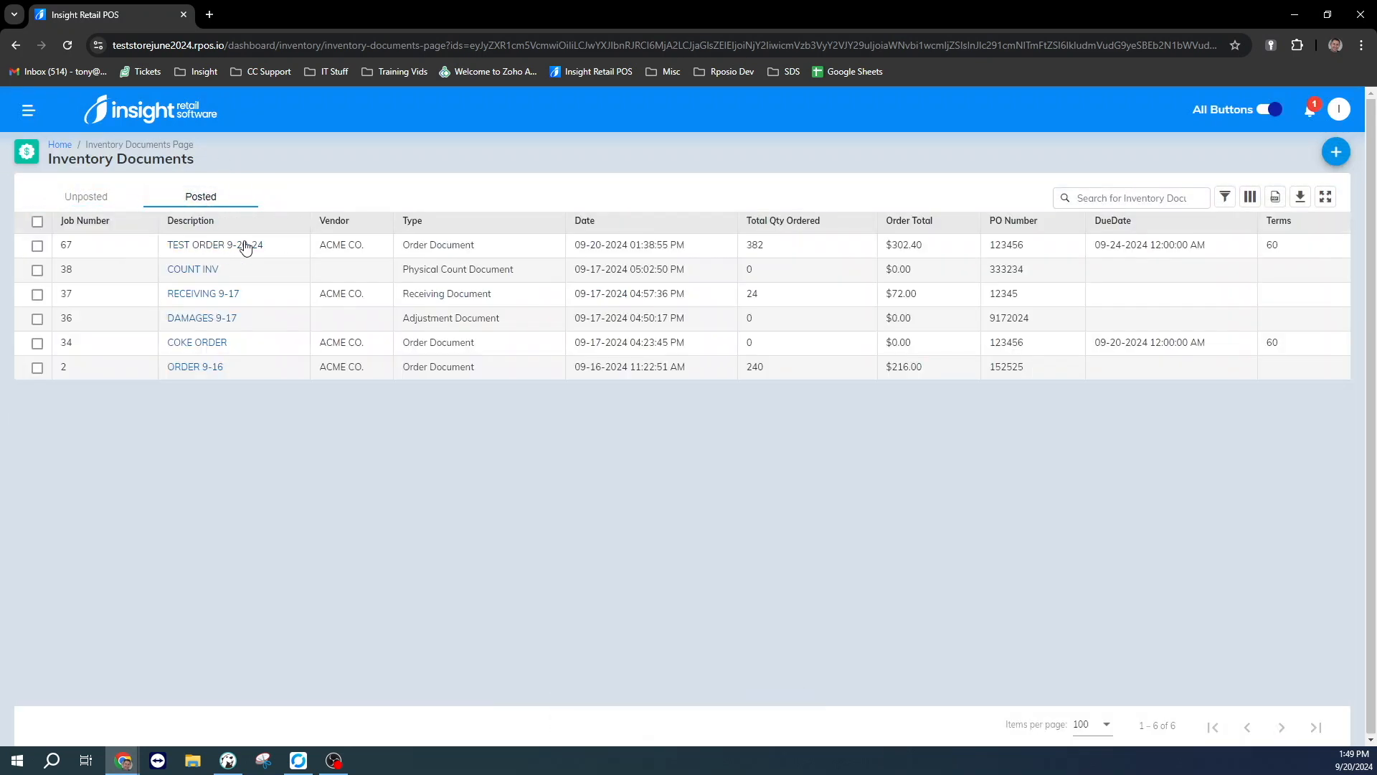
left_click(220, 246)
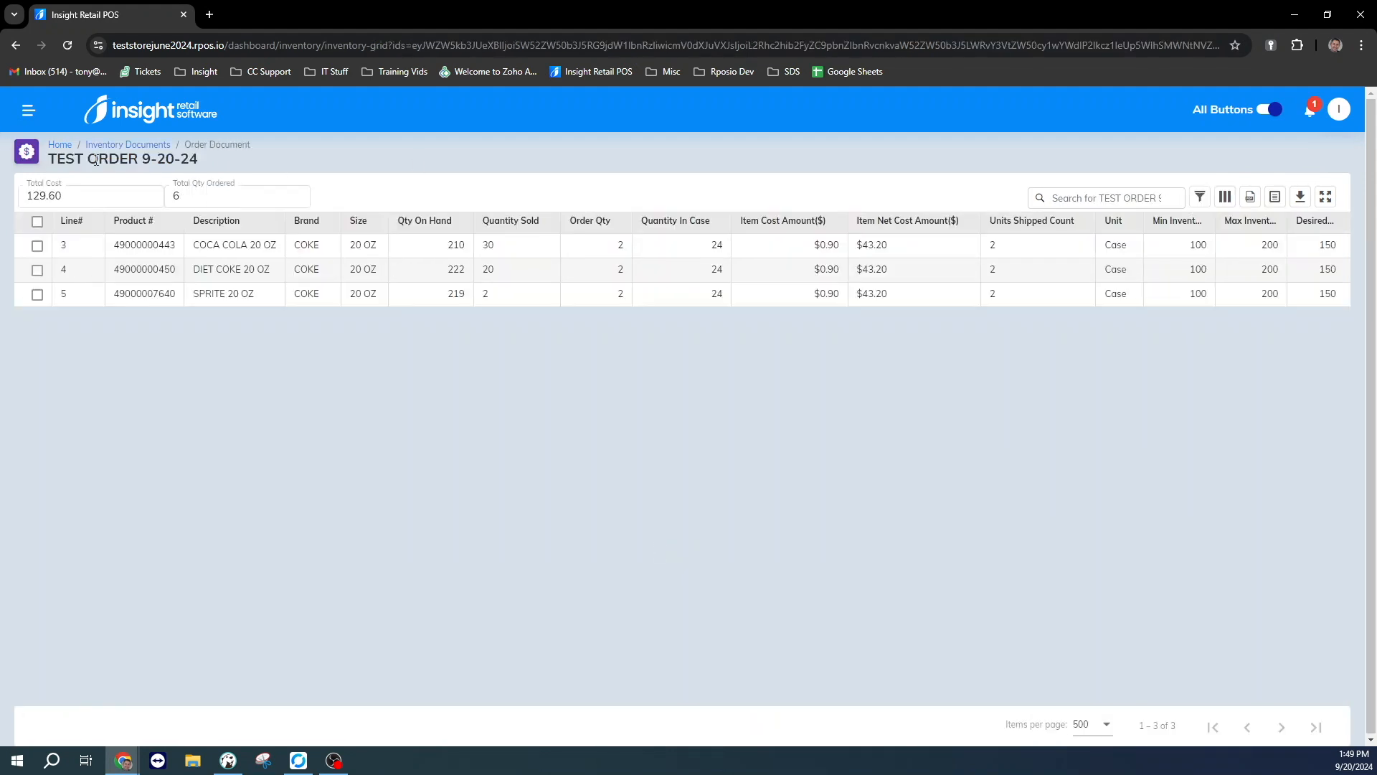
left_click(122, 145)
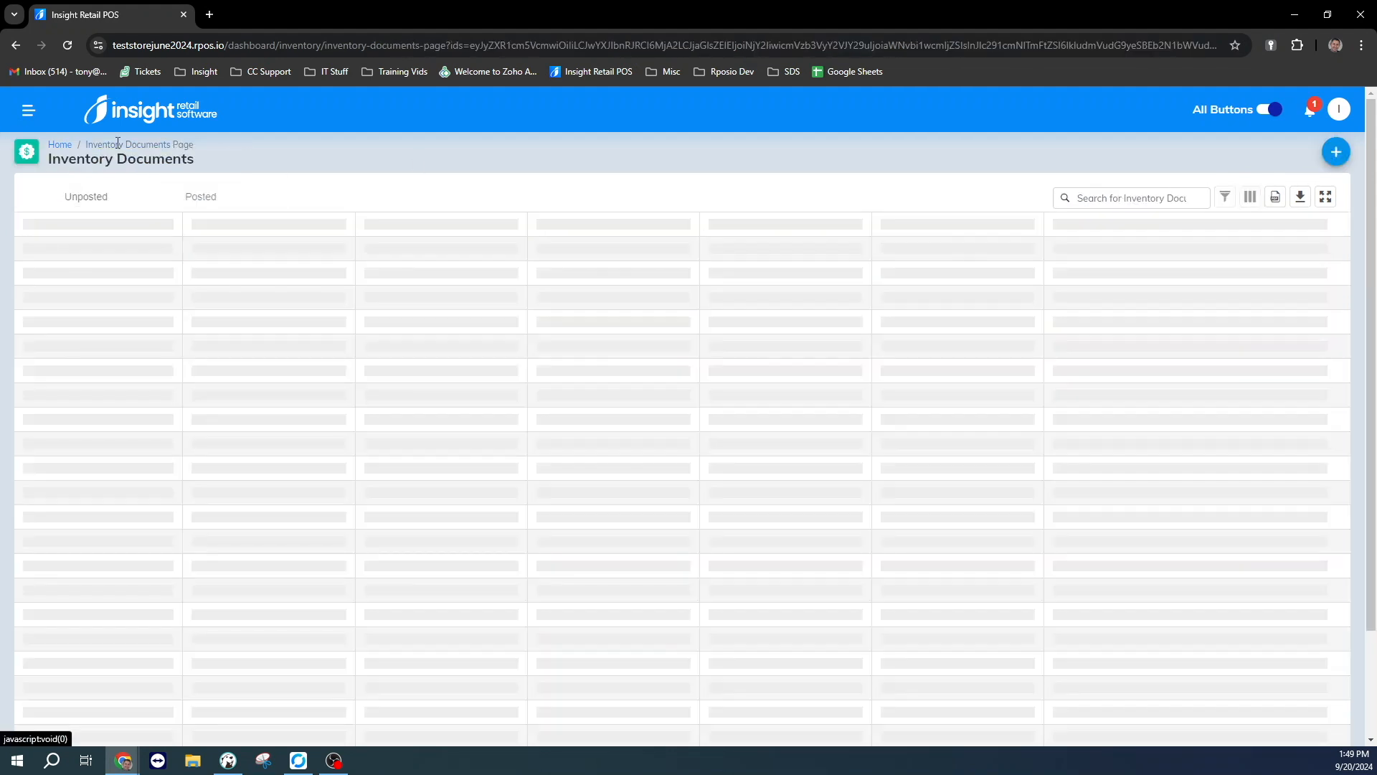